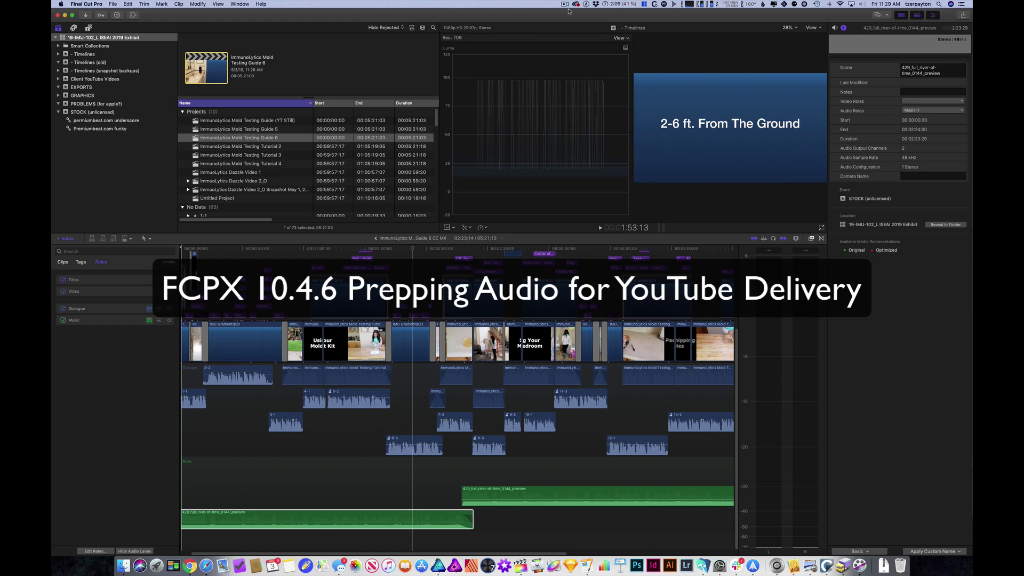
# - Hide the video scopes and move the timeline playhead back to 52:16
pyautogui.press('super+7')
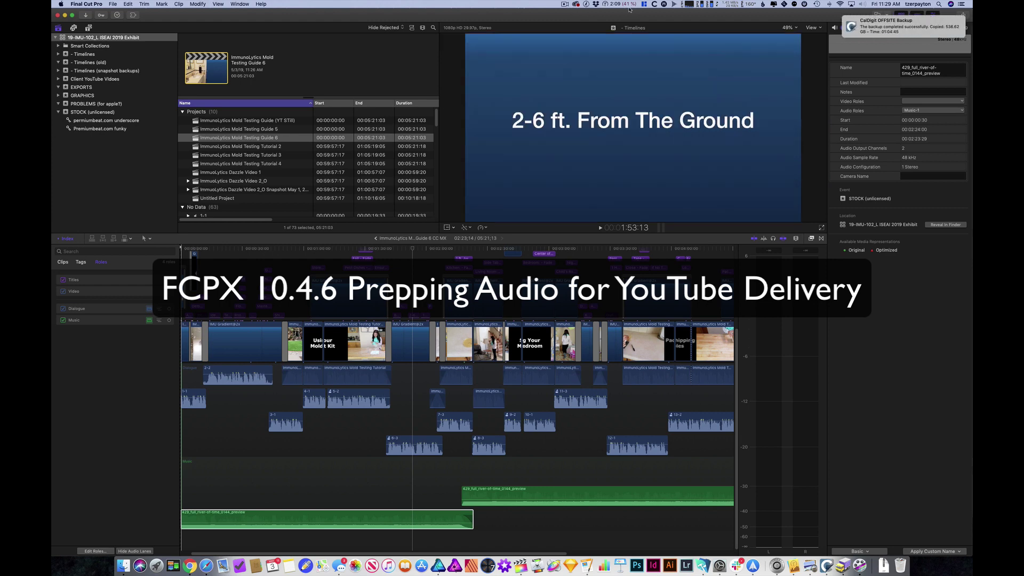
pyautogui.moveTo(412, 249); pyautogui.dragTo(247, 250)
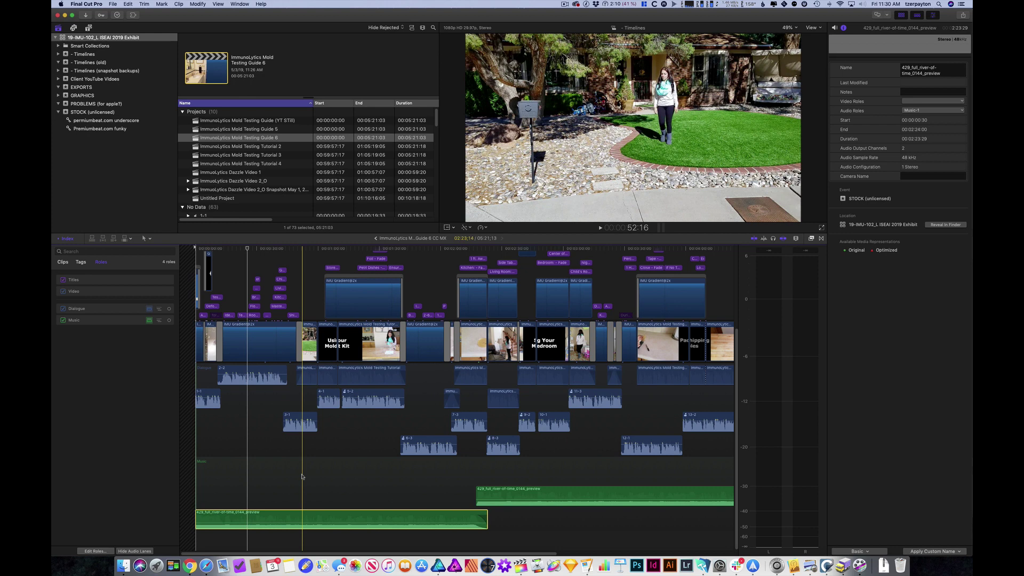
# - Open the ImmunoLytics Mold Testing Guide 6 project in the timeline
pyautogui.click(270, 170)
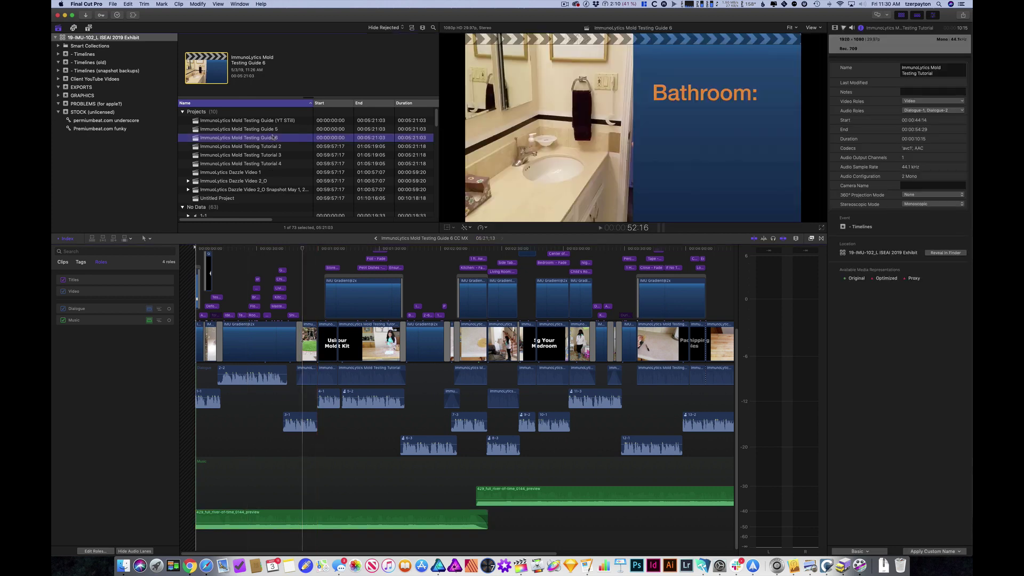
pyautogui.click(273, 137)
pyautogui.doubleClick(273, 137)
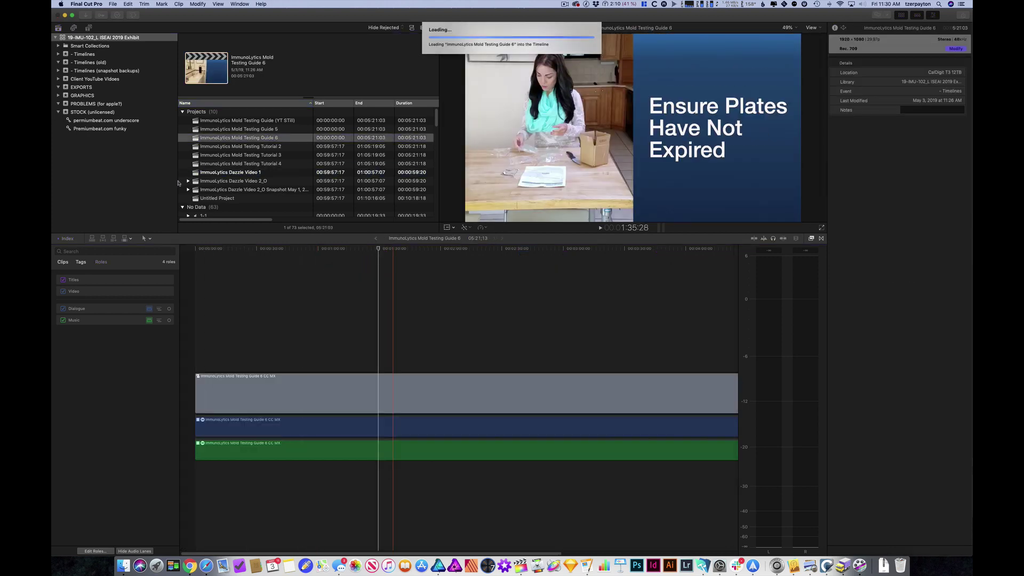
# - Show only the - Timelines event, collapse its No Data group, and open the ImmunoLytics Mold Testing Guide 6 project
pyautogui.click(98, 55)
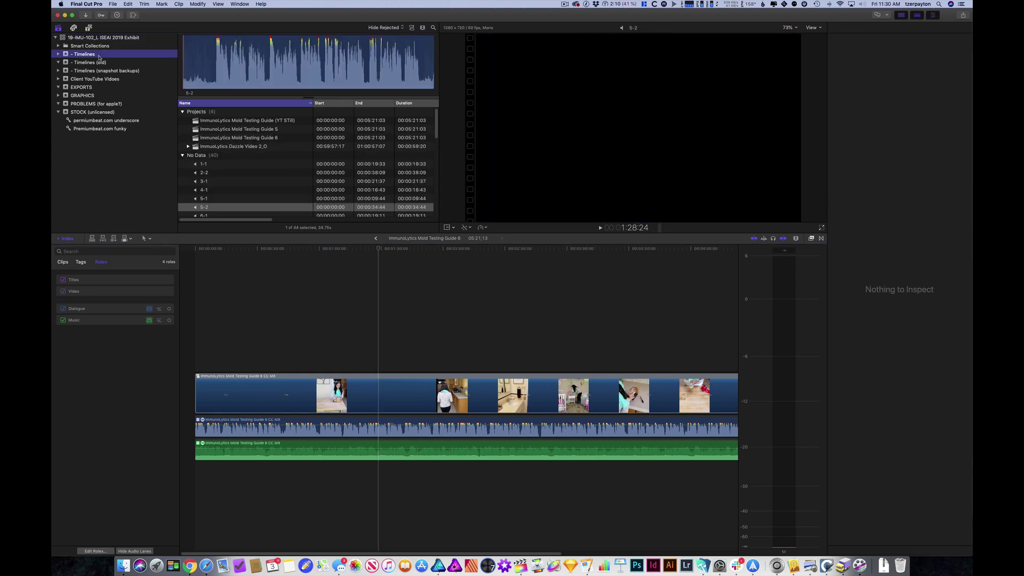
pyautogui.click(197, 156)
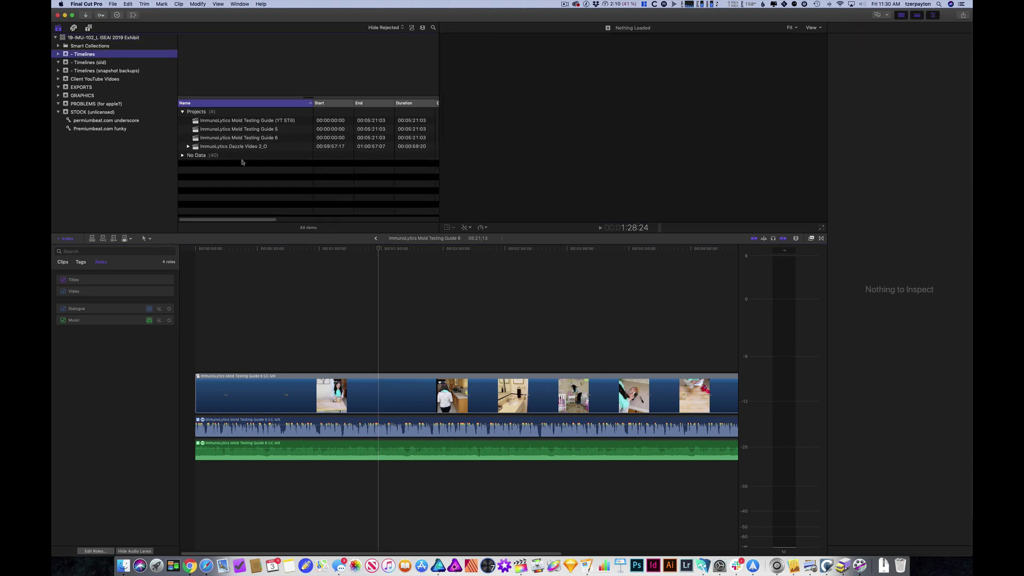
pyautogui.click(257, 185)
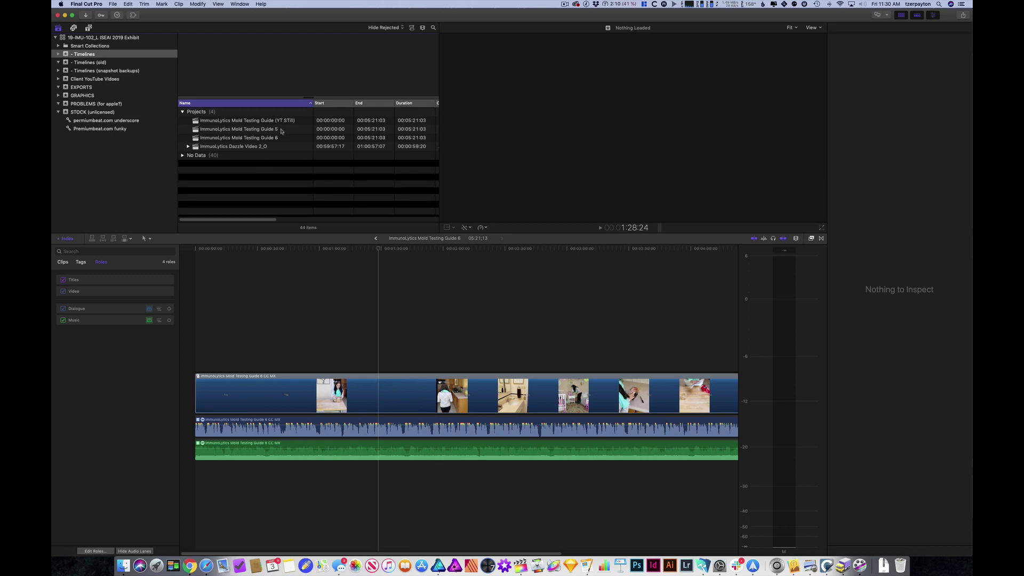
pyautogui.click(273, 138)
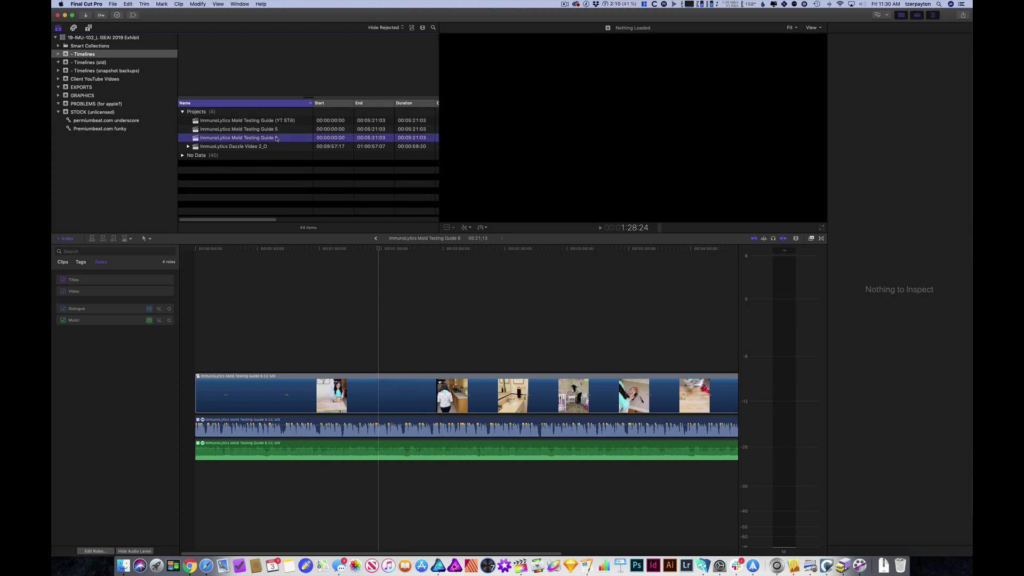
pyautogui.doubleClick(197, 139)
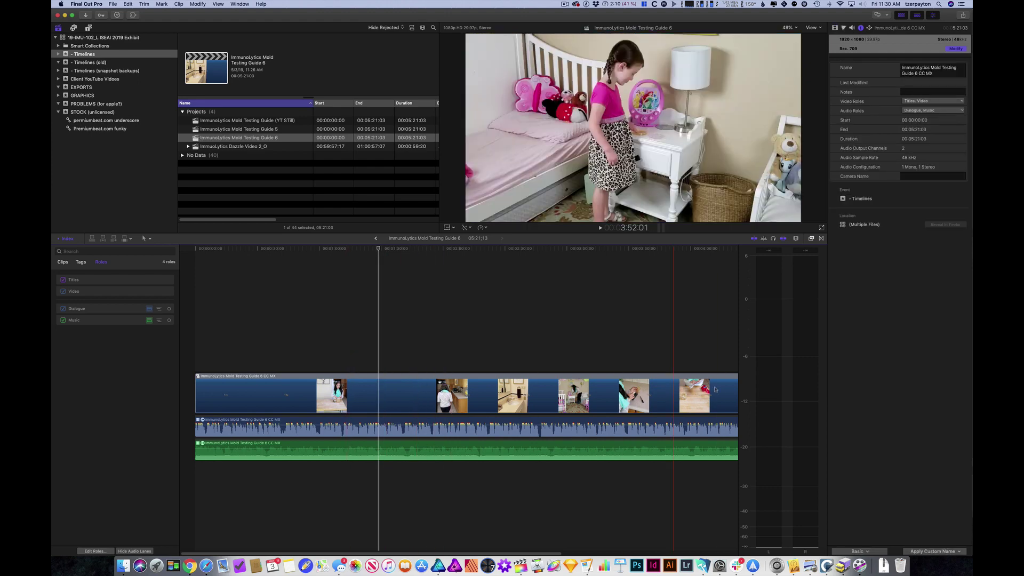
# - Open the project's compound clip to display its individual video, dialogue and music clips
pyautogui.doubleClick(472, 392)
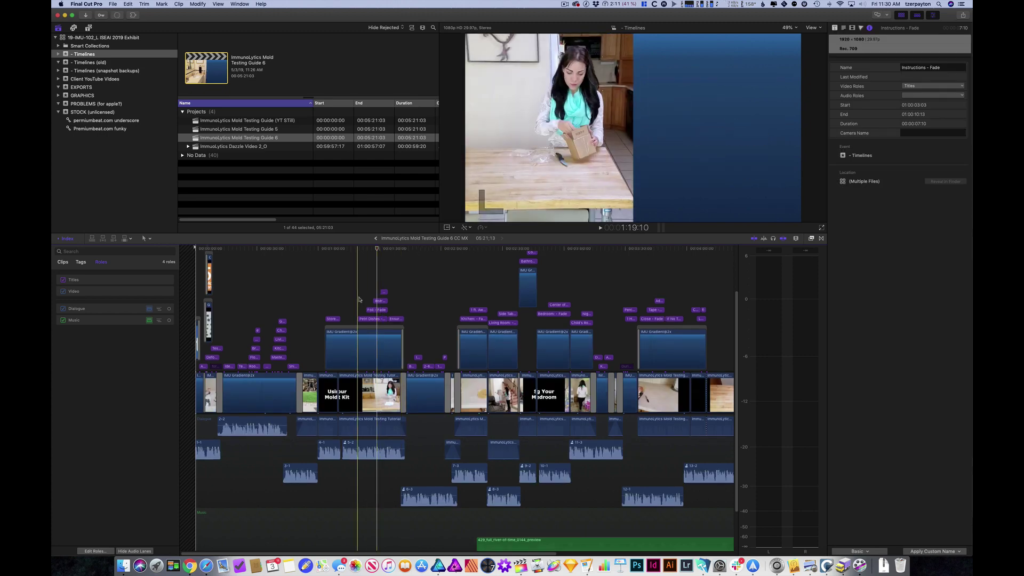
pyautogui.scroll(-3, 384, 417)
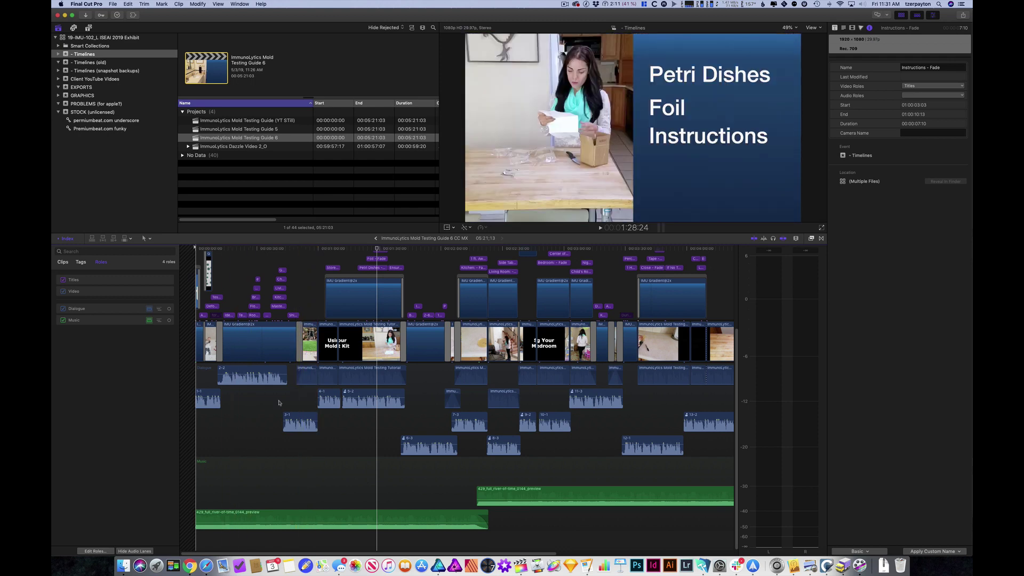
# - Select the first music clip and list the timeline's tags, widening the Name column to show the full keywords
pyautogui.click(313, 516)
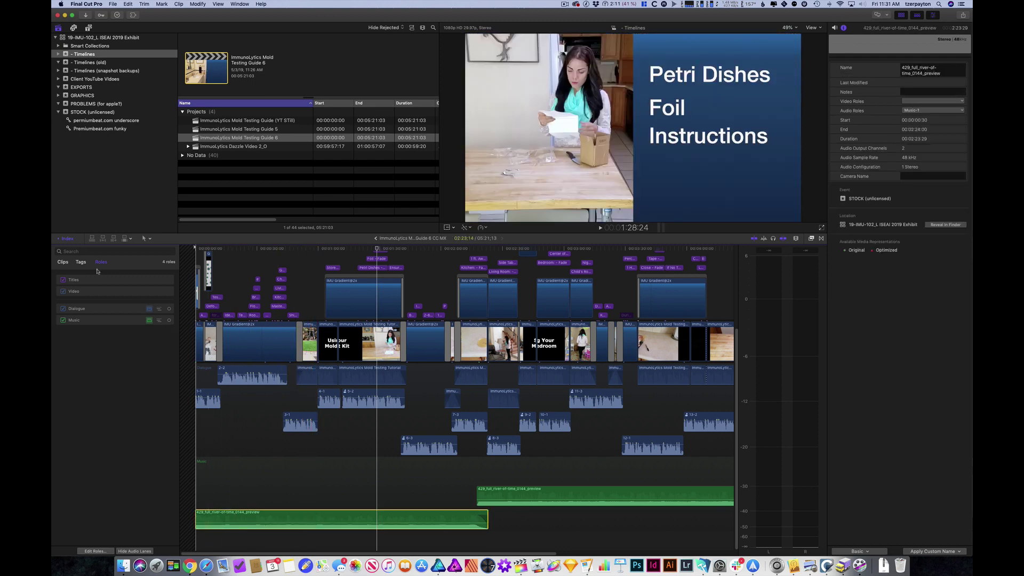
pyautogui.click(85, 264)
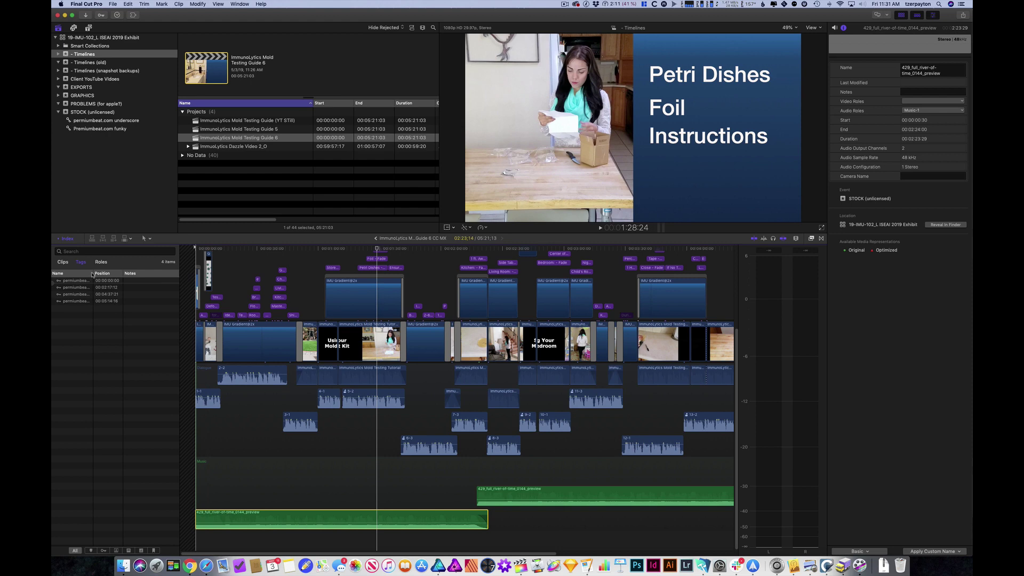
pyautogui.moveTo(93, 273); pyautogui.dragTo(153, 271)
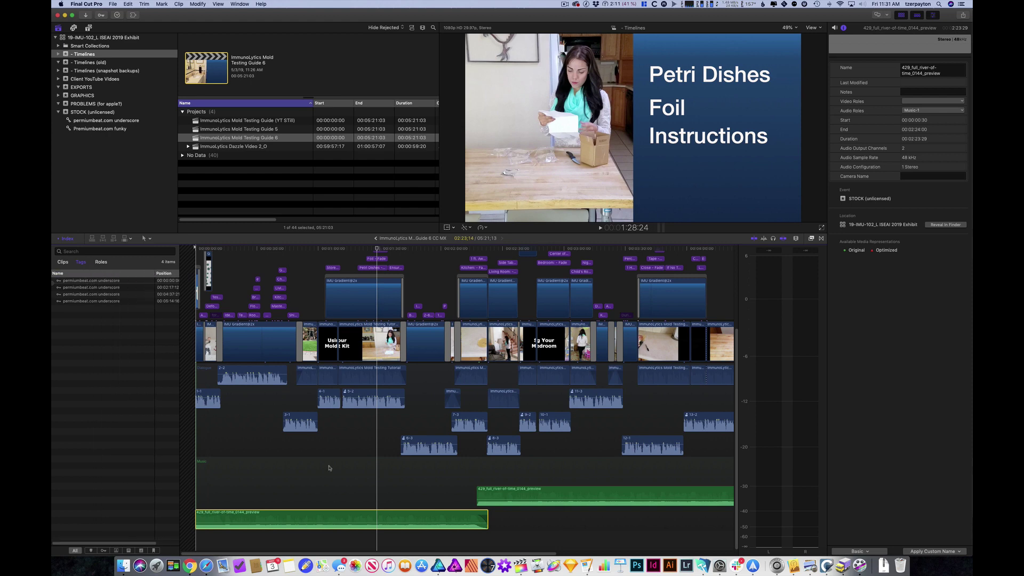
# - Reveal the first music clip's source in the browser, deselect it, and list the timeline's clips in the index
pyautogui.click(313, 474)
pyautogui.click(336, 515)
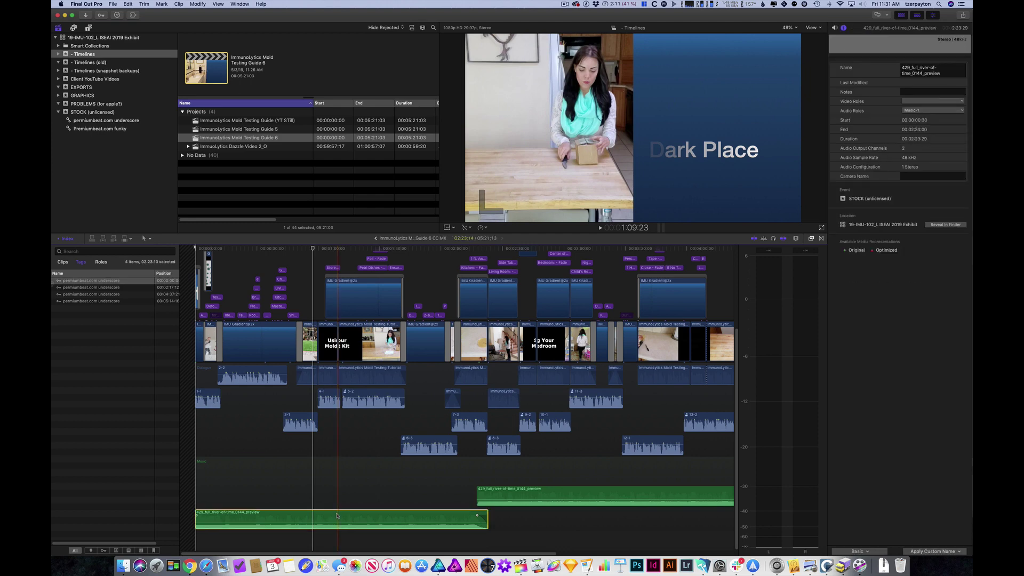
pyautogui.hotkey('shift', 'f')
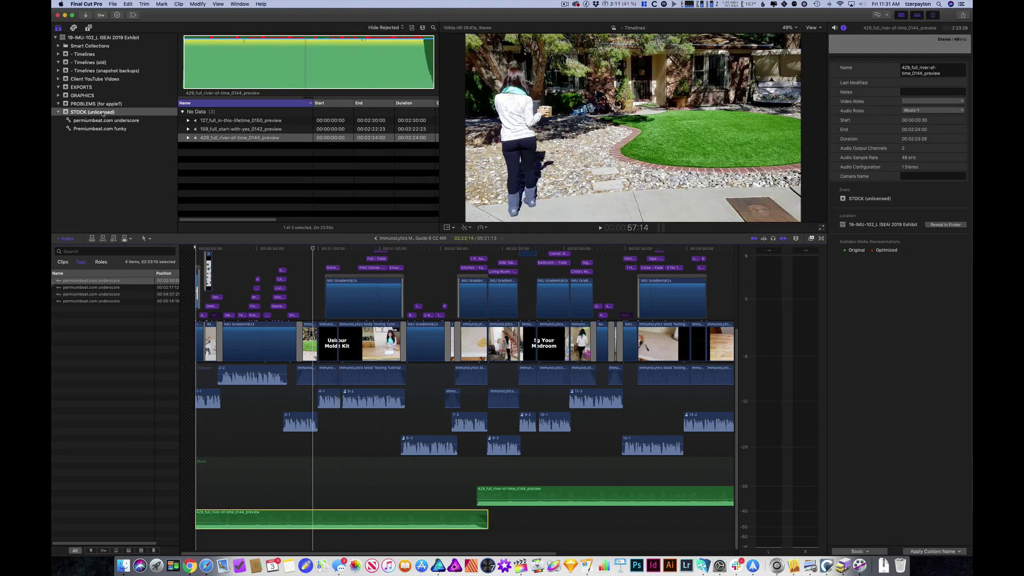
pyautogui.click(311, 487)
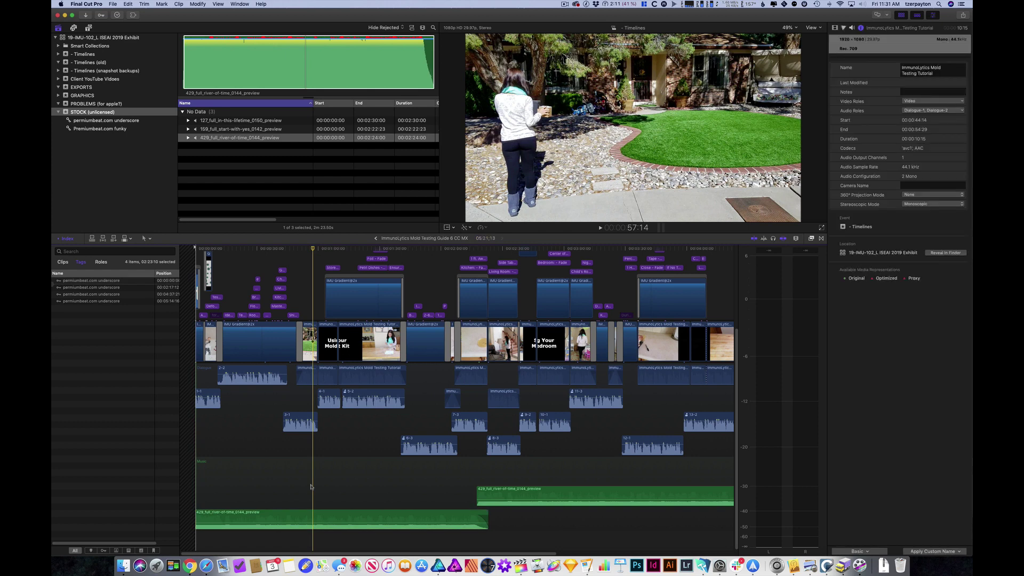
pyautogui.click(63, 262)
# - Create a new event named STOCK (licensed) in the 19-IMU-102_L ISEAI 2019 Exhibit library
pyautogui.click(112, 169)
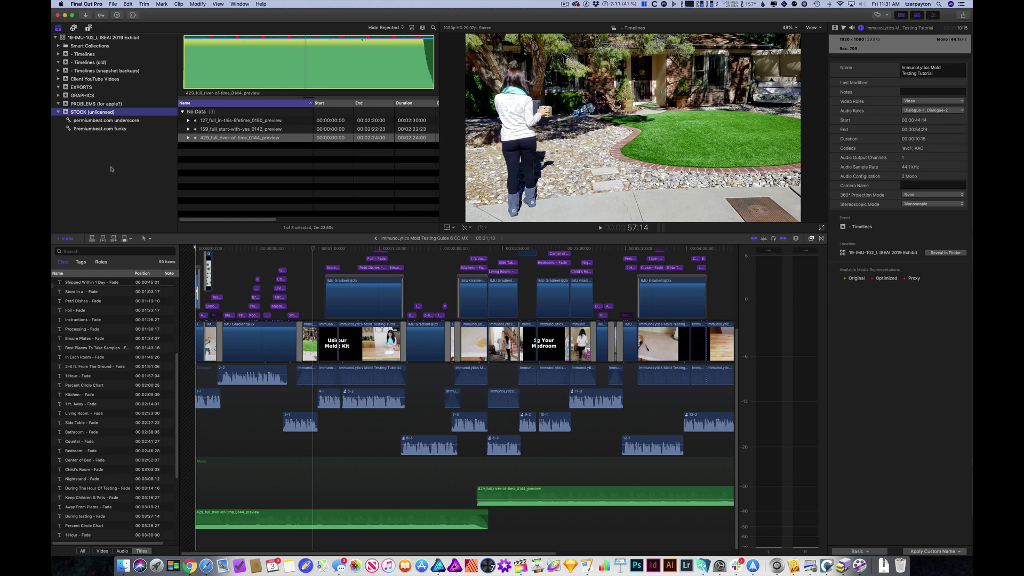
pyautogui.hotkey('alt', 'n')
pyautogui.write('STO')
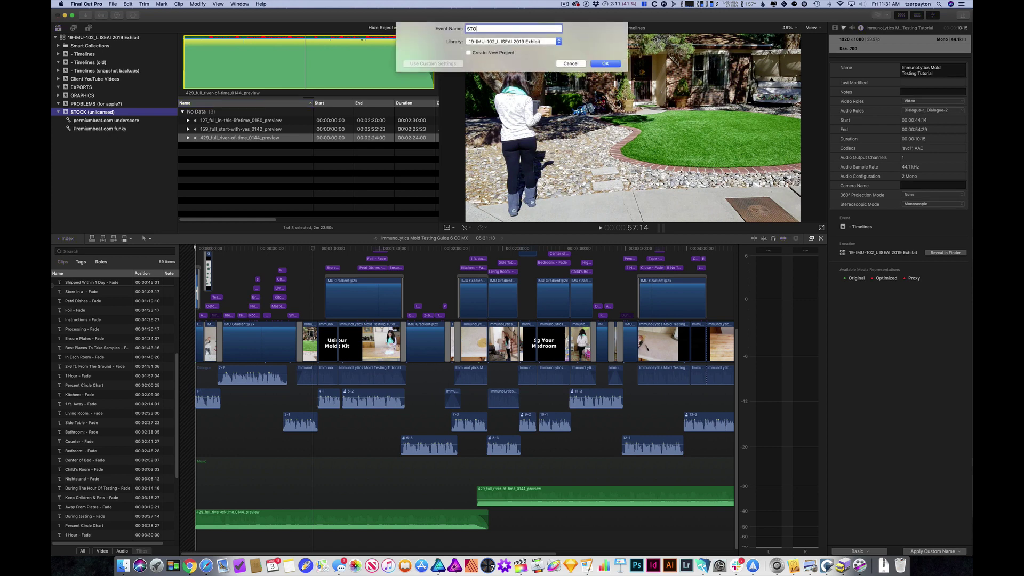
pyautogui.write('CK (licsned')
pyautogui.press('BackSpace')
pyautogui.press('BackSpace')
pyautogui.press('BackSpace')
pyautogui.press('BackSpace')
pyautogui.write('ensed)')
pyautogui.press('Return')
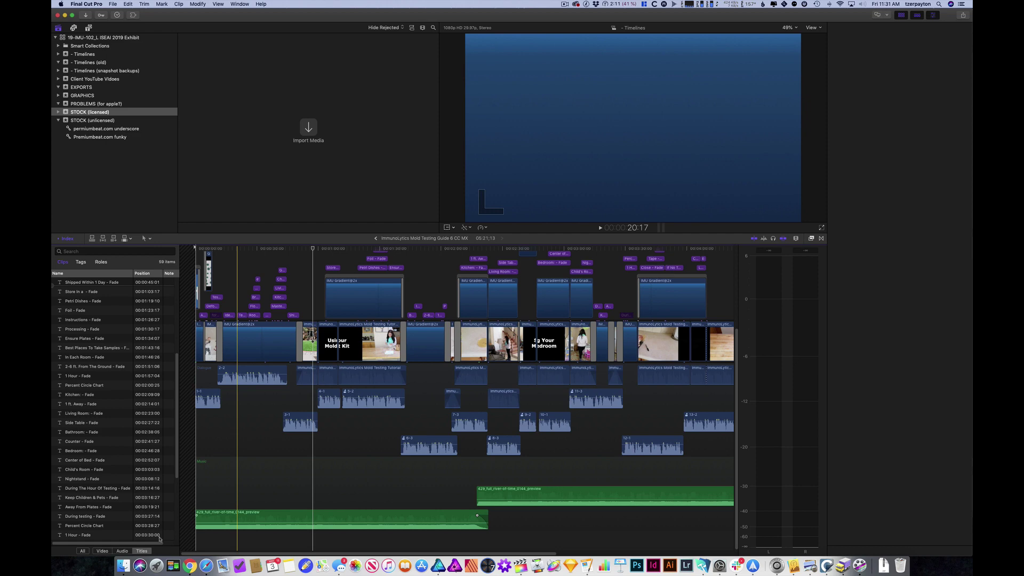
# - Switch to Finder and find the Premiumbeat.com Purchase 5-2-19 folder inside Stock (licensed)
pyautogui.click(123, 566)
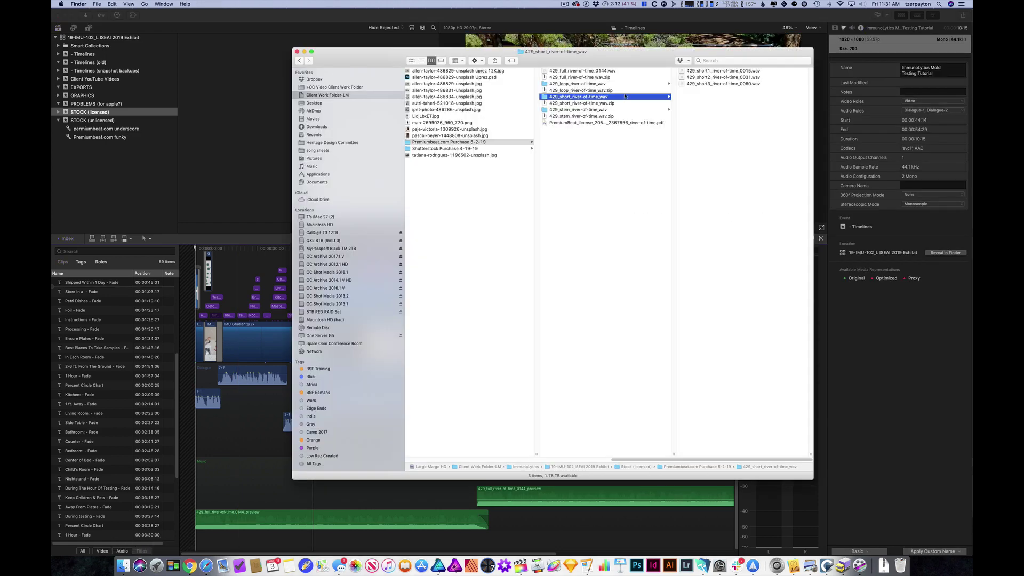
pyautogui.click(523, 201)
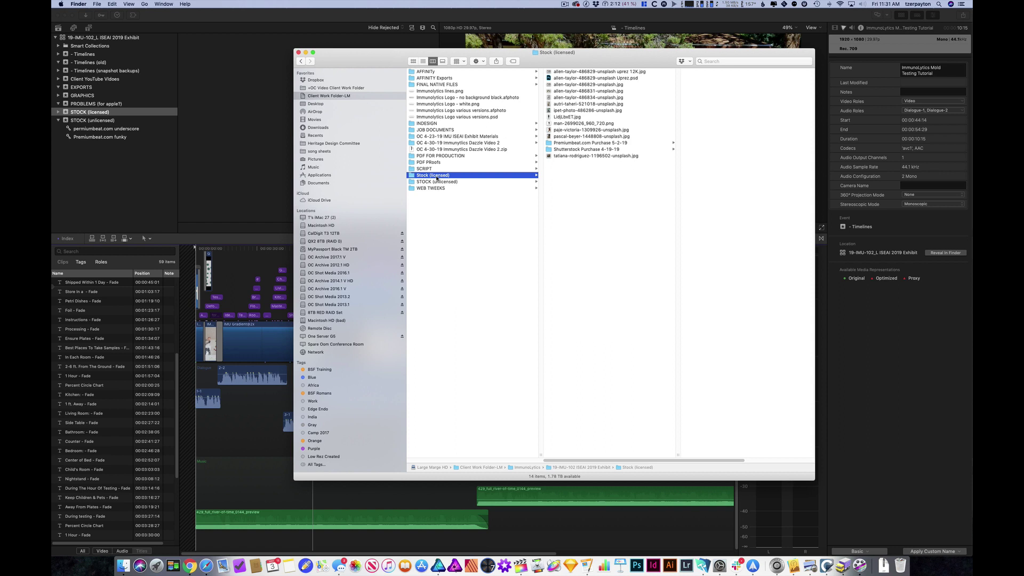
pyautogui.moveTo(400, 56); pyautogui.dragTo(393, 56)
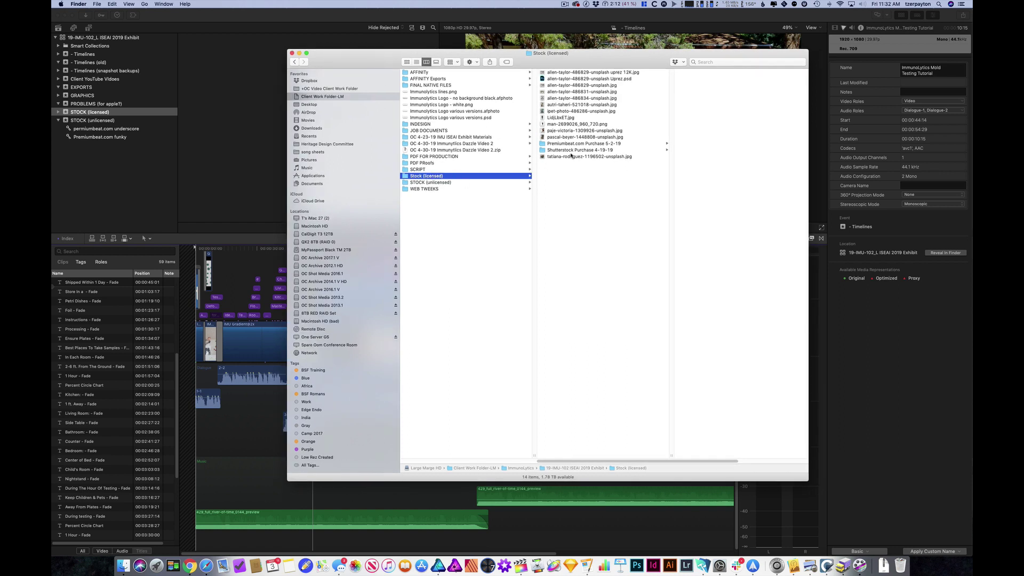
pyautogui.click(584, 145)
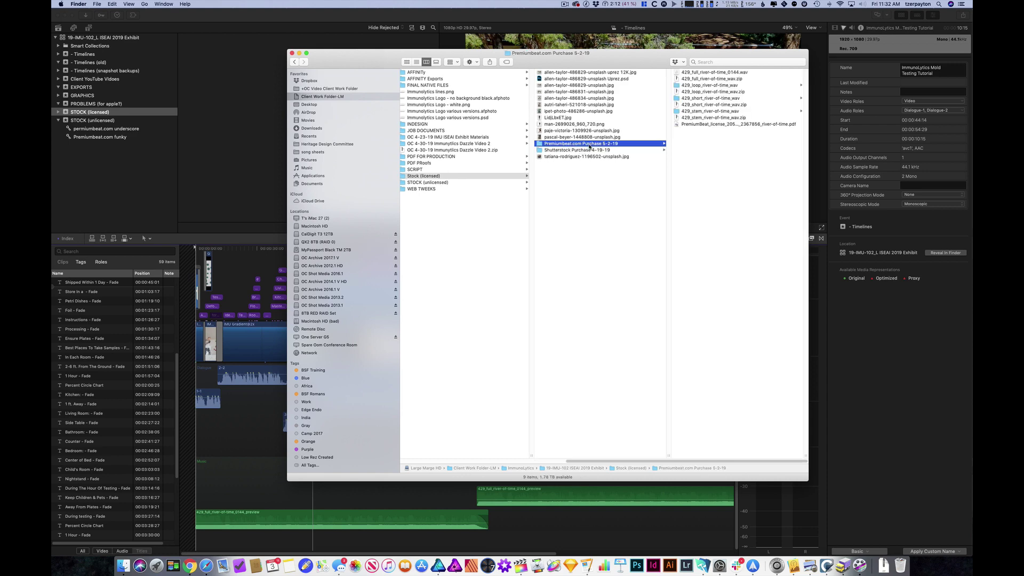
# - Import the Premiumbeat.com Purchase 5-2-19 folder into the STOCK (licensed) event, continuing with only the supported files
pyautogui.moveTo(625, 57); pyautogui.dragTo(624, 83)
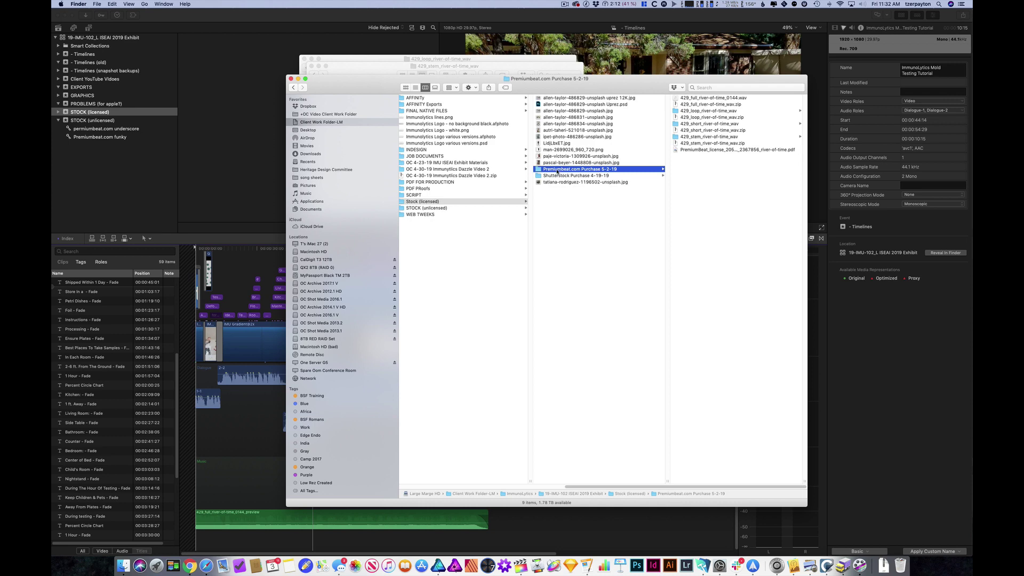
pyautogui.moveTo(558, 171); pyautogui.dragTo(98, 115)
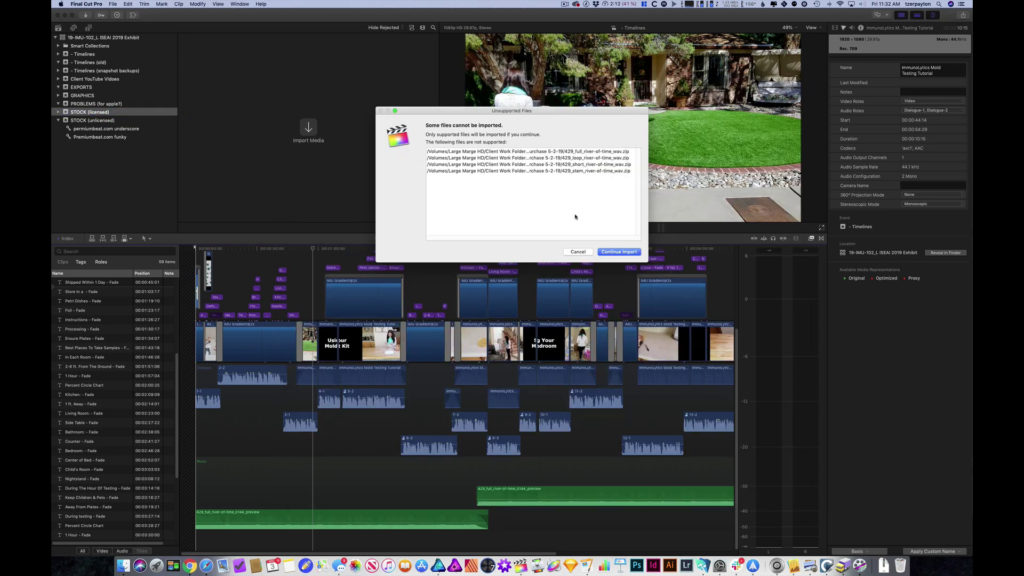
pyautogui.click(622, 254)
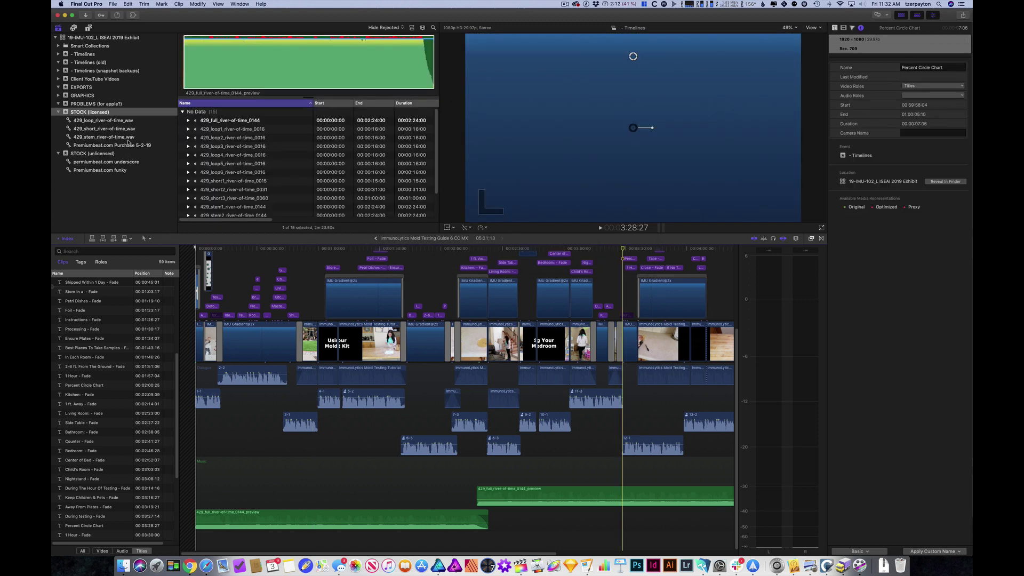
pyautogui.click(127, 137)
pyautogui.keyDown('shift'); pyautogui.click(122, 122); pyautogui.keyUp('shift')
pyautogui.rightClick(121, 122)
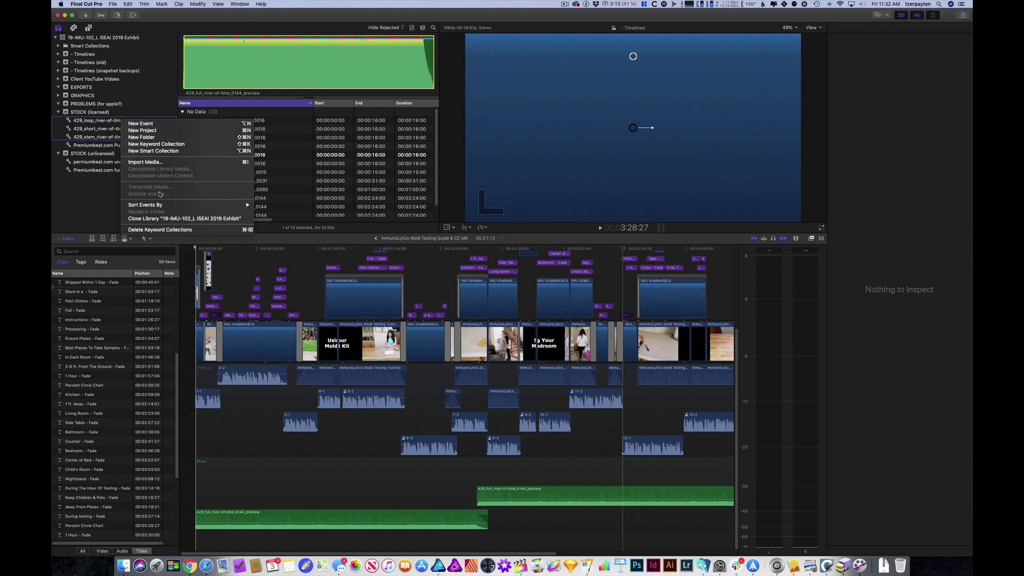
pyautogui.click(87, 209)
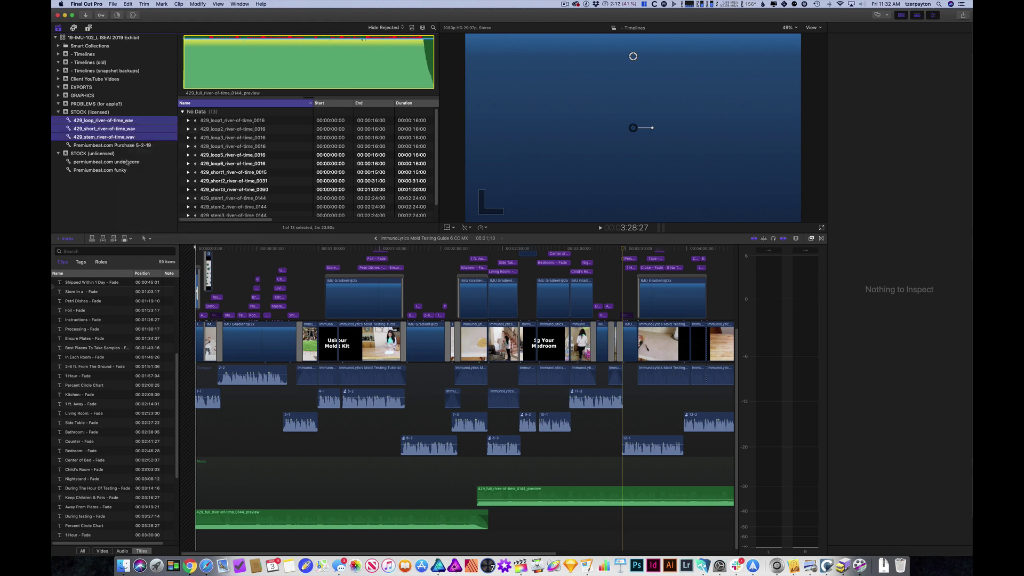
# - Create a folder named Premiumbeat.com Purchase 5-2-19 in the STOCK (licensed) event, copying the name from its keyword collection
pyautogui.click(115, 146)
pyautogui.click(117, 138)
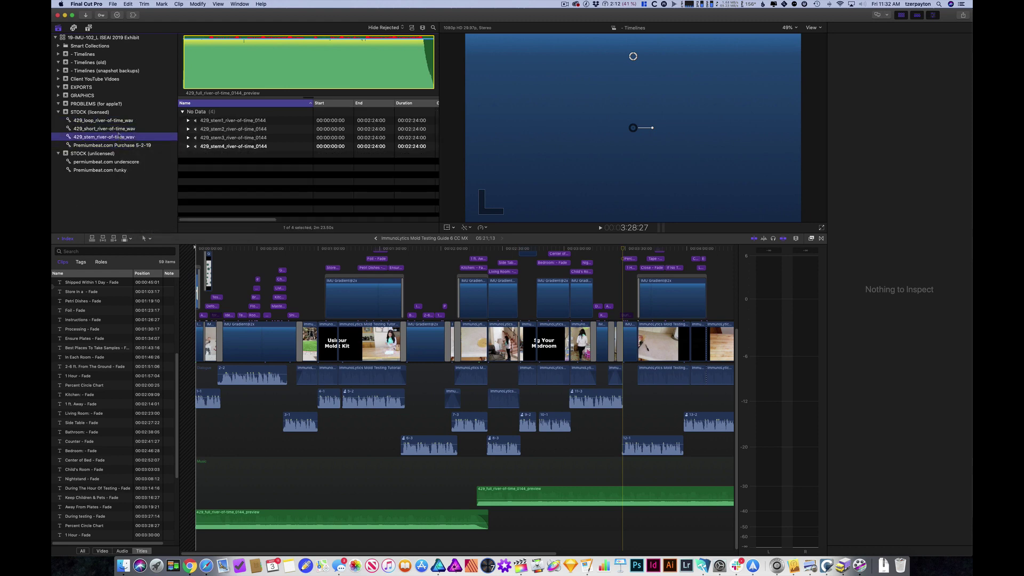
pyautogui.click(117, 146)
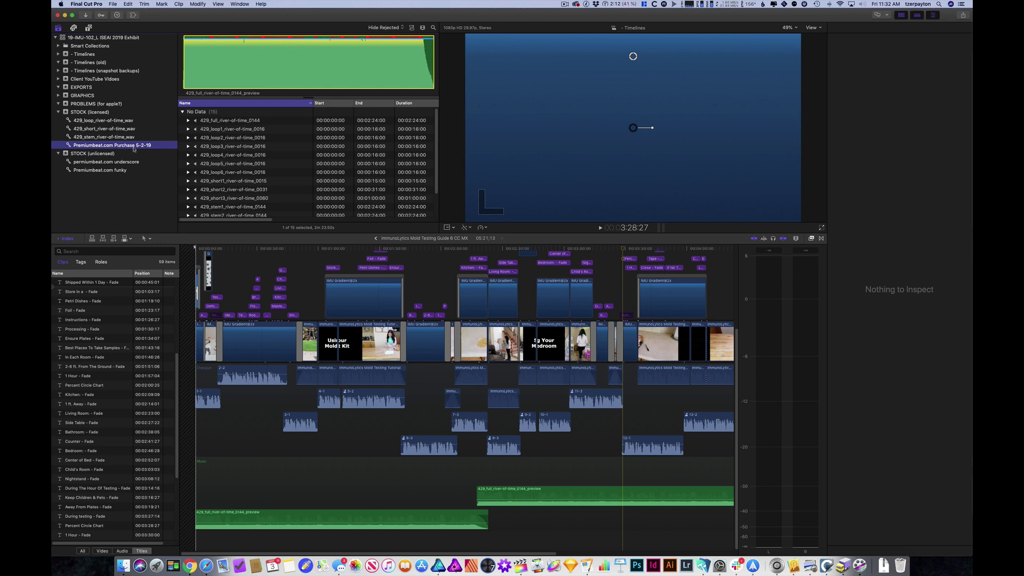
pyautogui.click(132, 147)
pyautogui.press('super+c')
pyautogui.rightClick(110, 115)
pyautogui.click(158, 133)
pyautogui.press('super+v')
pyautogui.press('Return')
# - Move the loop, short, stem and Premiumbeat.com Purchase 5-2-19 keyword collections into the Premiumbeat.com Purchase 5-2-19 folder
pyautogui.click(128, 145)
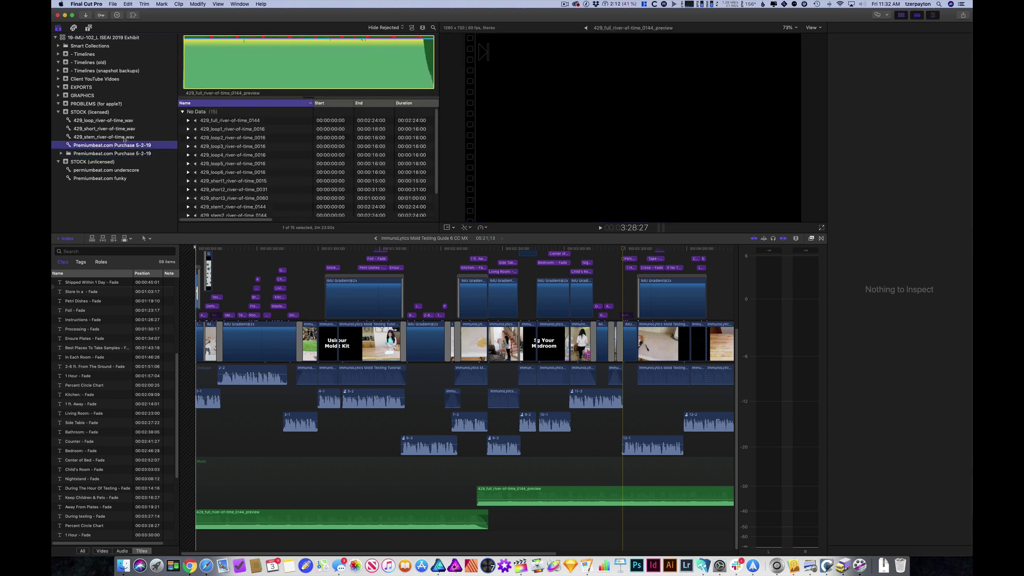
pyautogui.hotkey('shift', 'Up')
pyautogui.hotkey('shift', 'Up')
pyautogui.hotkey('shift', 'Up')
pyautogui.moveTo(114, 144); pyautogui.dragTo(118, 153)
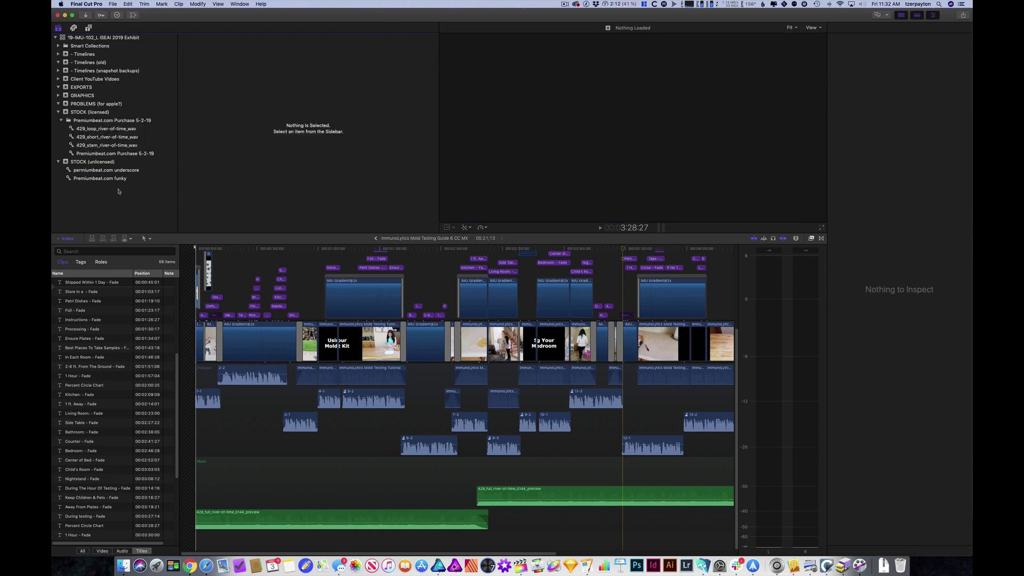
# - Review the clips in the Premiumbeat.com Purchase 5-2-19 folder and its stem and short keyword collections
pyautogui.click(121, 120)
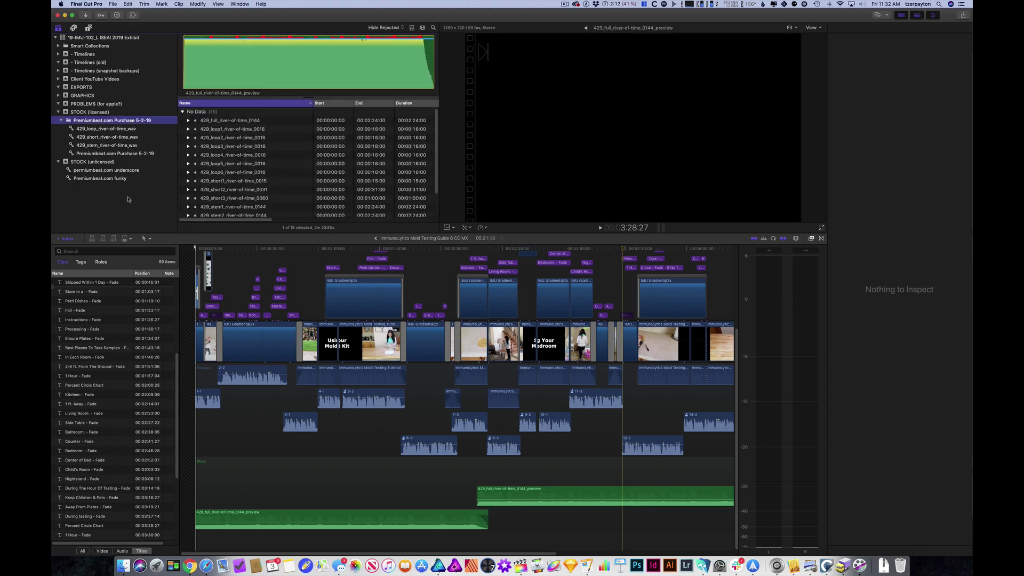
pyautogui.click(119, 146)
pyautogui.click(118, 138)
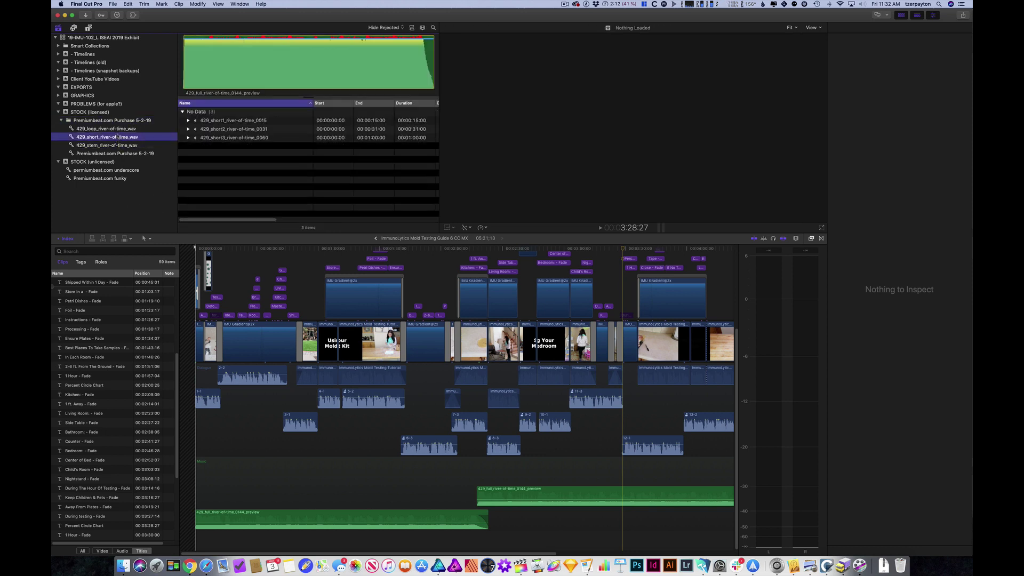
# - Assign the Music audio role to all clips in the Premiumbeat.com Purchase 5-2-19 keyword collection
pyautogui.click(117, 130)
pyautogui.click(123, 153)
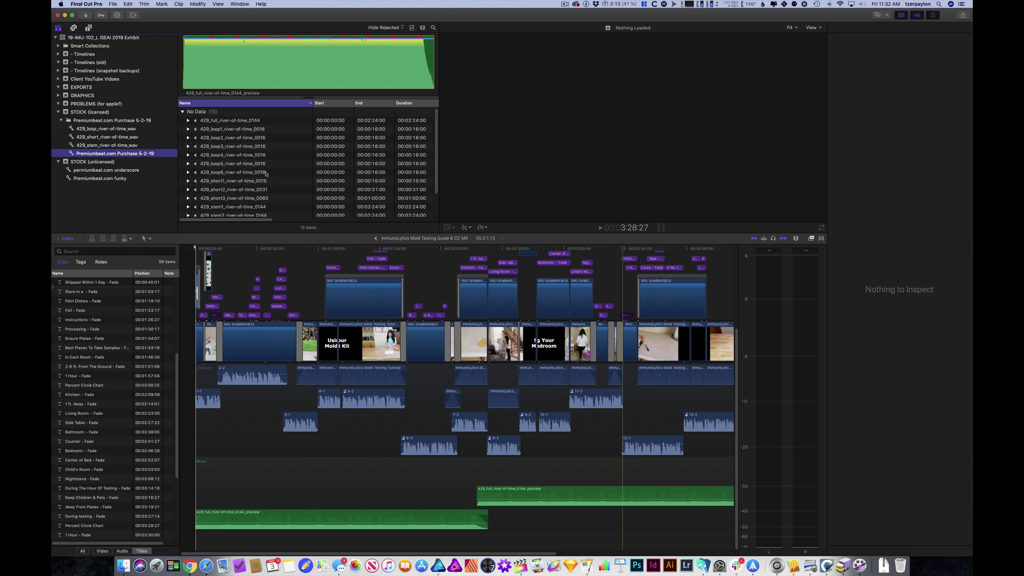
pyautogui.click(253, 122)
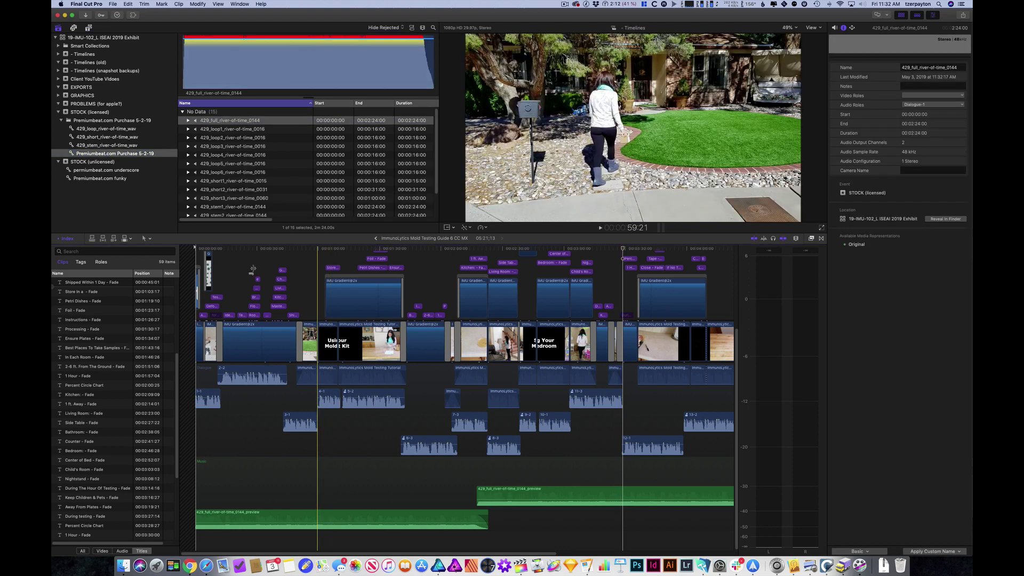
pyautogui.click(296, 181)
pyautogui.press('super+a')
pyautogui.rightClick(249, 151)
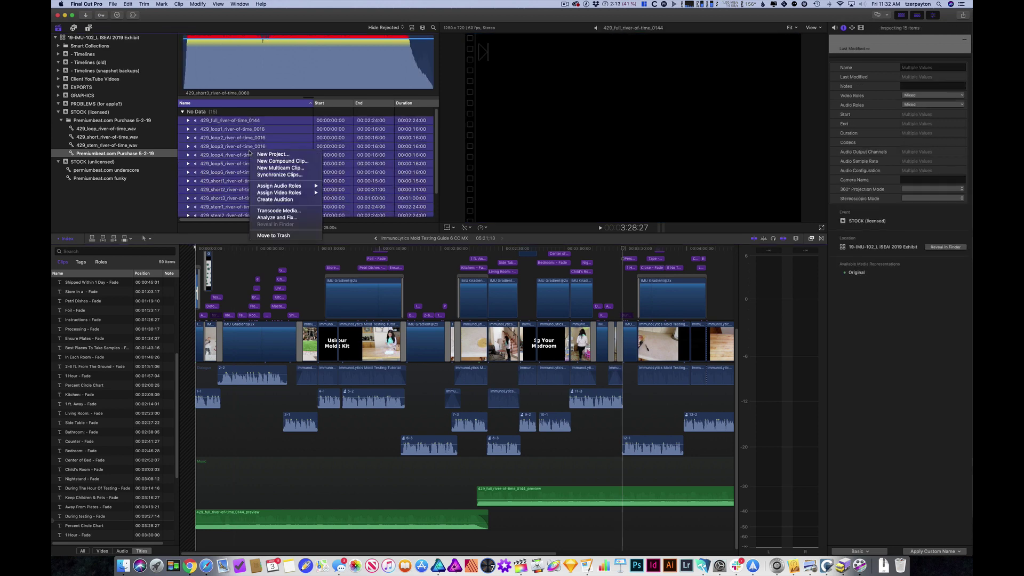
pyautogui.moveTo(296, 186)
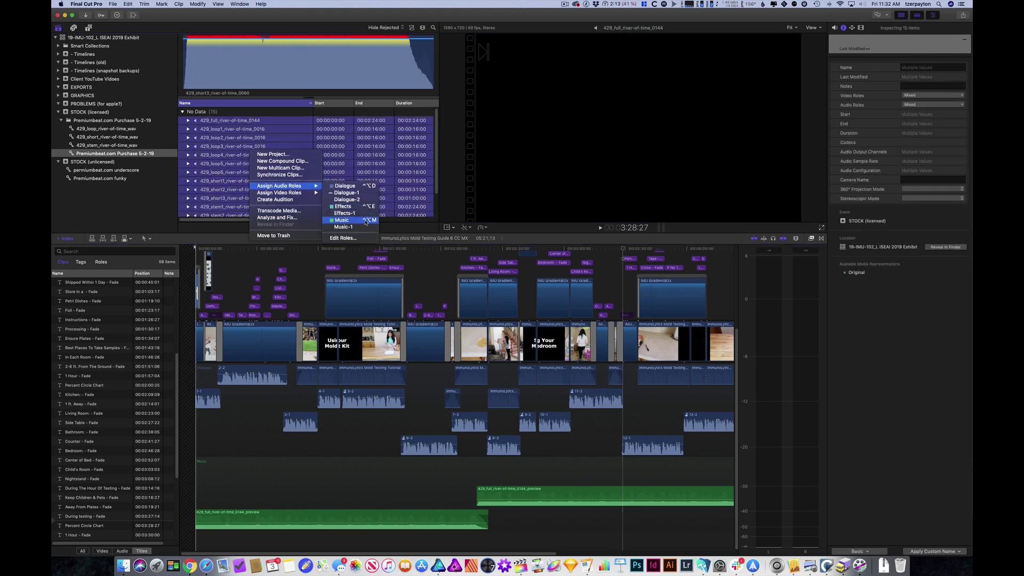
pyautogui.click(342, 220)
# - Connect the licensed 429_full_river-of-time_0144 clip at the start of the timeline, beneath the first preview music clip
pyautogui.click(255, 121)
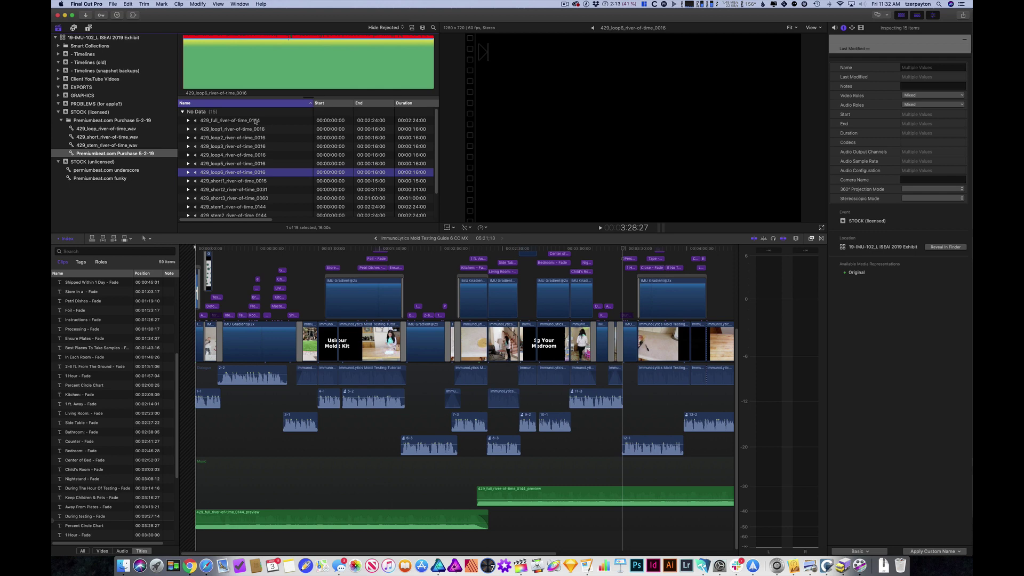
pyautogui.click(274, 466)
pyautogui.moveTo(249, 249); pyautogui.dragTo(182, 249)
pyautogui.press('q')
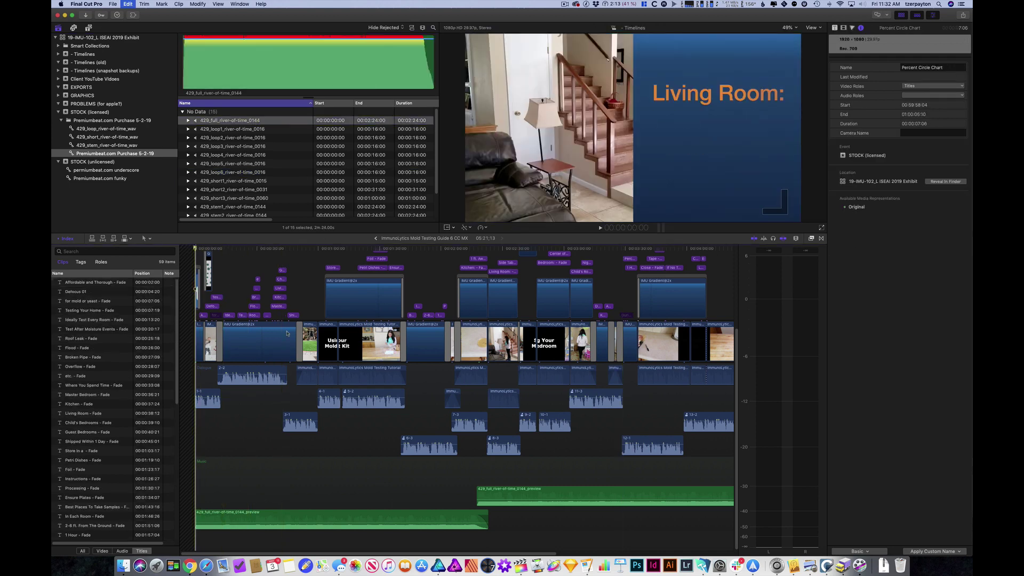
pyautogui.scroll(-5, 374, 455)
pyautogui.press('super+equal')
pyautogui.press('super+equal')
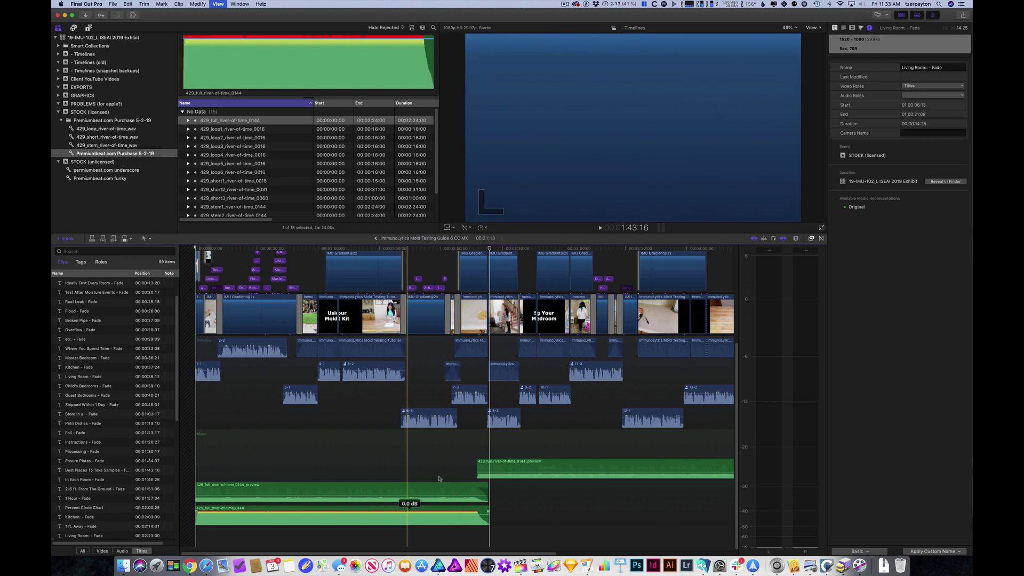
pyautogui.hscroll(-9, 446, 462)
pyautogui.hotkey('shift', 'z')
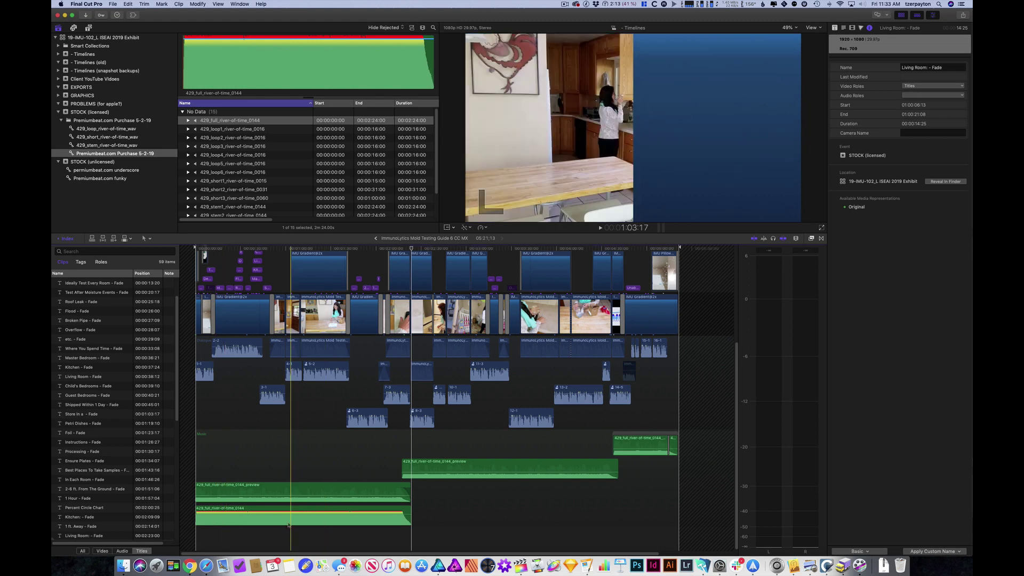
# - Copy the first preview music clip's audio attributes onto the licensed clip beneath it and delete that preview clip
pyautogui.click(265, 493)
pyautogui.click(268, 518)
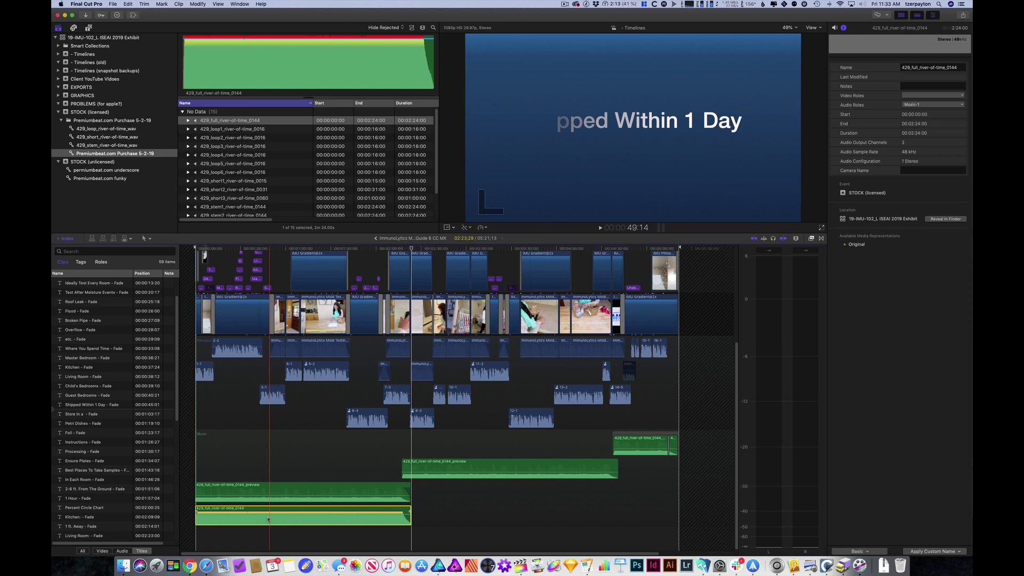
pyautogui.click(296, 490)
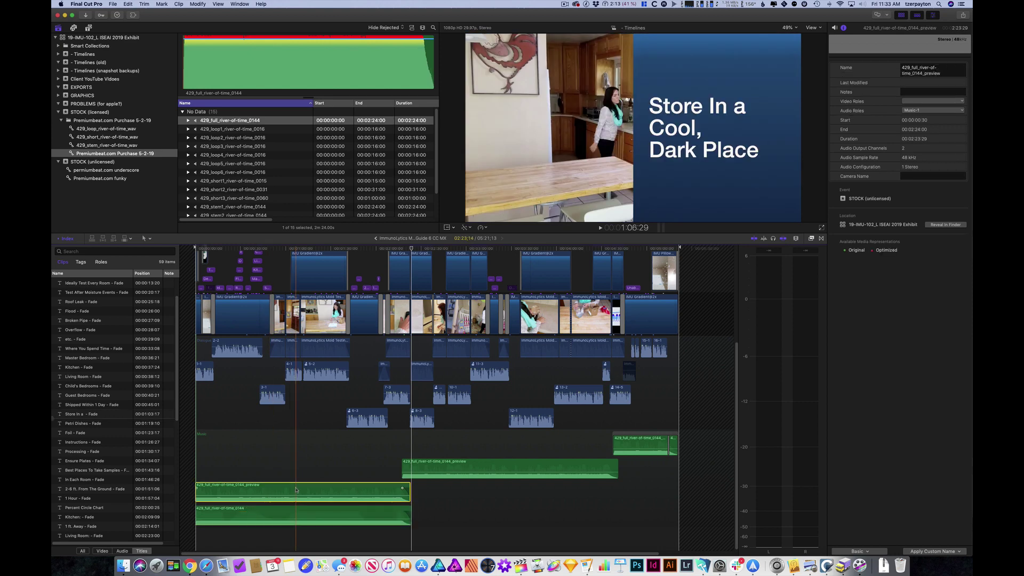
pyautogui.press('Delete')
# - Mark the second preview music clip's range and connect the licensed 429_full_river-of-time_0144 clip over the same range
pyautogui.click(441, 464)
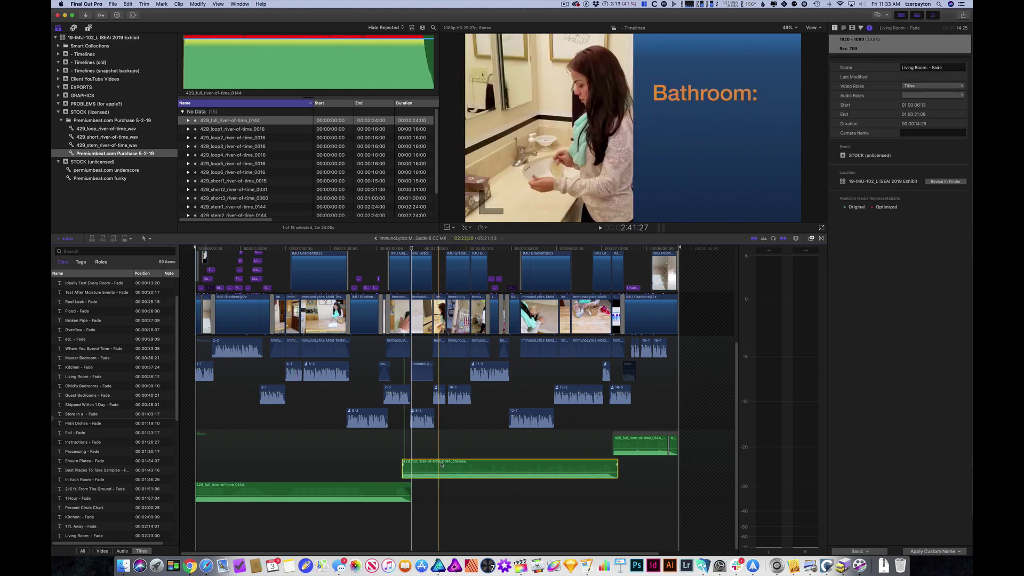
pyautogui.moveTo(442, 465); pyautogui.dragTo(443, 465)
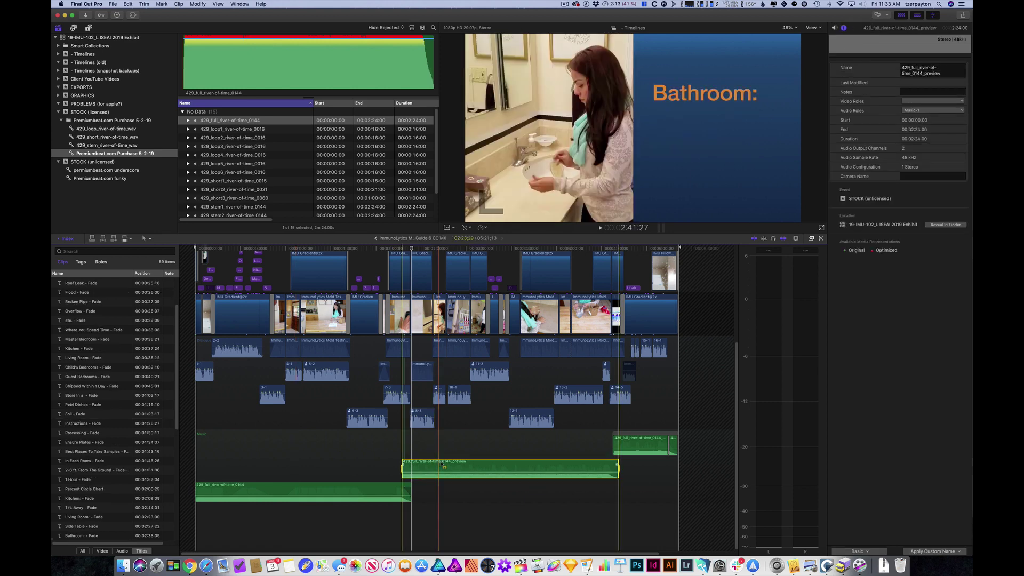
pyautogui.press('q')
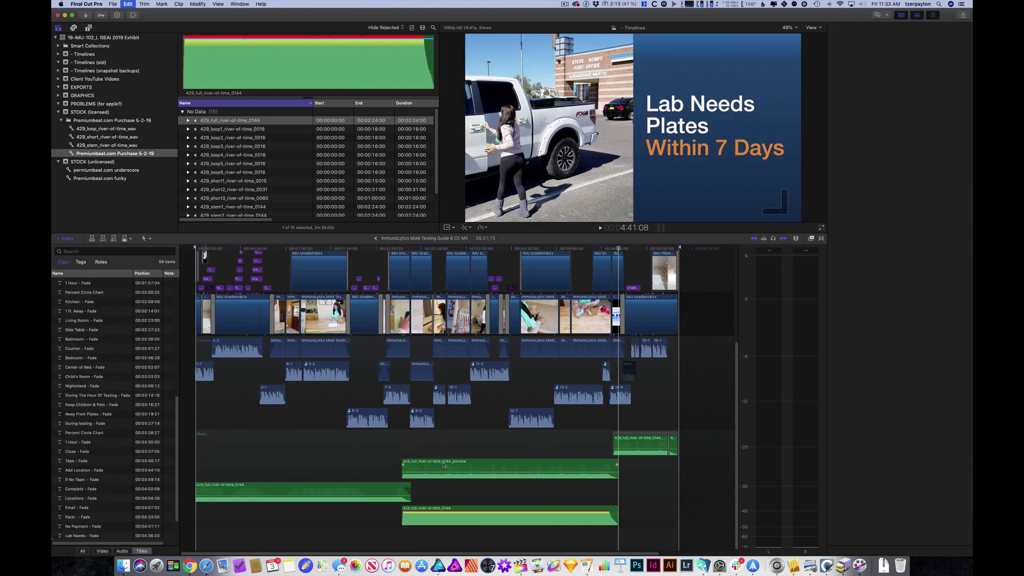
# - Transfer the second preview clip's audio attributes to its licensed replacement and delete the second preview clip
pyautogui.click(470, 472)
pyautogui.click(475, 511)
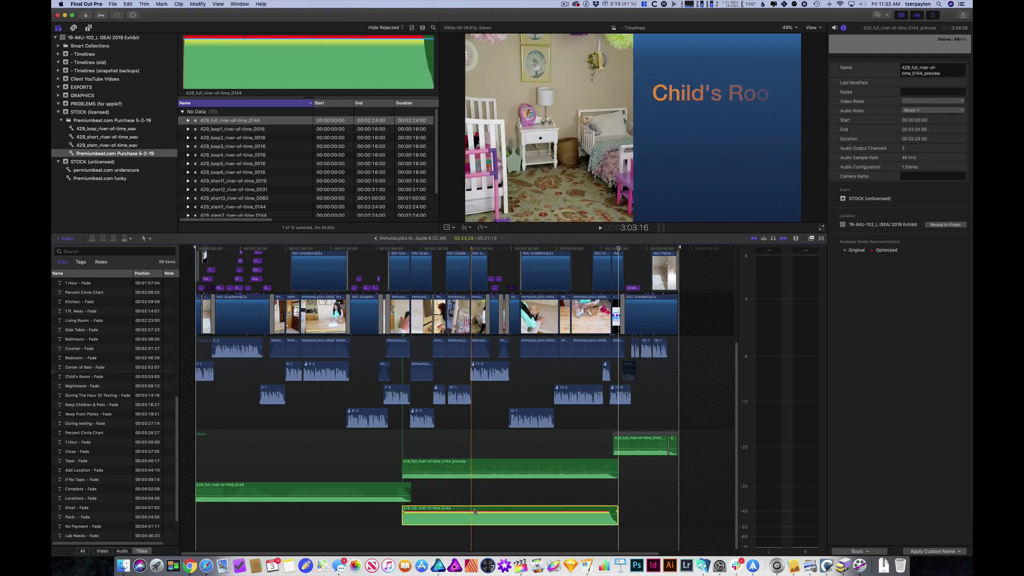
pyautogui.click(479, 468)
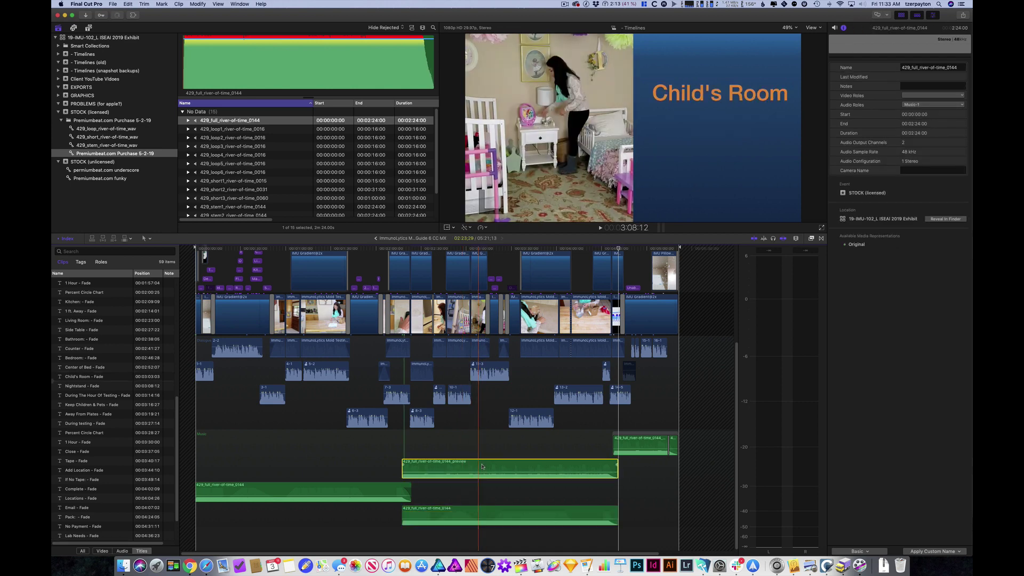
pyautogui.press('Delete')
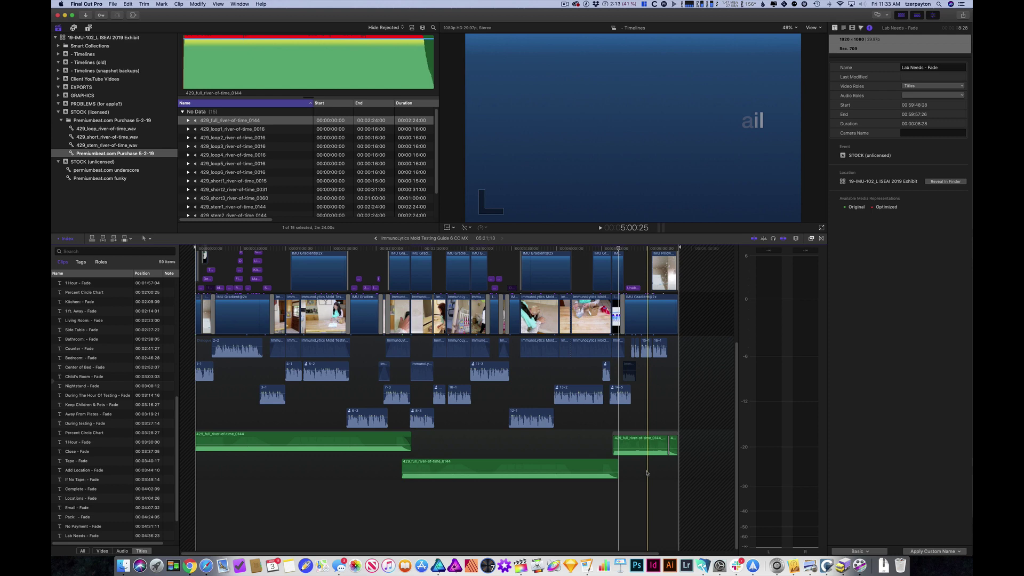
# - Mark the range of the last preview storyline's long first segment and connect 429_full_river-of-time_0144 to that range
pyautogui.press('super+equal')
pyautogui.press('super+equal')
pyautogui.hscroll(5, 647, 473)
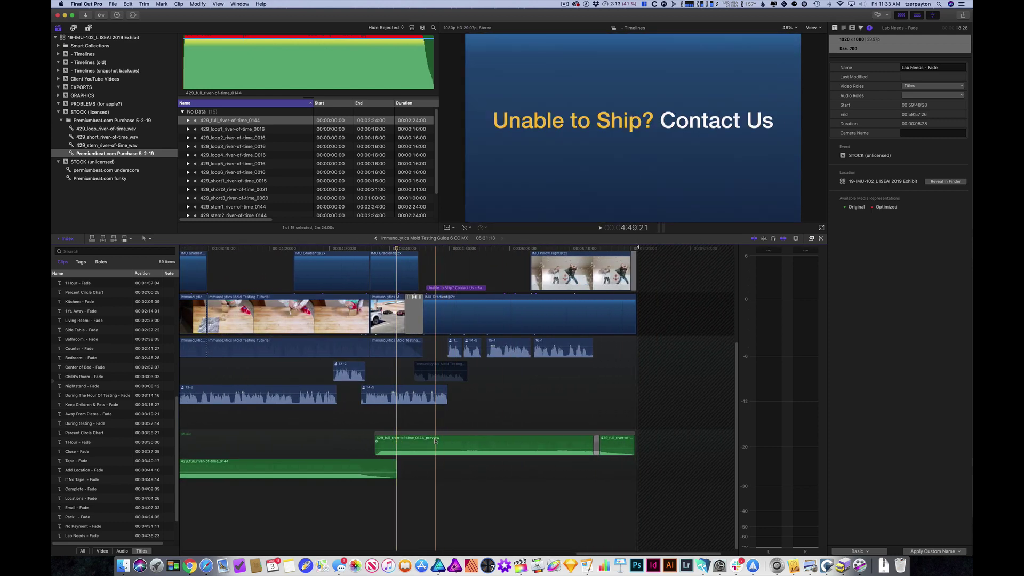
pyautogui.press('x')
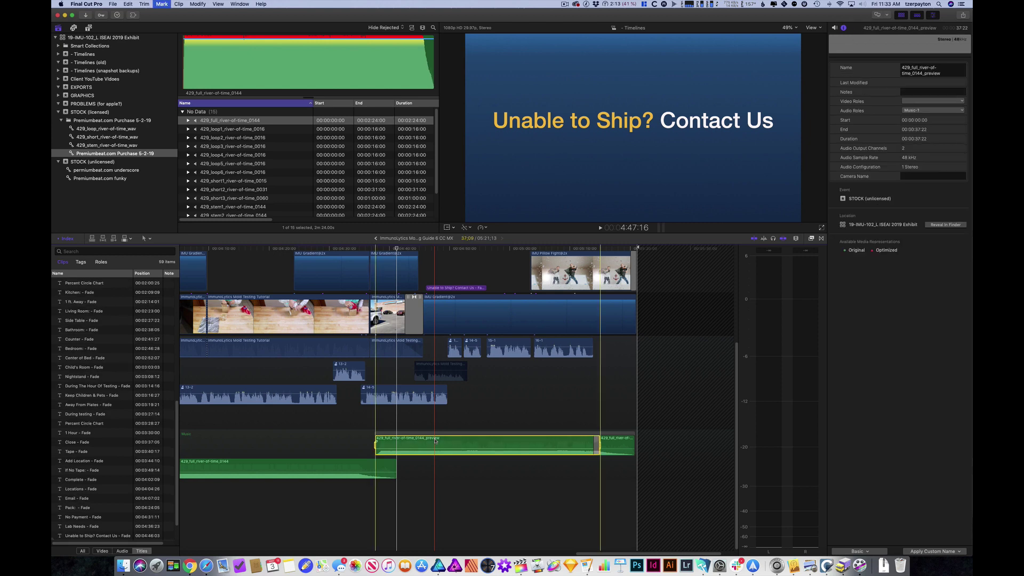
pyautogui.press('q')
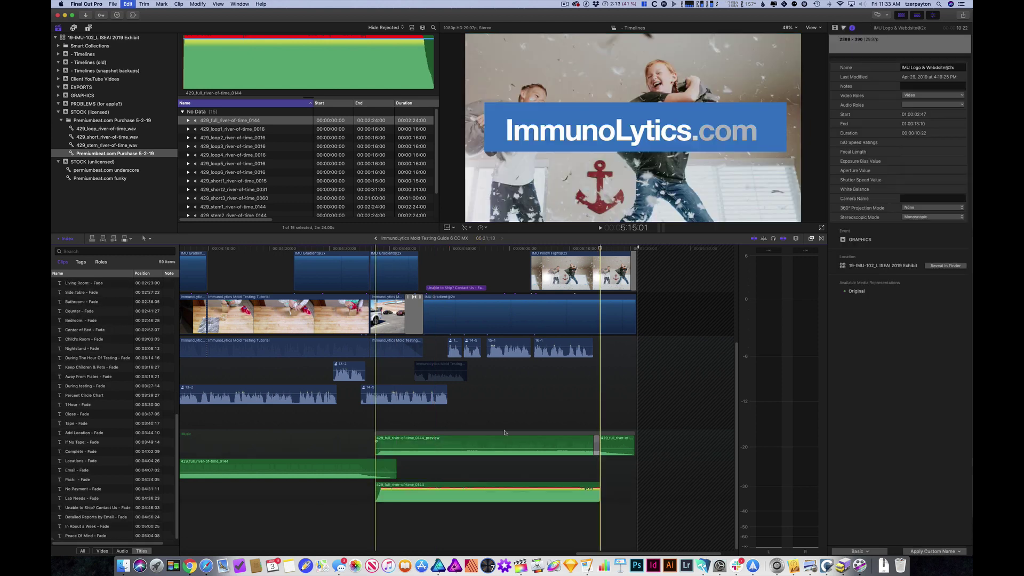
# - Paste the long preview segment's audio attributes onto the licensed clip connected beneath it
pyautogui.click(487, 446)
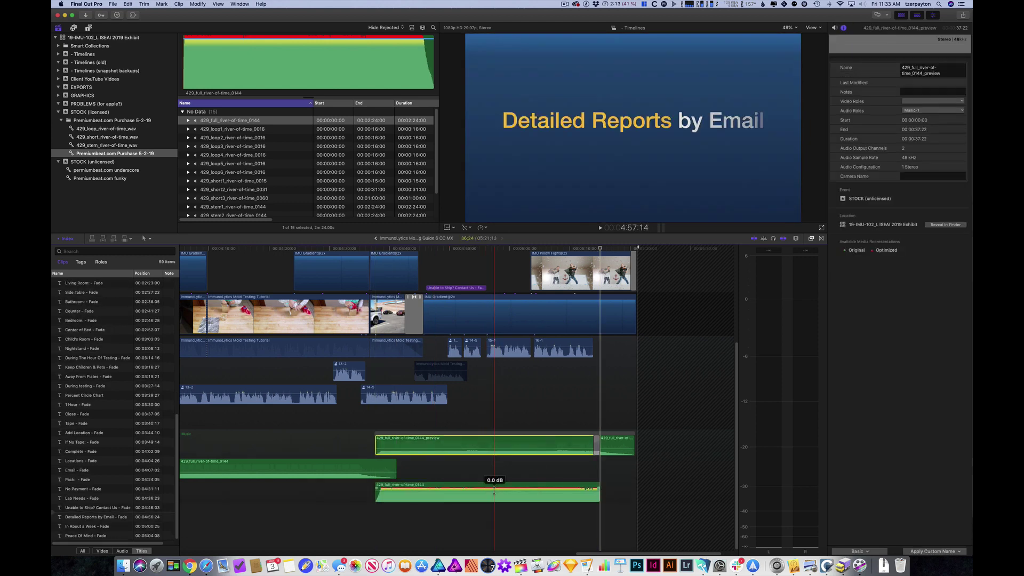
pyautogui.press('j')
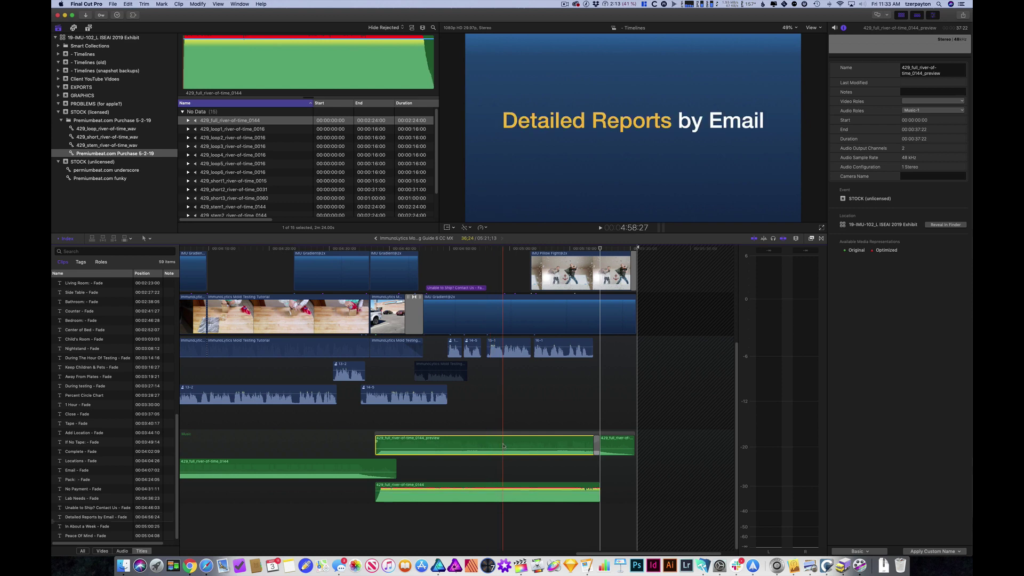
pyautogui.click(505, 498)
pyautogui.press('super+alt+v')
pyautogui.click(523, 470)
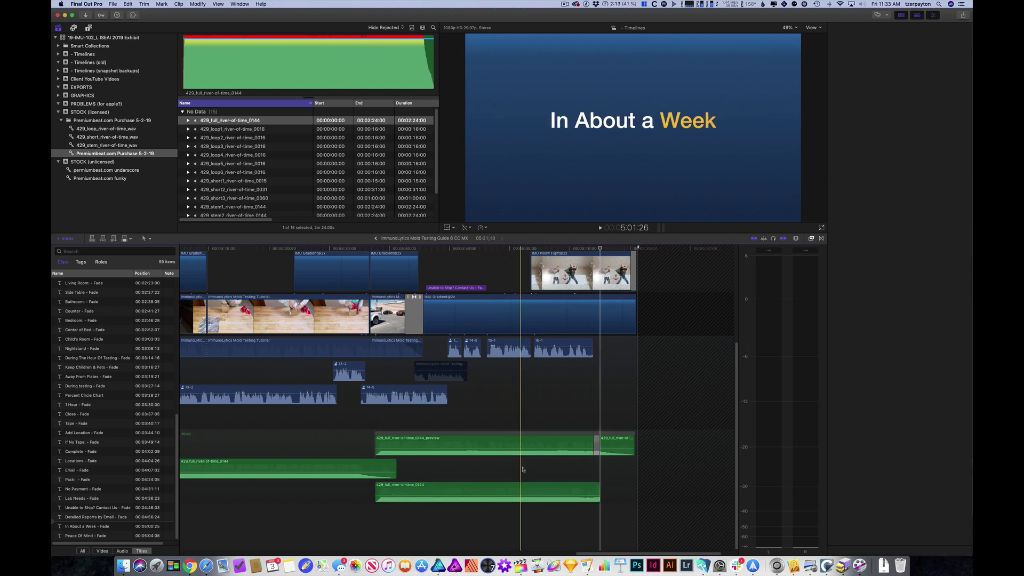
pyautogui.press('super+4')
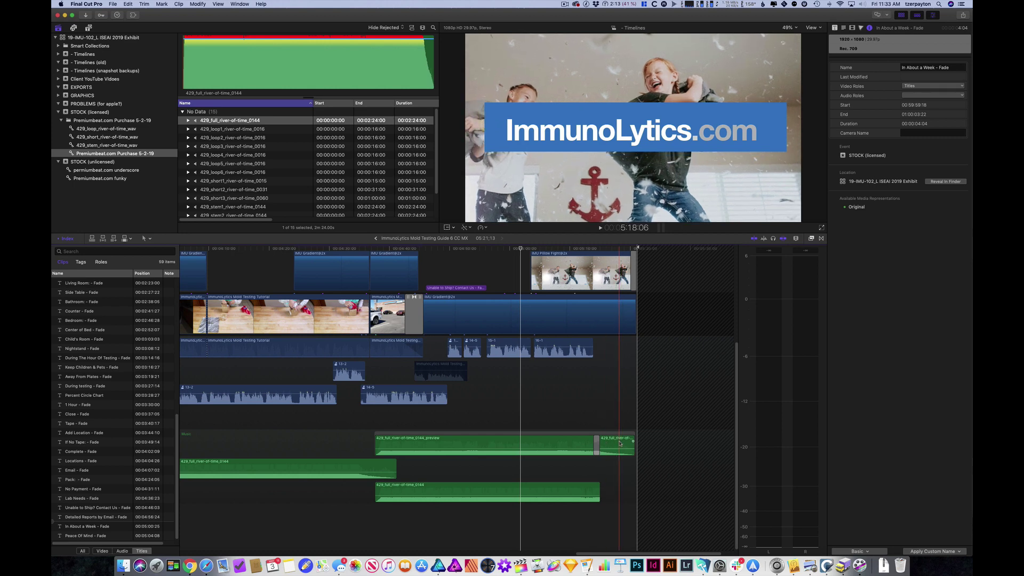
# - Connect the licensed track backtimed over the short final preview segment's range and paste that segment's audio attributes onto it
pyautogui.click(622, 444)
pyautogui.press('x')
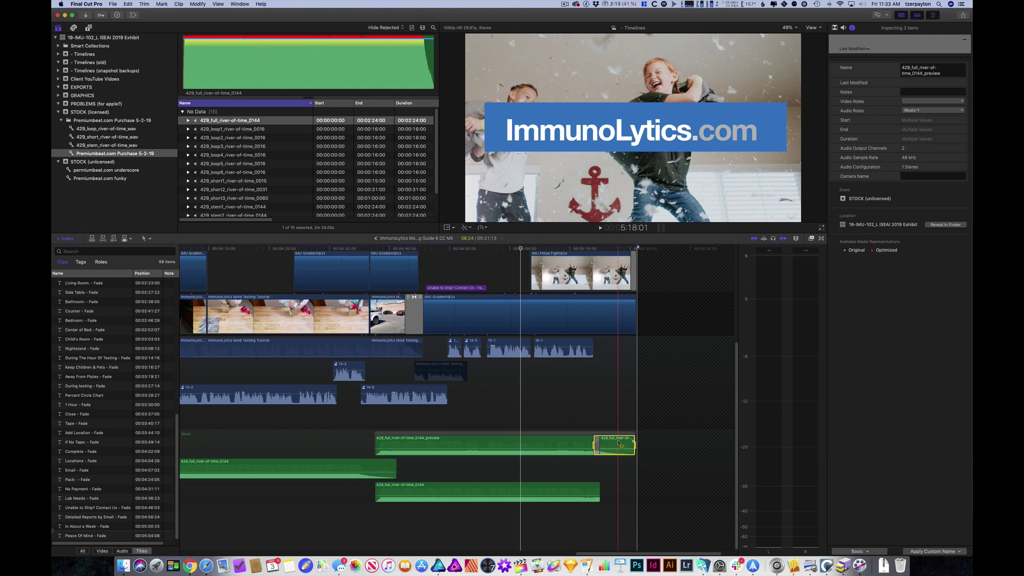
pyautogui.hotkey('shift', 'q')
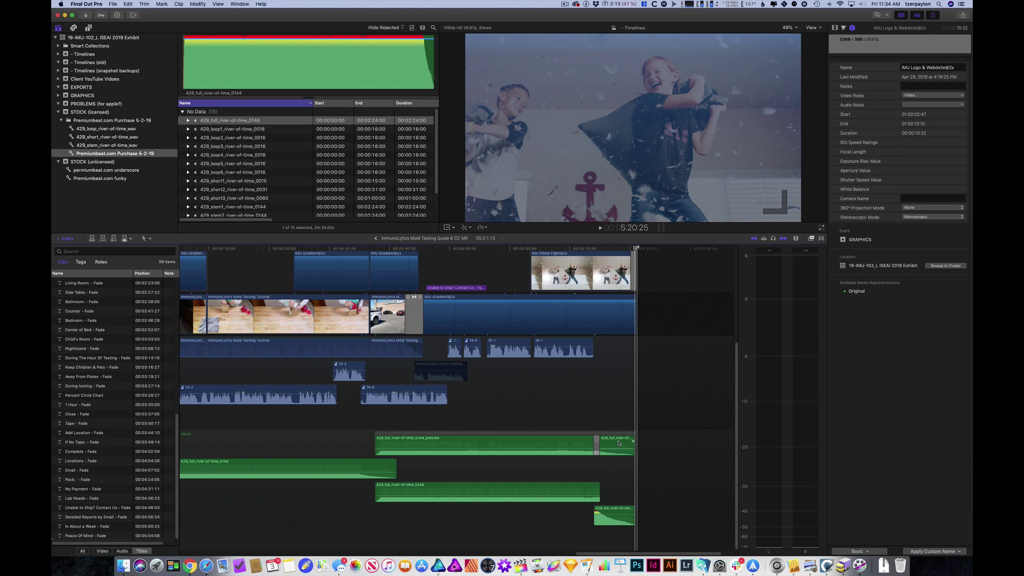
pyautogui.click(614, 511)
pyautogui.click(622, 469)
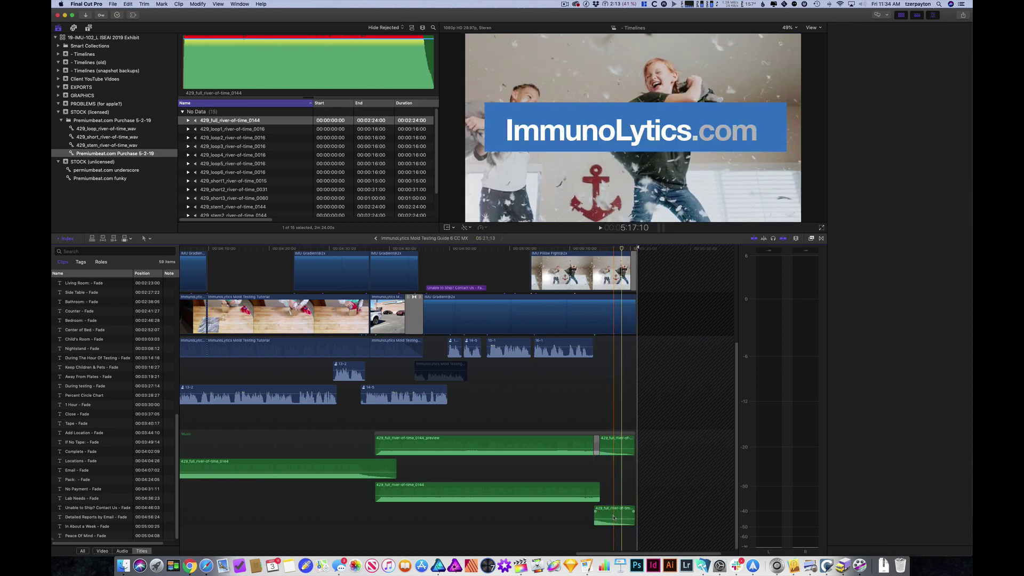
pyautogui.click(614, 512)
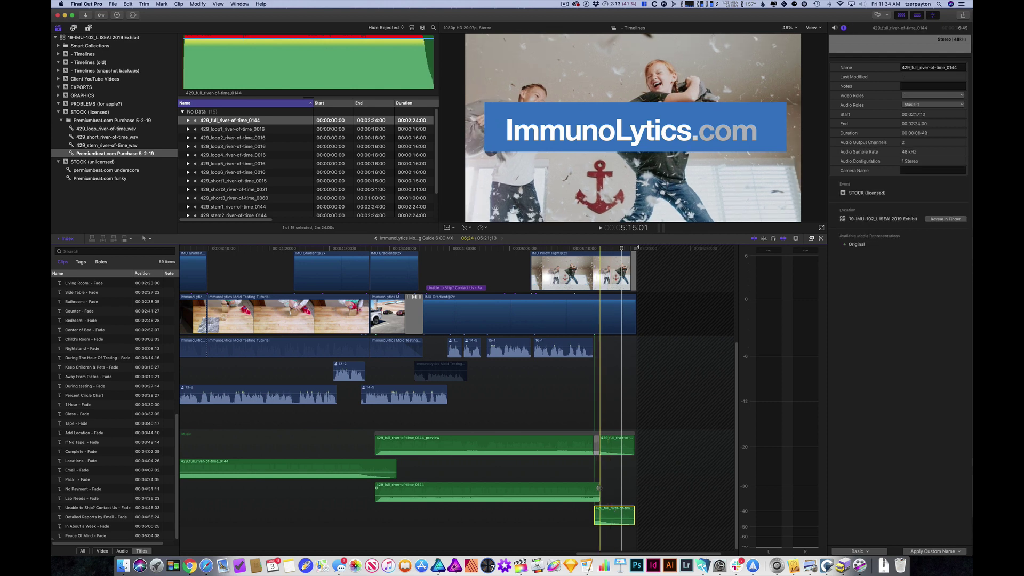
# - Trim the last two licensed music clips to meet, join them in one storyline, and add a transition at their edit point
pyautogui.moveTo(599, 487); pyautogui.dragTo(599, 516)
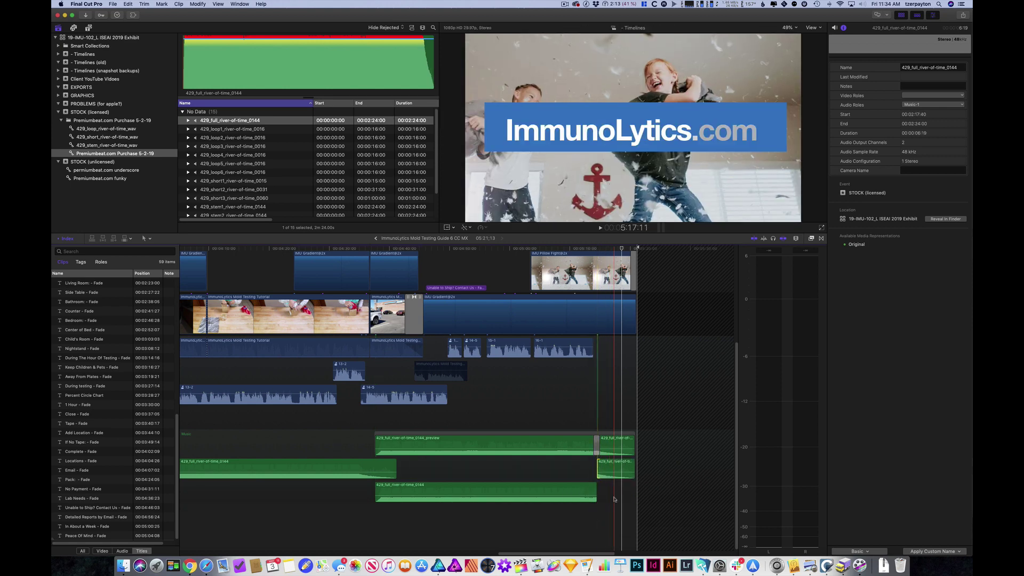
pyautogui.moveTo(613, 472); pyautogui.dragTo(613, 499)
pyautogui.click(596, 496)
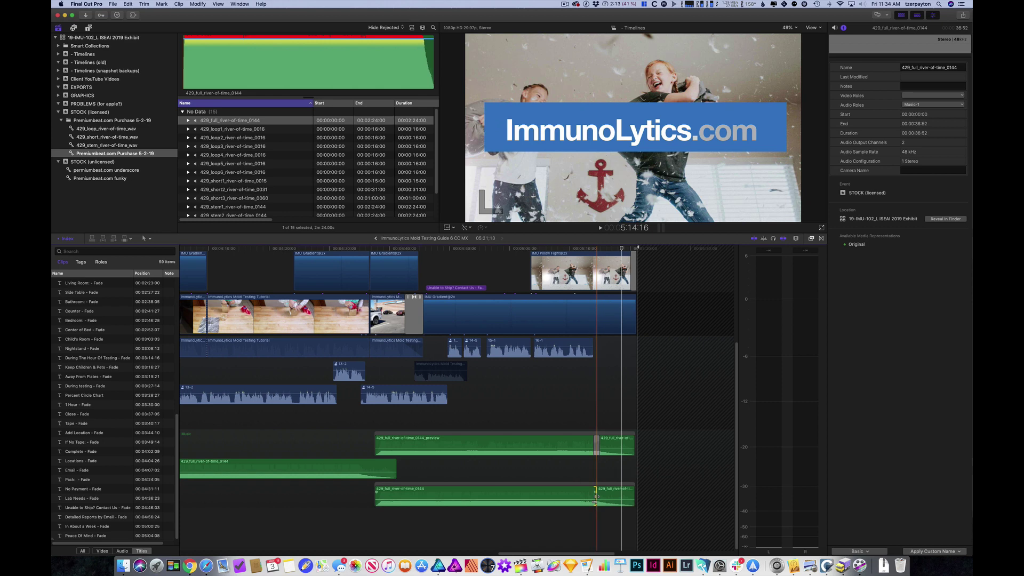
pyautogui.press('super+t')
pyautogui.press('super+z')
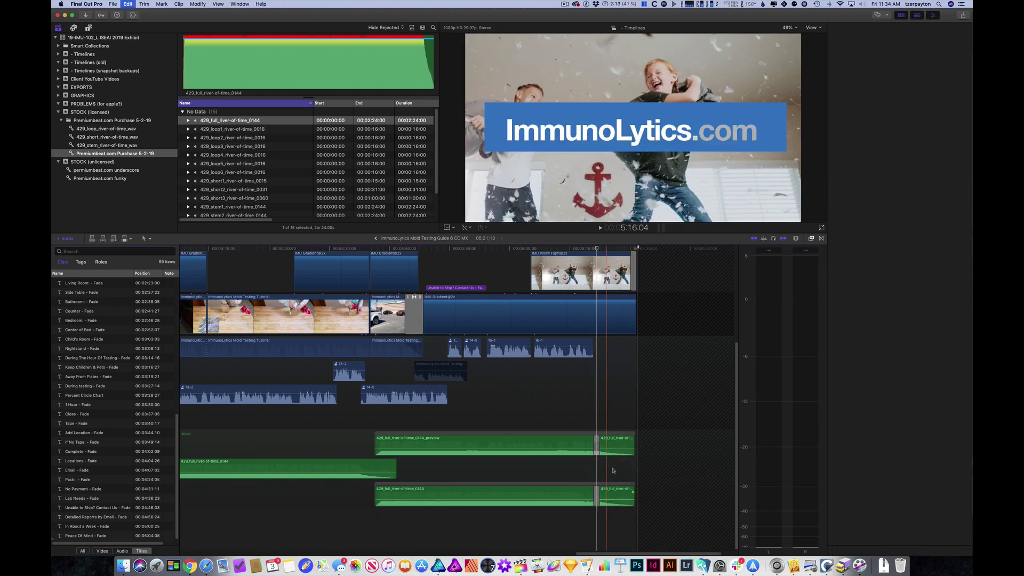
# - Delete the remaining preview music storyline above the licensed one at the end of the timeline
pyautogui.click(590, 470)
pyautogui.click(563, 433)
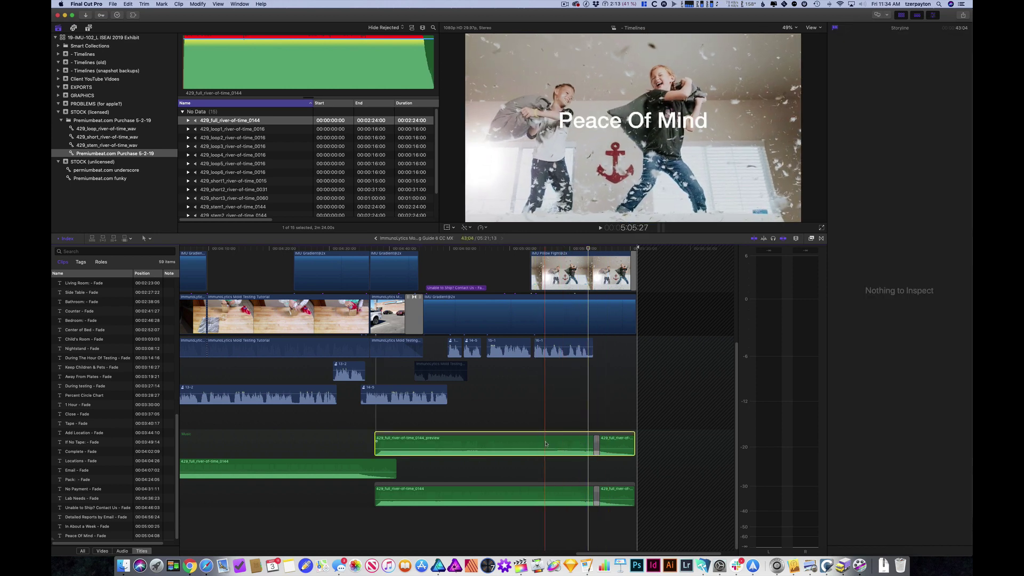
pyautogui.press('Delete')
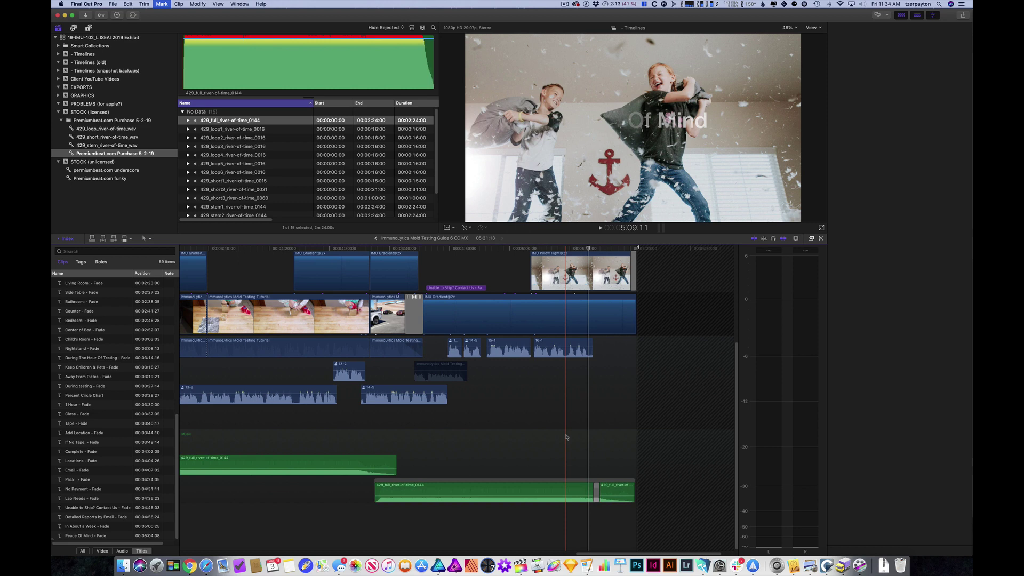
# - Play back the end of the timeline to check the transition between the last two licensed music clips
pyautogui.press('space')
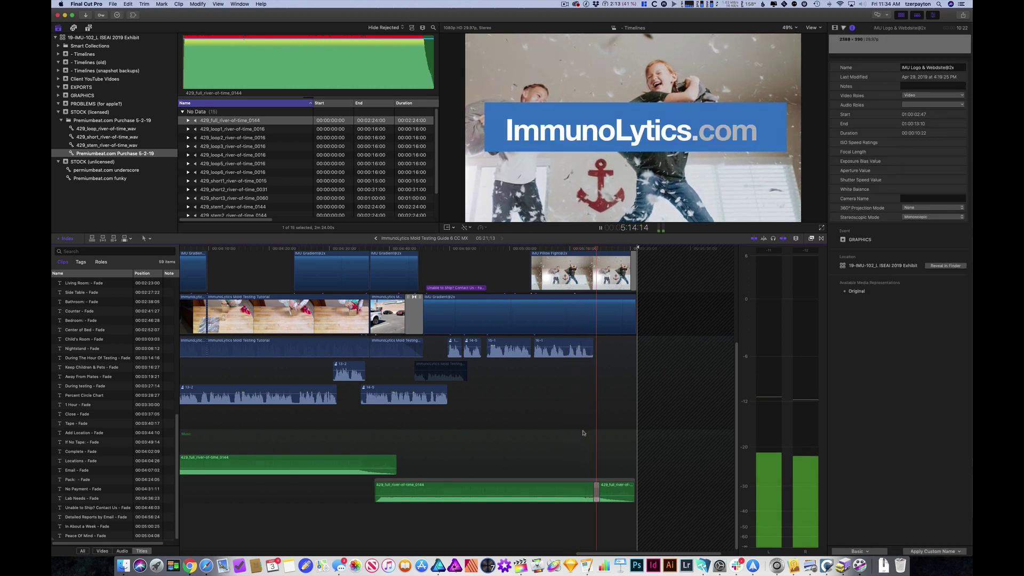
pyautogui.click(573, 445)
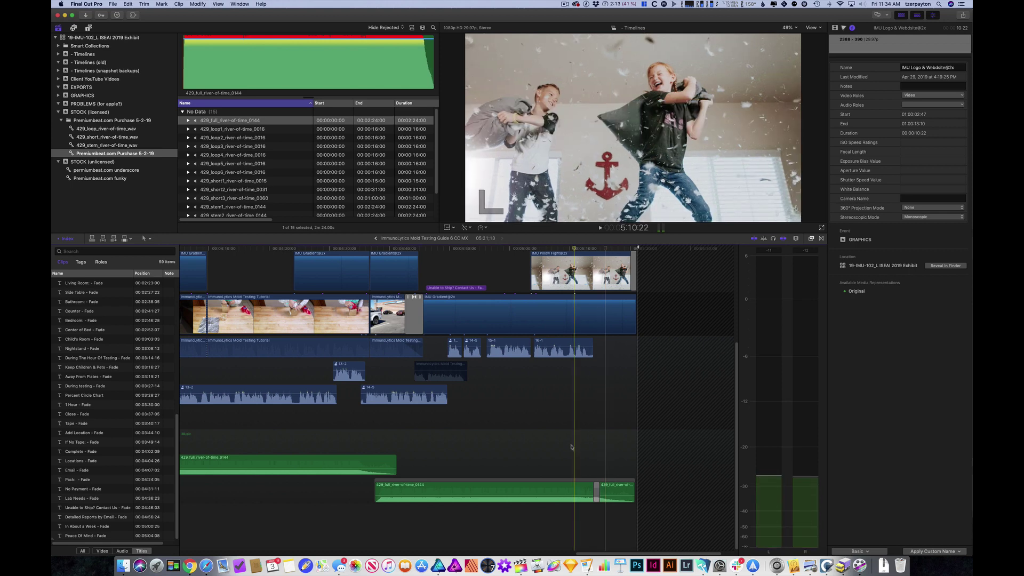
pyautogui.hscroll(-20, 570, 446)
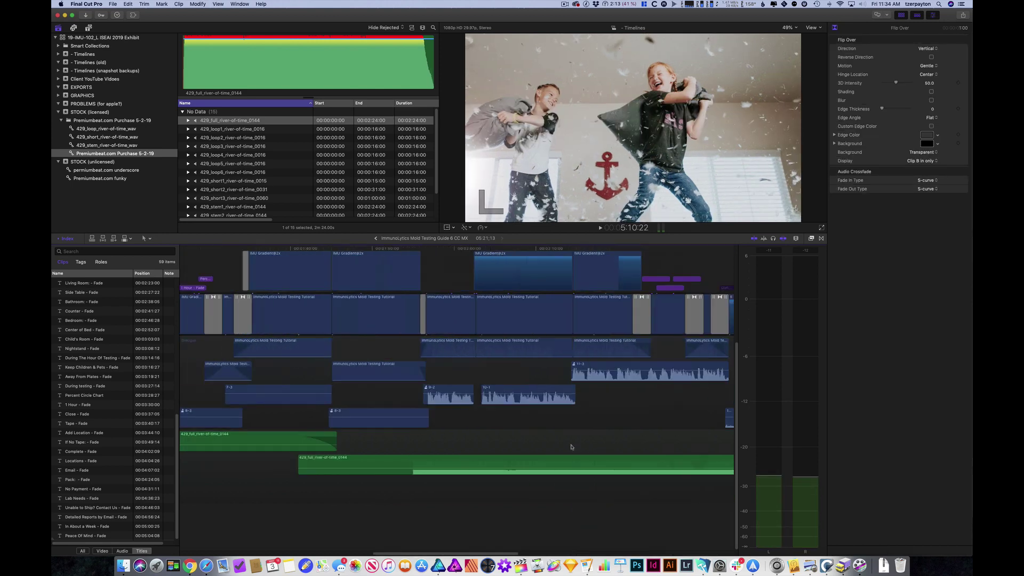
# - Play back the start of dialogue clip 2-2 around the Testing Your Home title, including with the clip soloed
pyautogui.hscroll(-5, 571, 446)
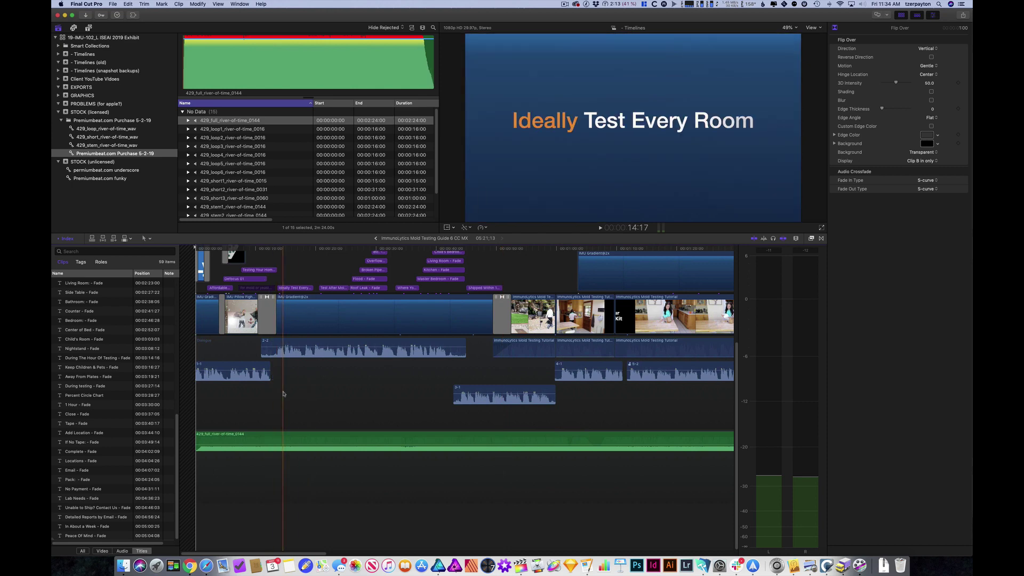
pyautogui.scroll(10, 283, 394)
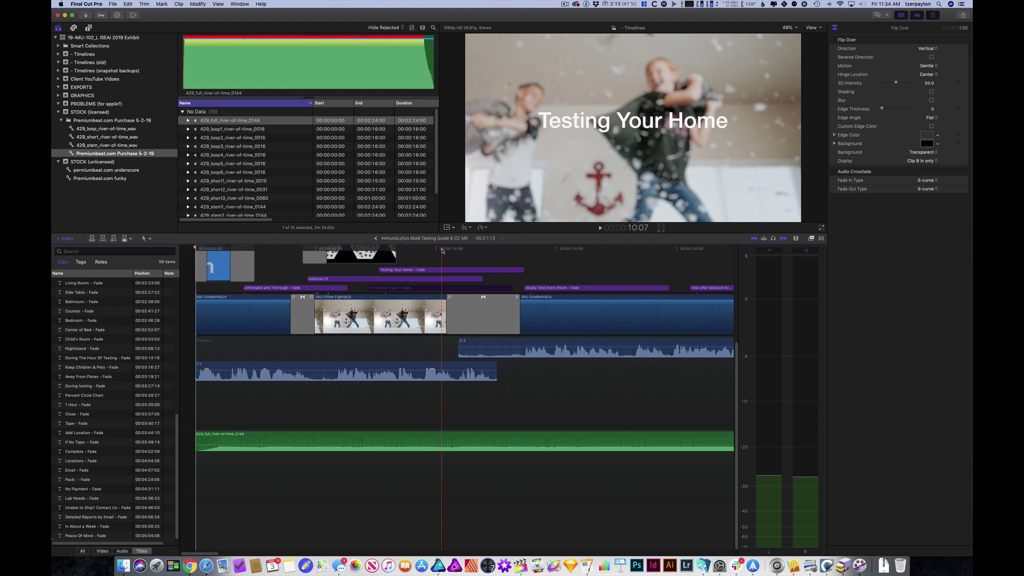
pyautogui.hscroll(5, 443, 250)
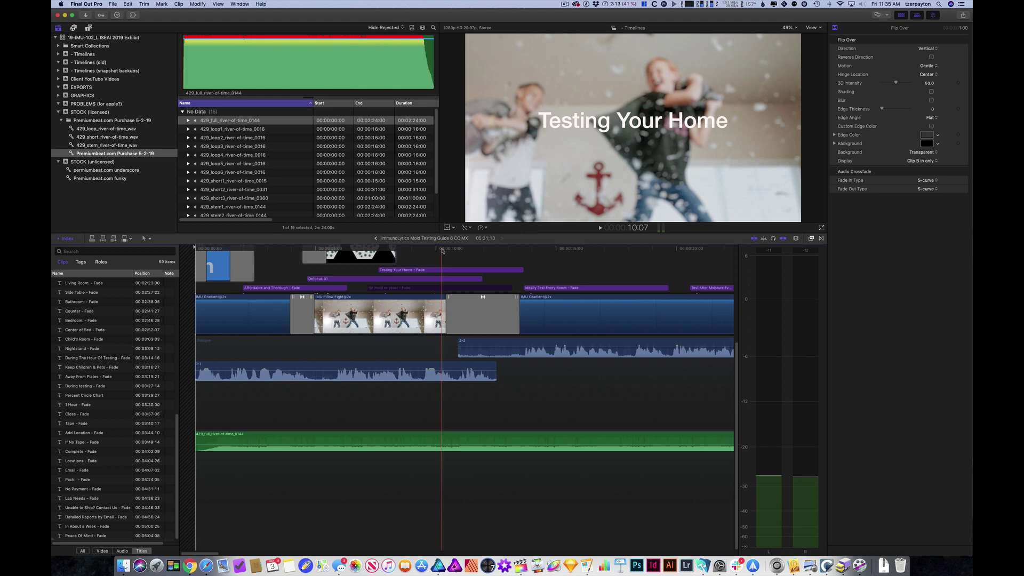
pyautogui.click(353, 248)
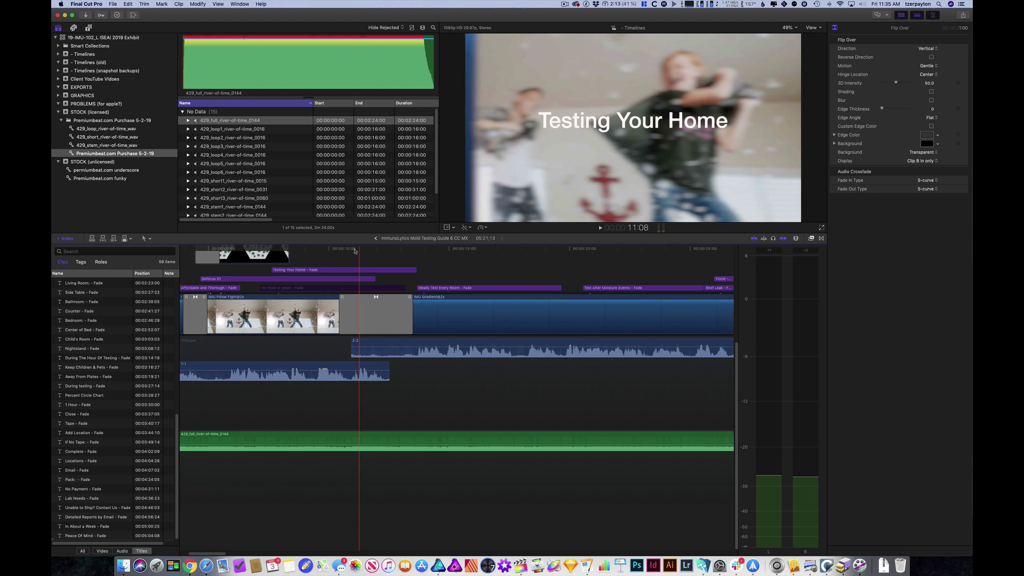
pyautogui.press('space')
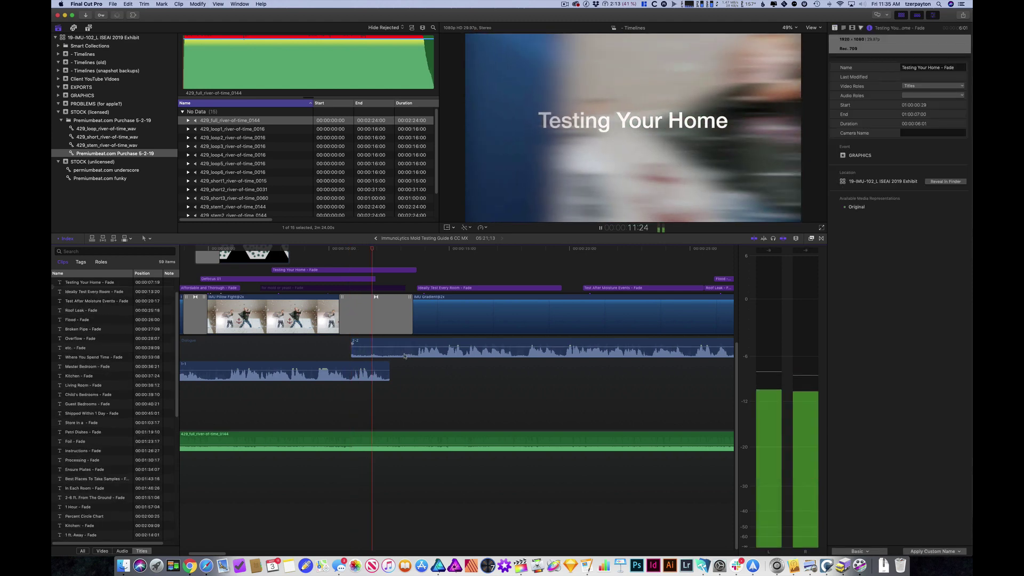
pyautogui.click(383, 350)
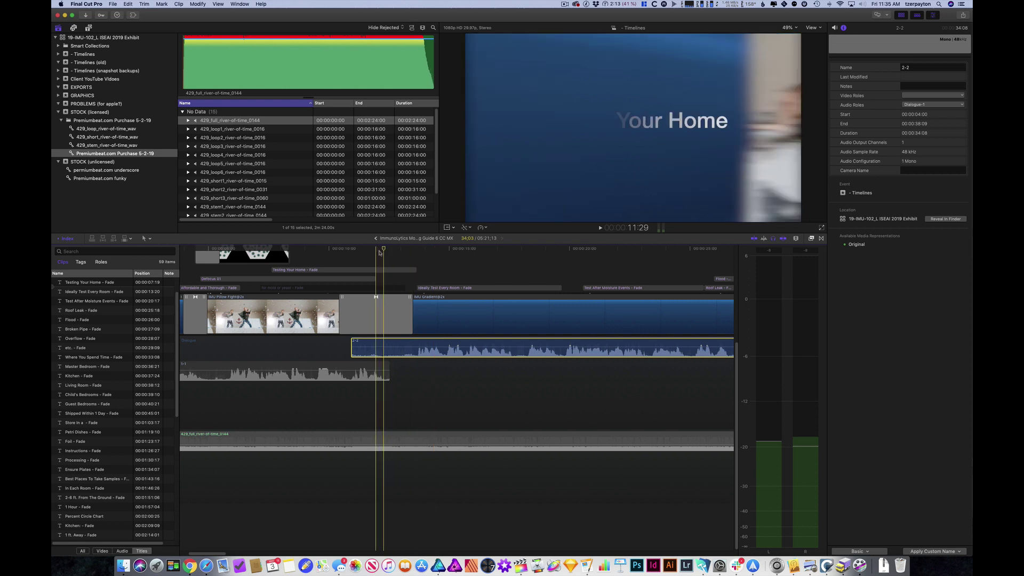
pyautogui.press('space')
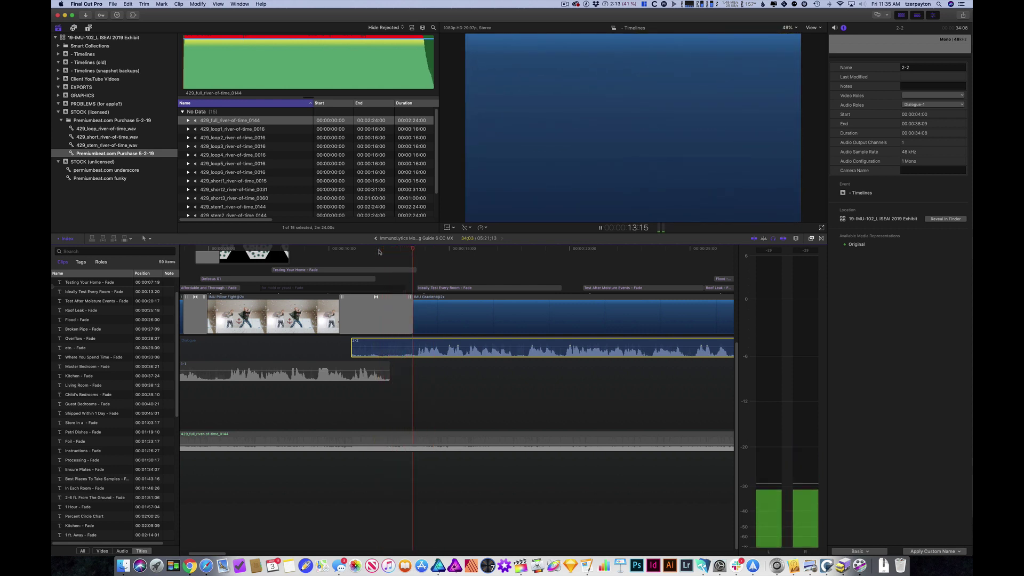
pyautogui.press('space')
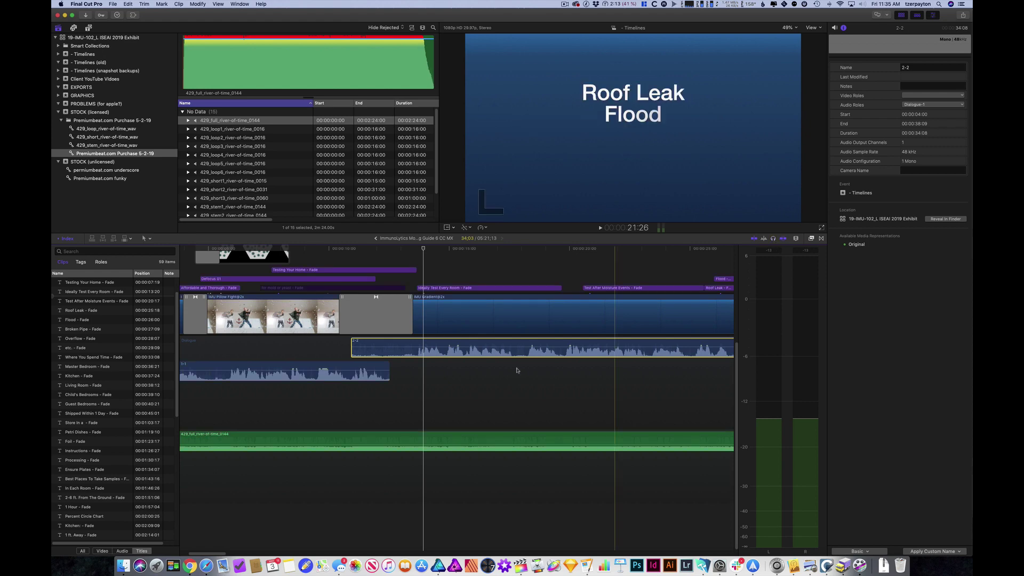
# - Hide the inspector and audio meters to widen the timeline, and focus the Dialogue role
pyautogui.click(505, 394)
pyautogui.press('super+minus')
pyautogui.hscroll(10, 408, 361)
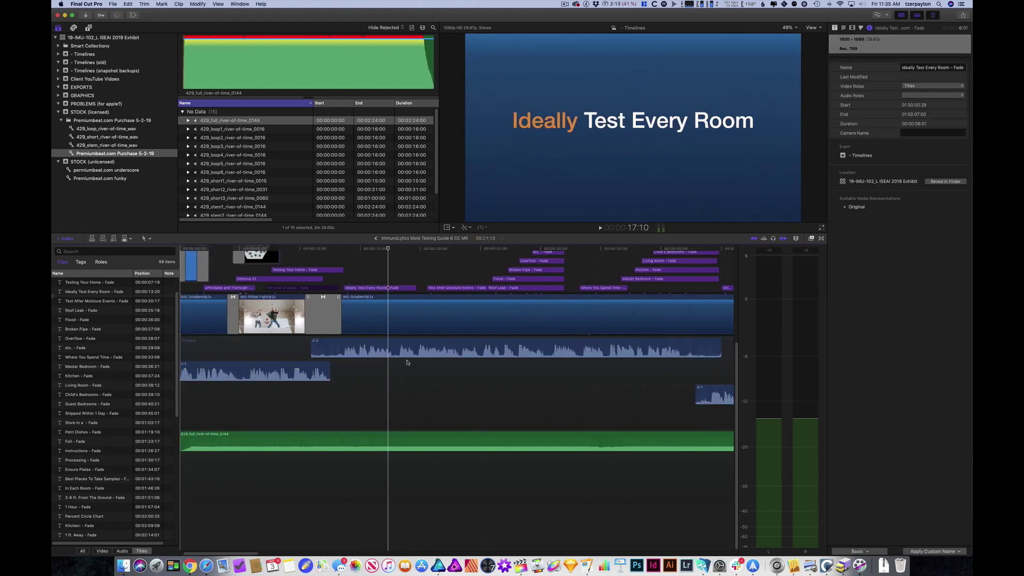
pyautogui.hscroll(-6, 553, 375)
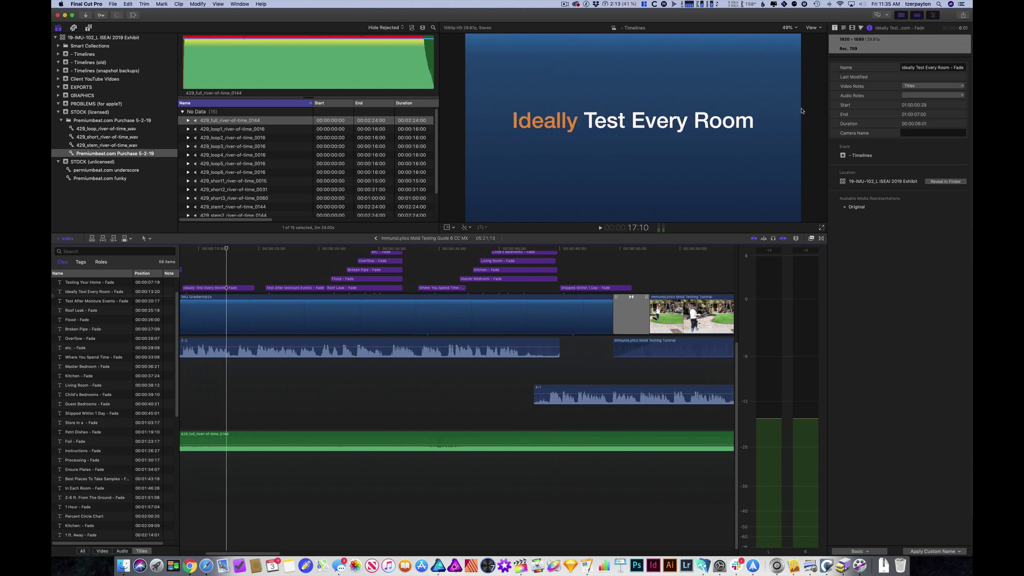
pyautogui.click(937, 16)
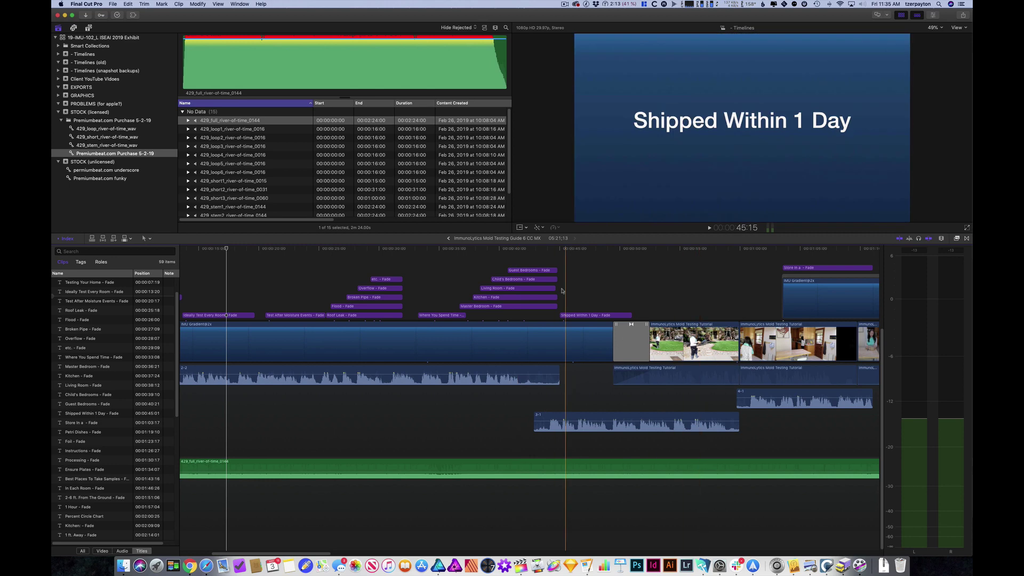
pyautogui.click(771, 230)
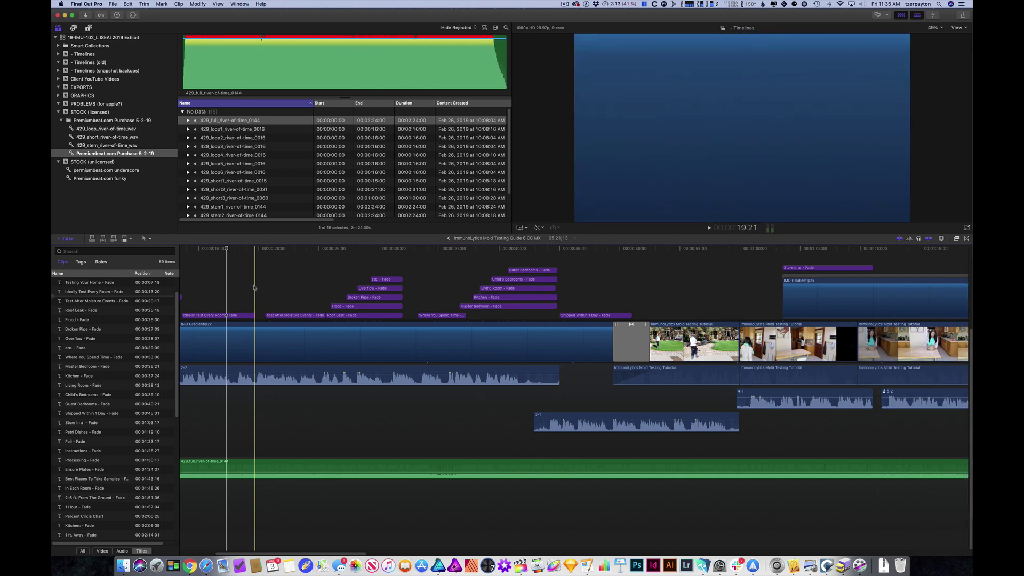
pyautogui.click(100, 262)
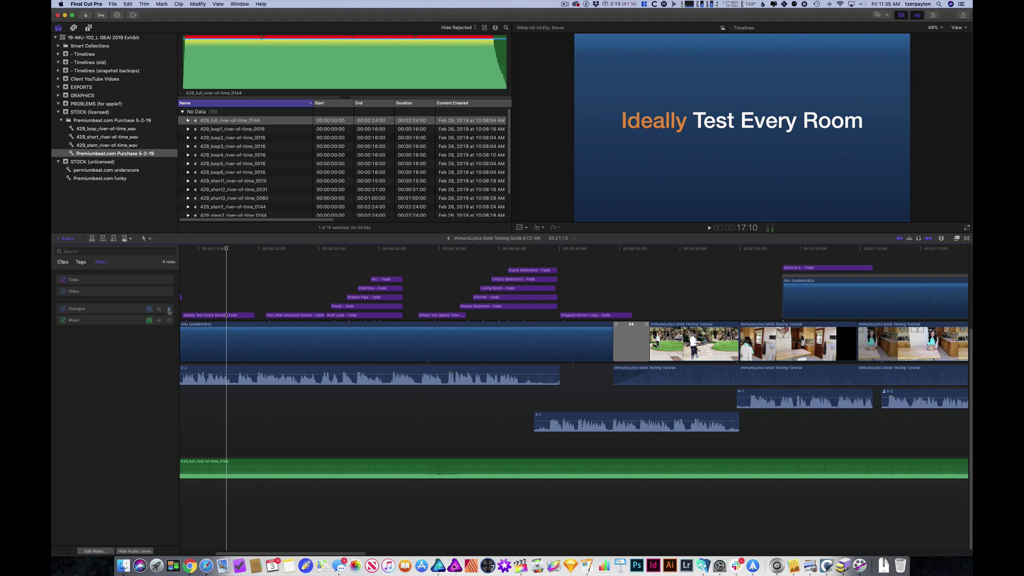
pyautogui.click(169, 310)
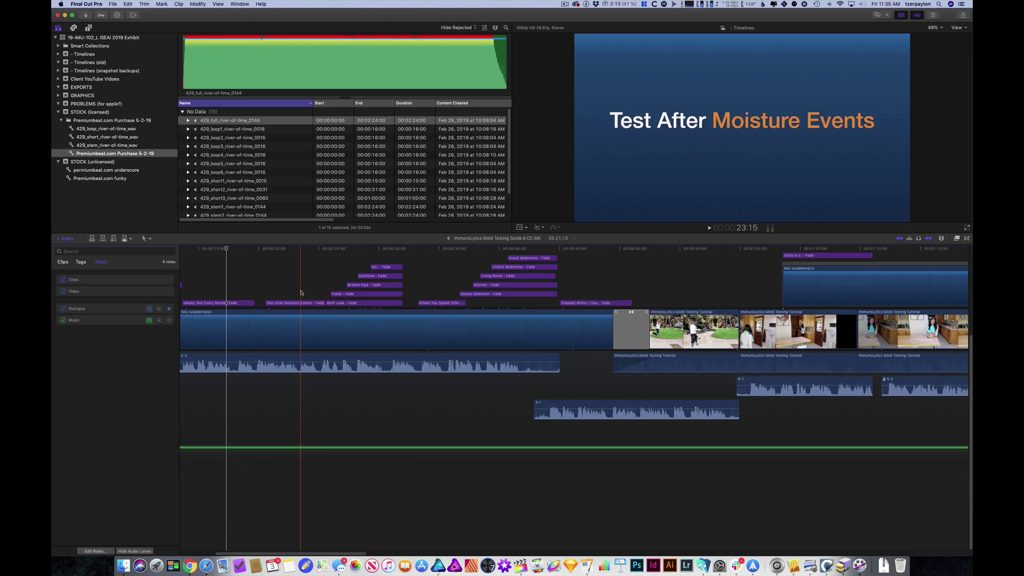
# - Trim the start and end of dialogue clip 2-2 so only the spoken part remains
pyautogui.hscroll(-6, 300, 292)
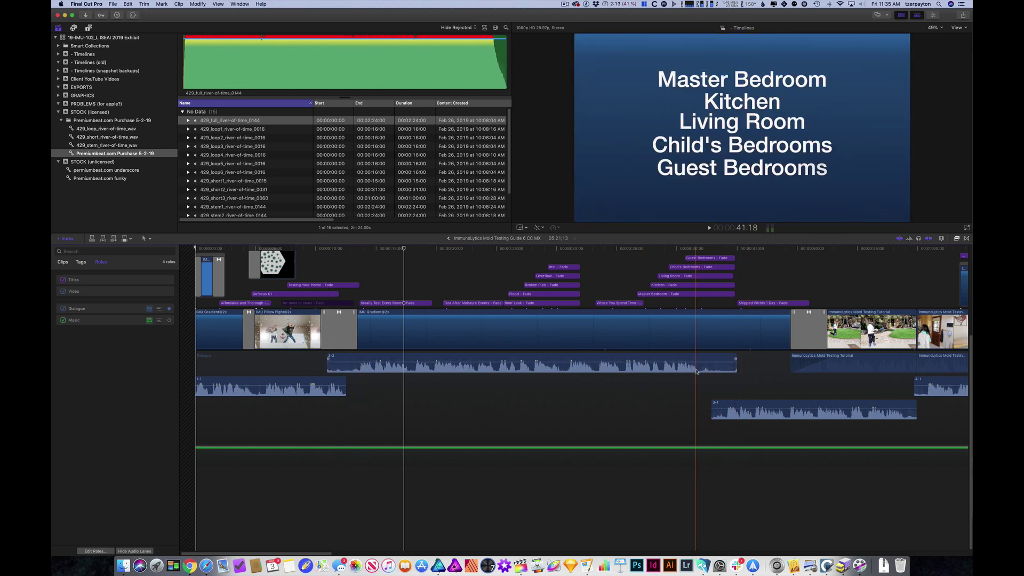
pyautogui.click(358, 368)
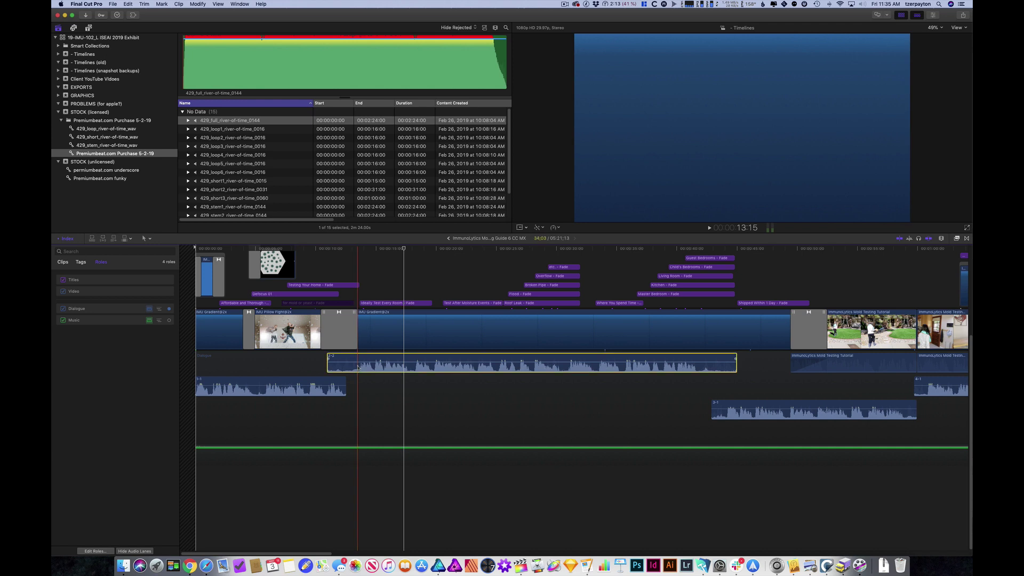
pyautogui.hotkey('alt', '[')
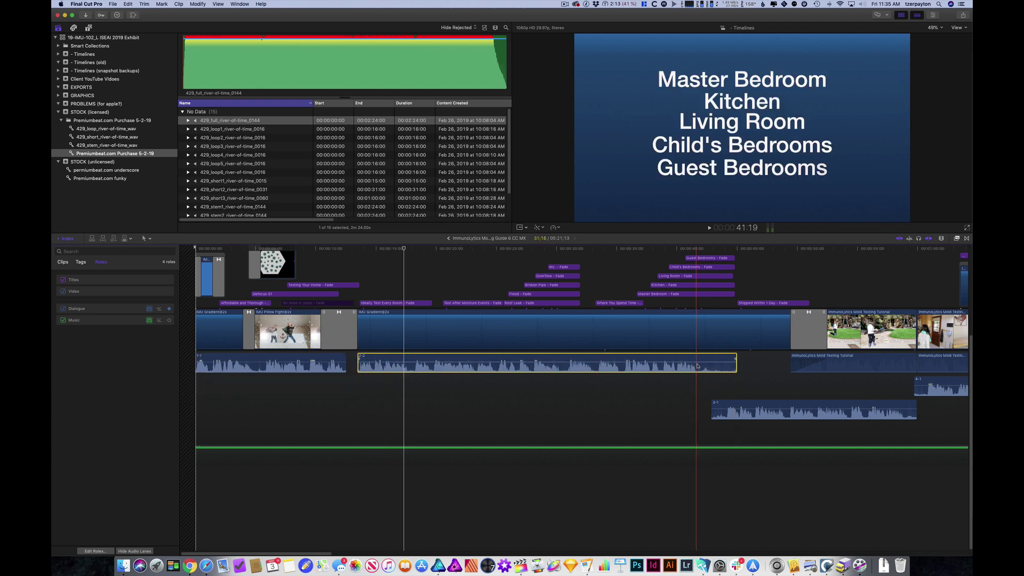
pyautogui.hotkey('alt', ']')
# - Trim the start and end of the third dialogue clip, under the Shipped Within 1 Day title, to its speech
pyautogui.click(727, 412)
pyautogui.hotkey('alt', '[')
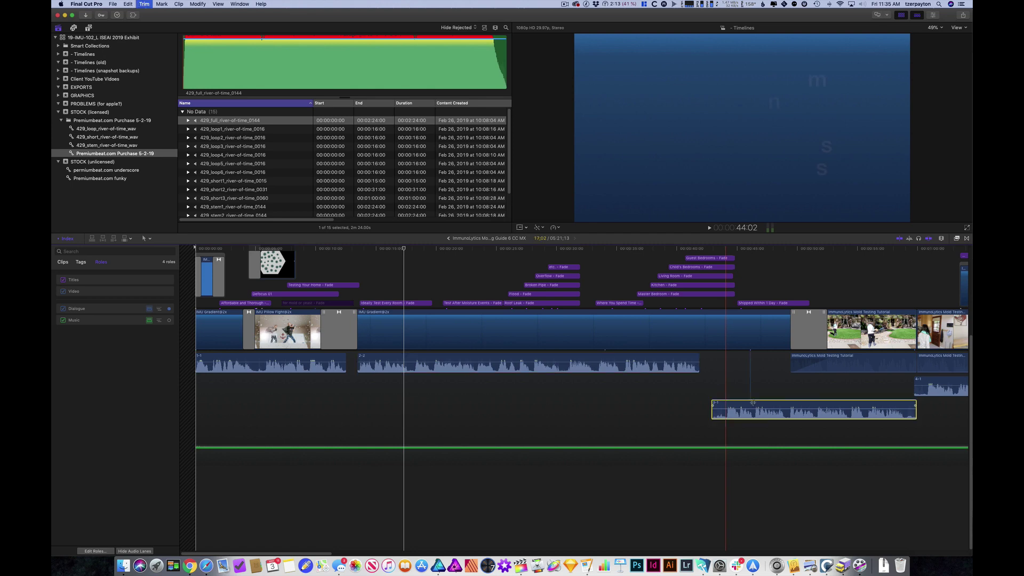
pyautogui.hotkey('alt', ']')
# - Trim the start of the fourth dialogue clip, under the shot of the woman entering the kitchen, to the first words
pyautogui.hscroll(5, 698, 394)
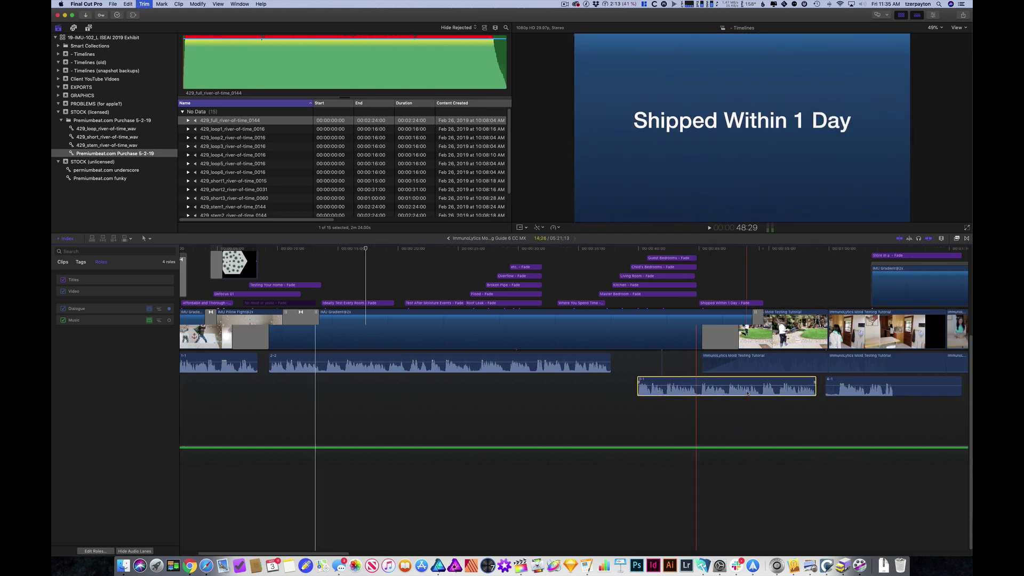
pyautogui.hscroll(1, 765, 386)
pyautogui.click(707, 386)
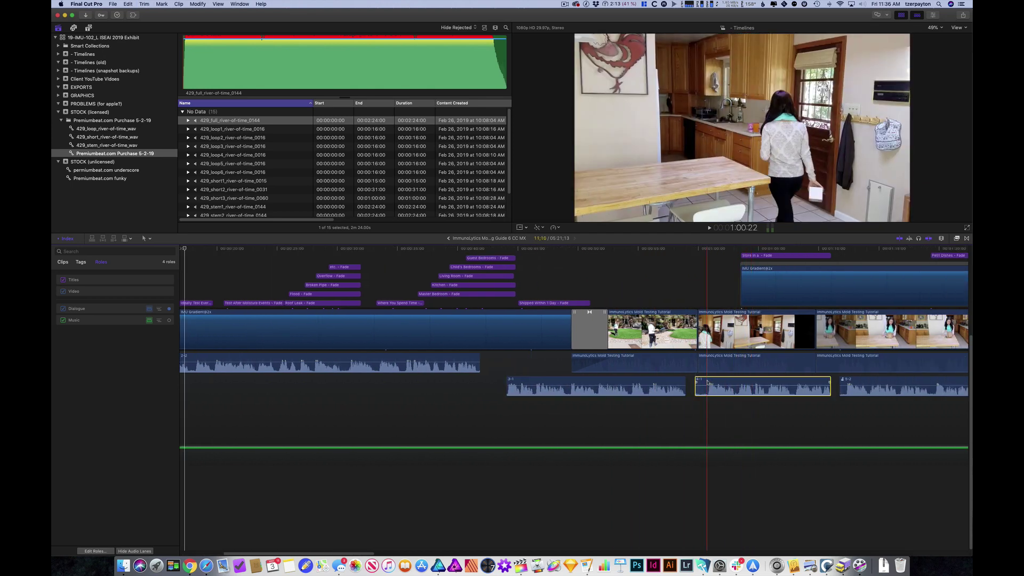
pyautogui.hotkey('alt', '[')
# - Trim the quiet start and end off dialogue clip 5-2 under the Petri Dishes section
pyautogui.hscroll(7, 799, 383)
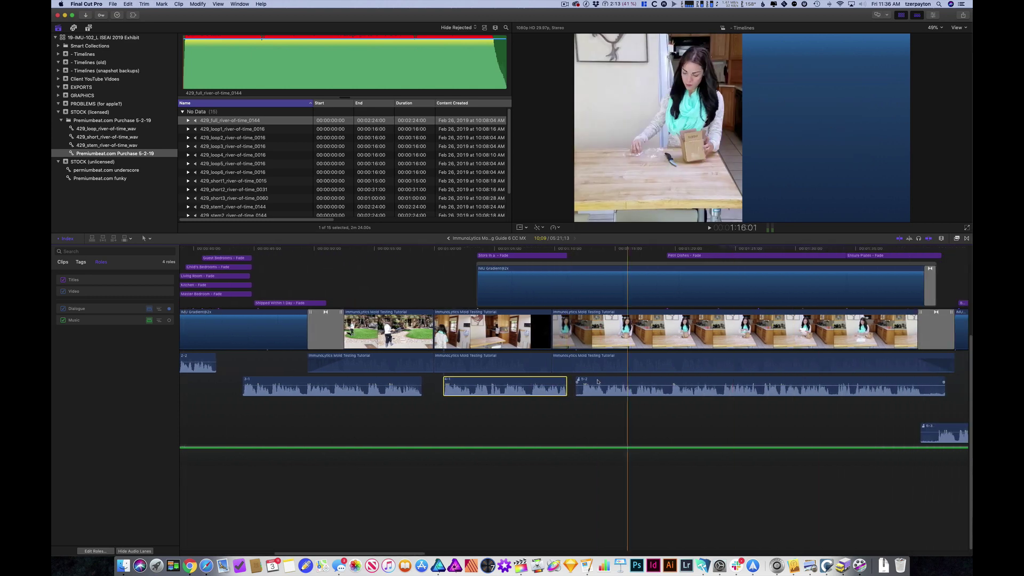
pyautogui.click(579, 379)
pyautogui.hscroll(4, 772, 388)
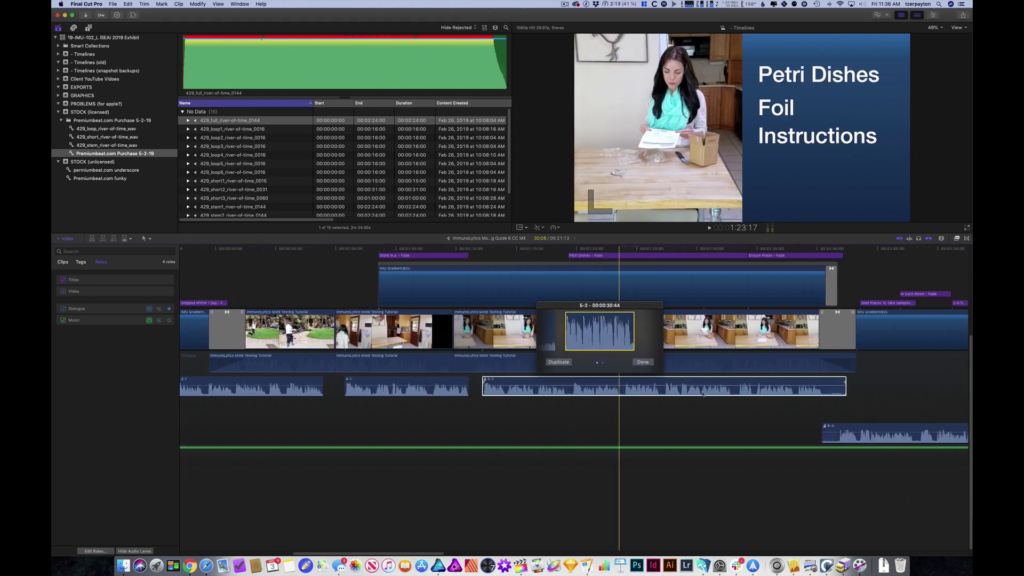
pyautogui.hscroll(3, 770, 394)
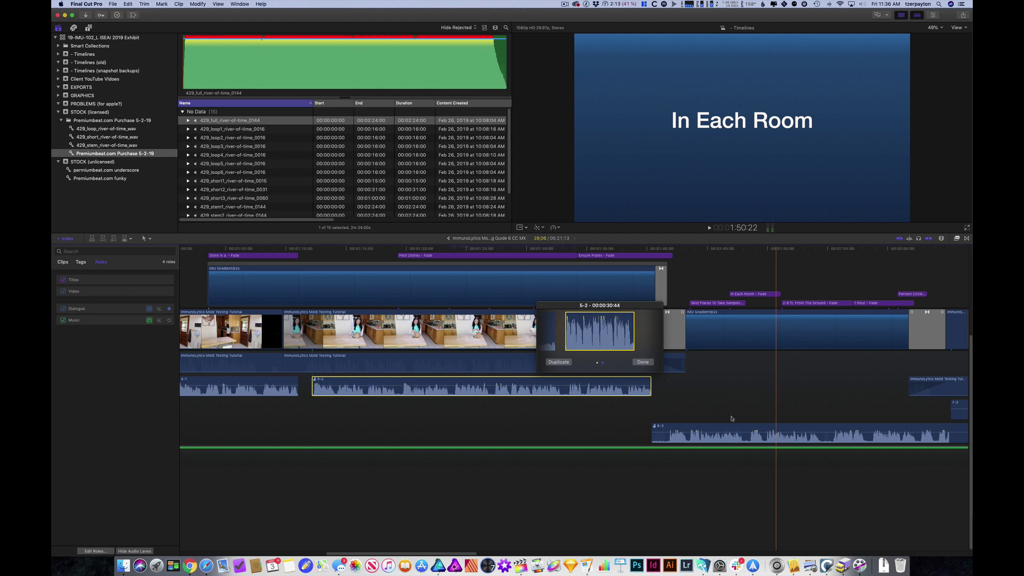
# - Trim the start and end of the dialogue clip under the In Each Room title, keeping the Video role enabled
pyautogui.click(668, 427)
pyautogui.hotkey('alt', '[')
pyautogui.hscroll(6, 761, 428)
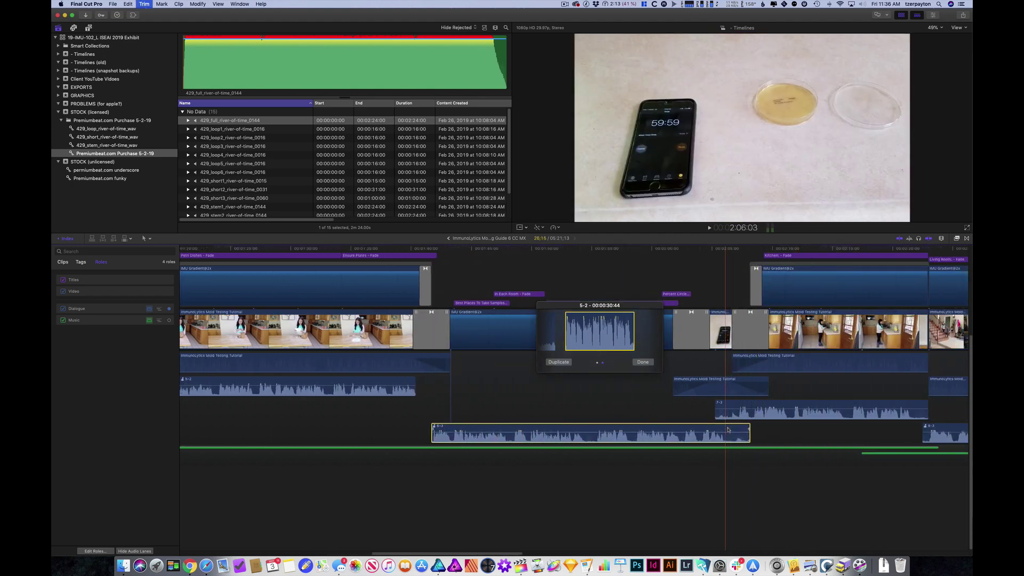
pyautogui.hotkey('alt', ']')
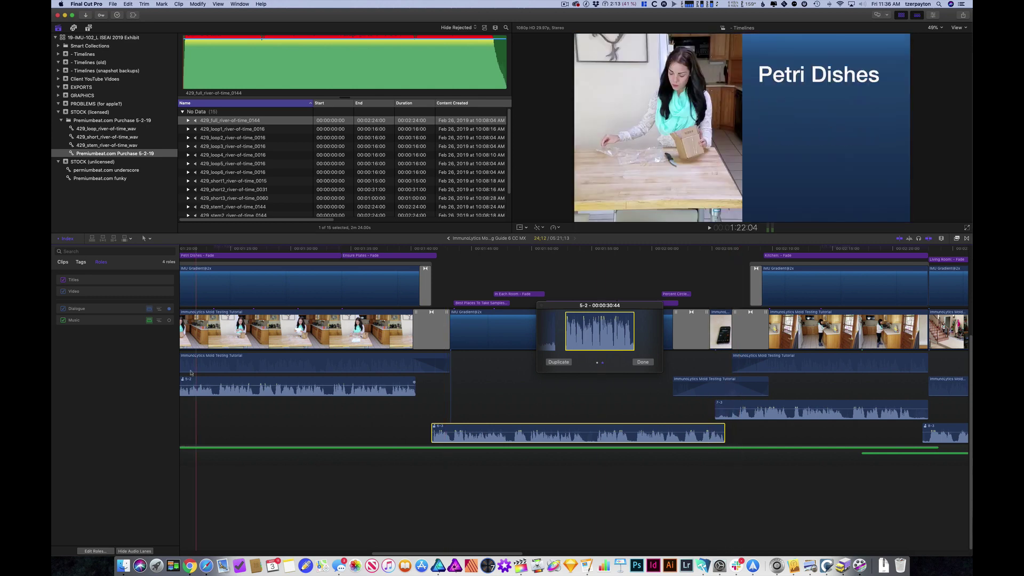
pyautogui.click(63, 291)
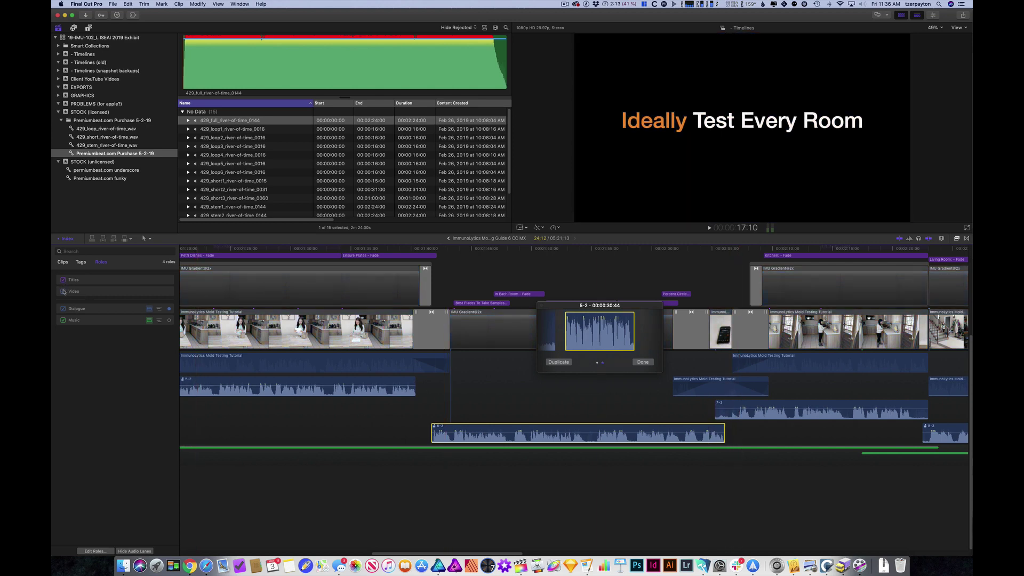
pyautogui.click(63, 291)
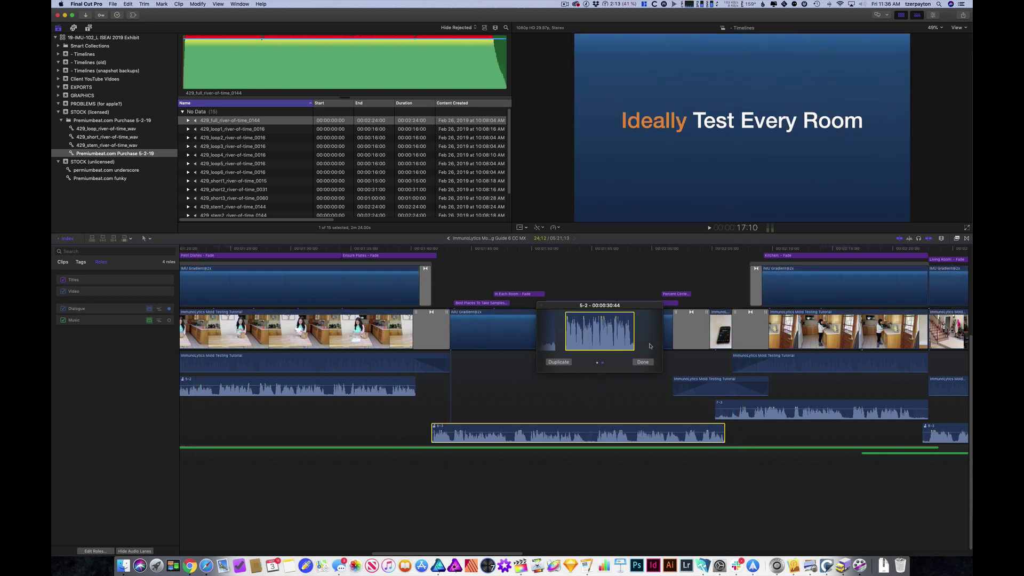
pyautogui.hscroll(5, 651, 363)
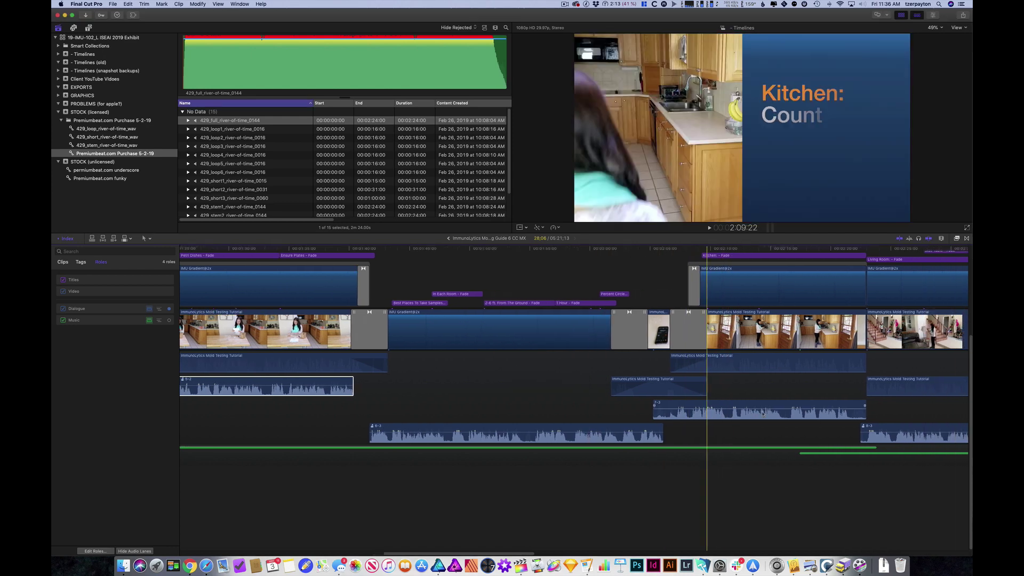
pyautogui.press('space')
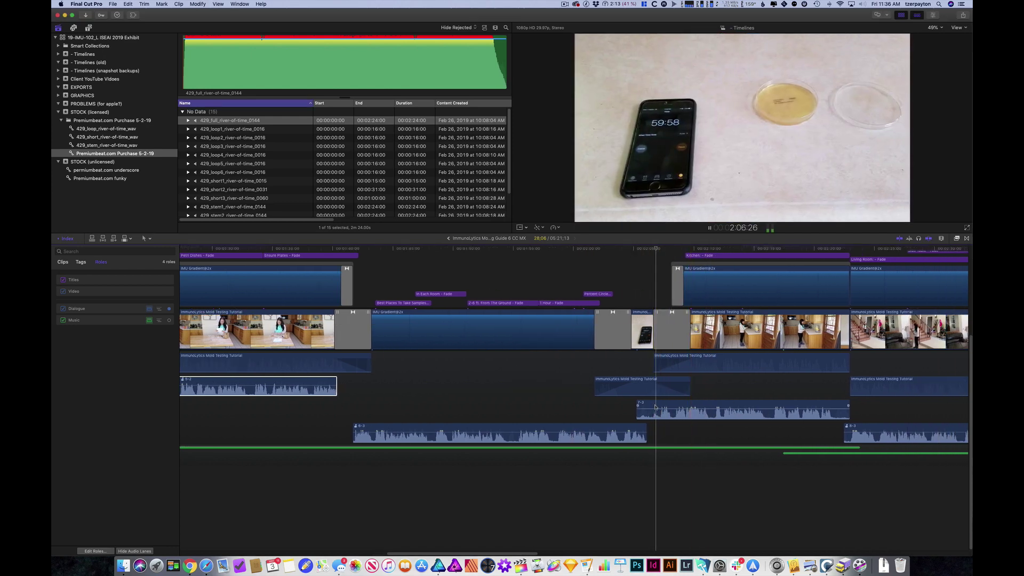
pyautogui.click(662, 407)
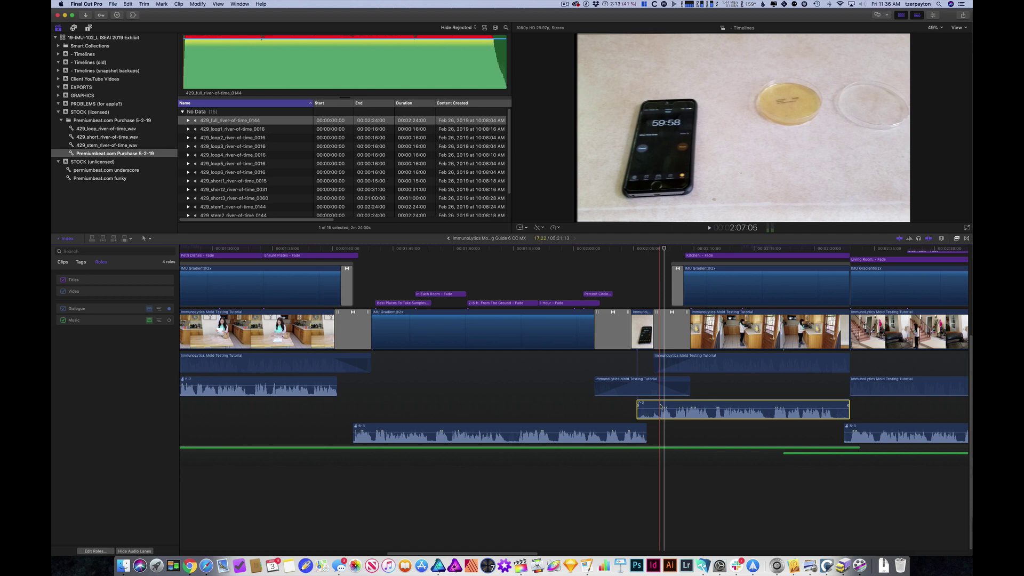
pyautogui.press('super+bracketleft')
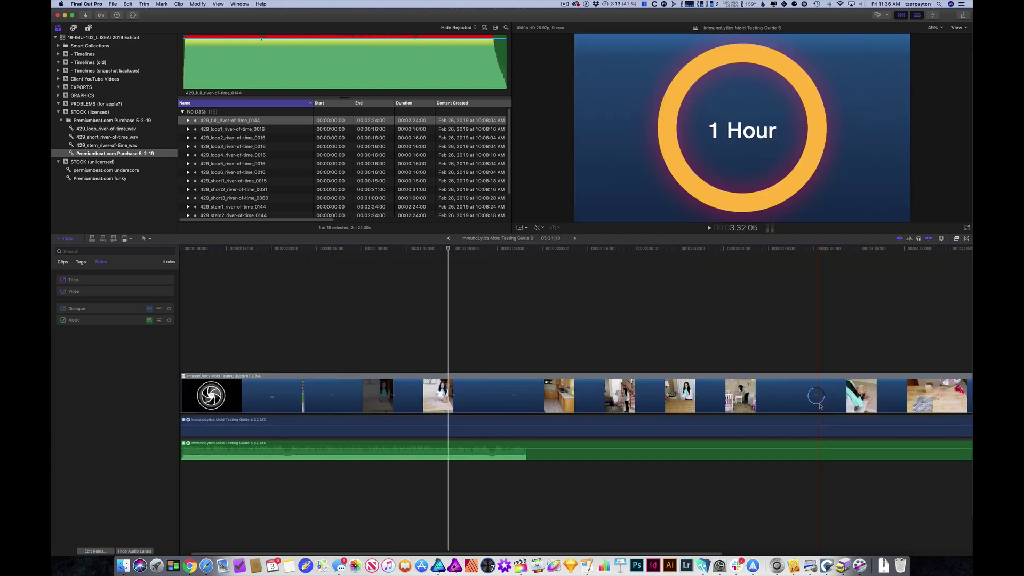
pyautogui.doubleClick(819, 405)
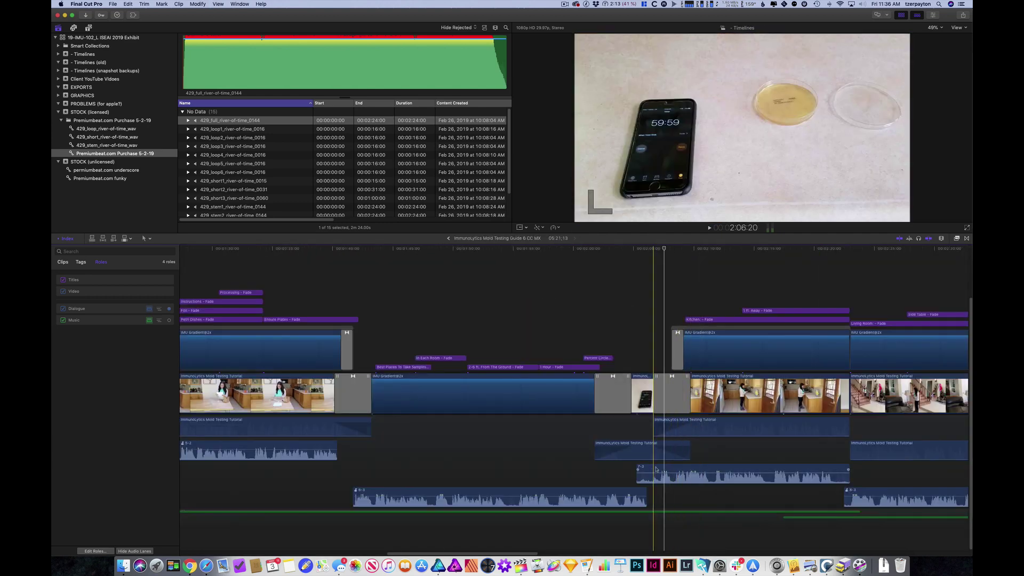
# - Trim the start and end of the dialogue clip under the Kitchen title to its spoken part
pyautogui.click(657, 470)
pyautogui.press('space')
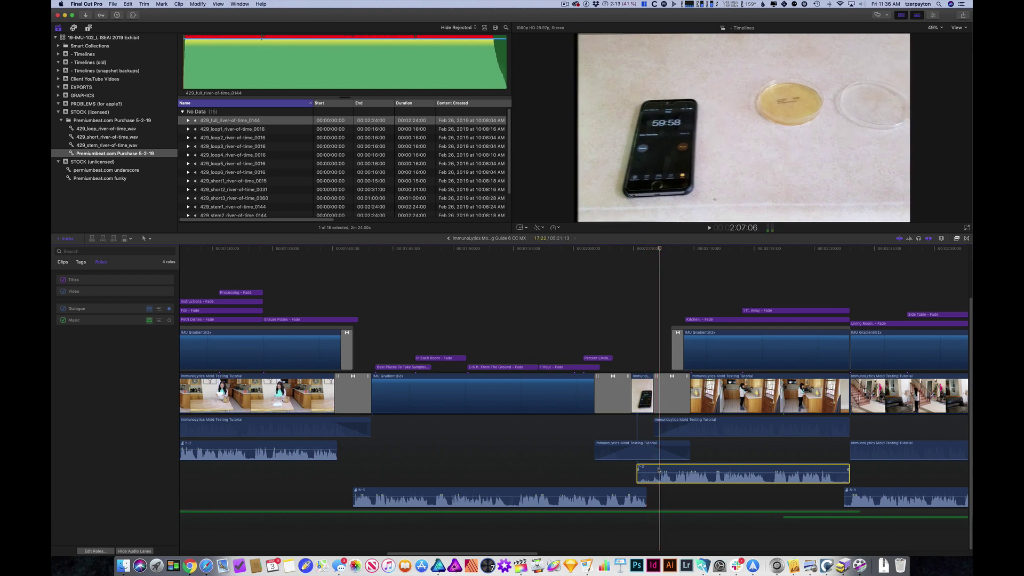
pyautogui.hotkey('alt', '[')
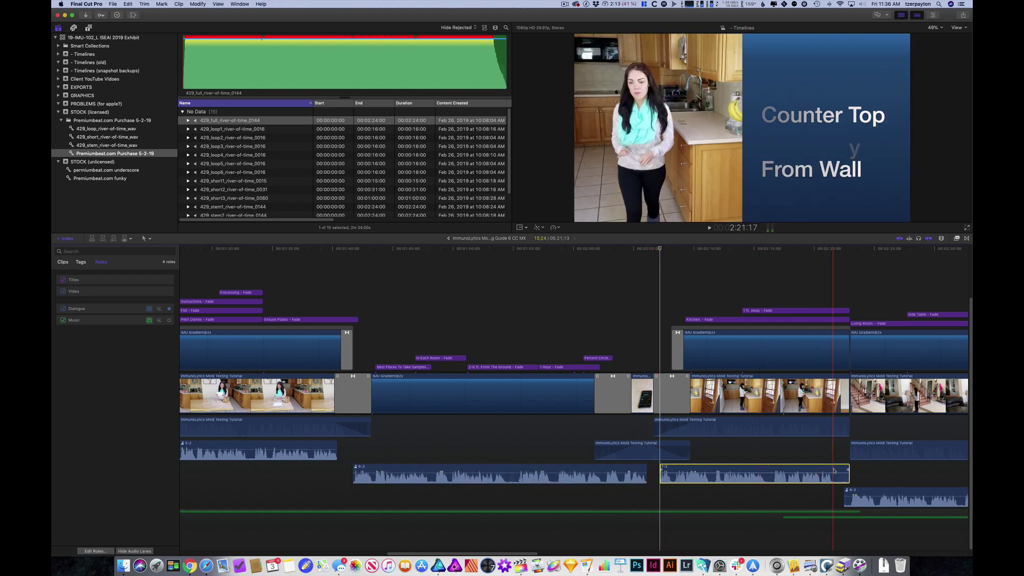
pyautogui.hscroll(8, 773, 480)
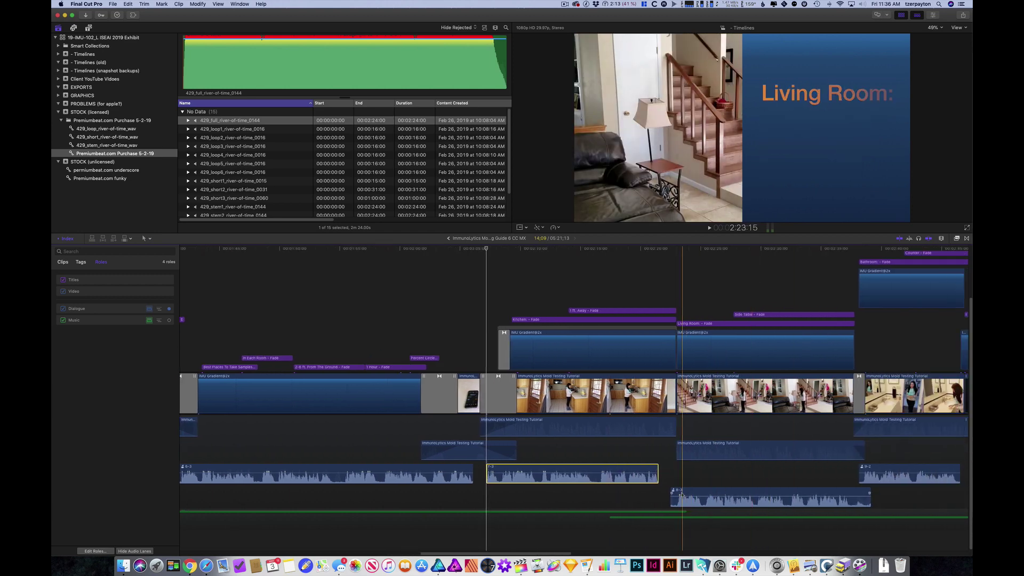
# - Trim both ends of the dialogue clip under the Living Room title and the end of the one under the Bedroom title
pyautogui.click(676, 495)
pyautogui.hotkey('alt', '[')
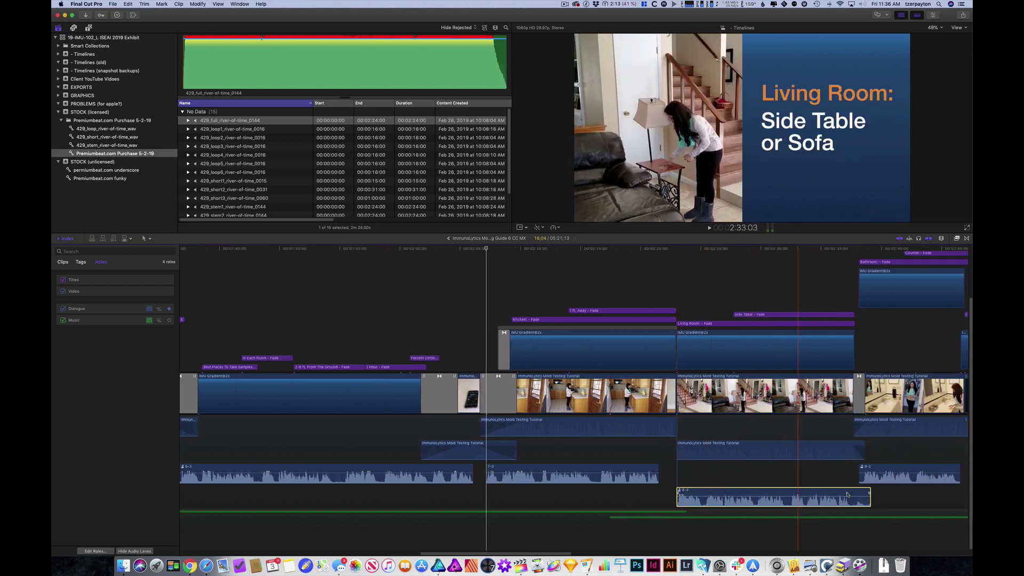
pyautogui.hotkey('alt', ']')
pyautogui.hscroll(12, 843, 485)
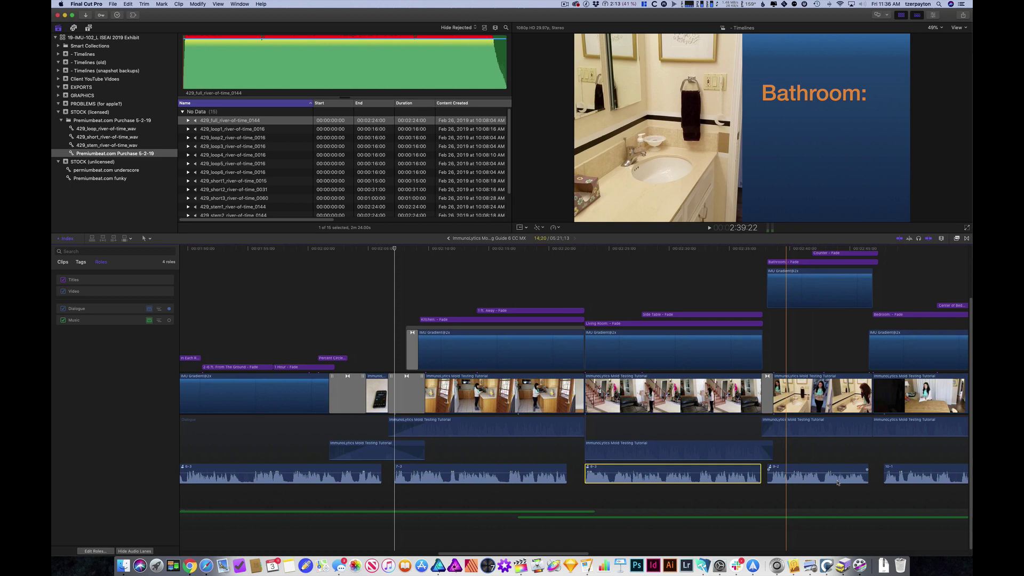
pyautogui.hscroll(5, 829, 478)
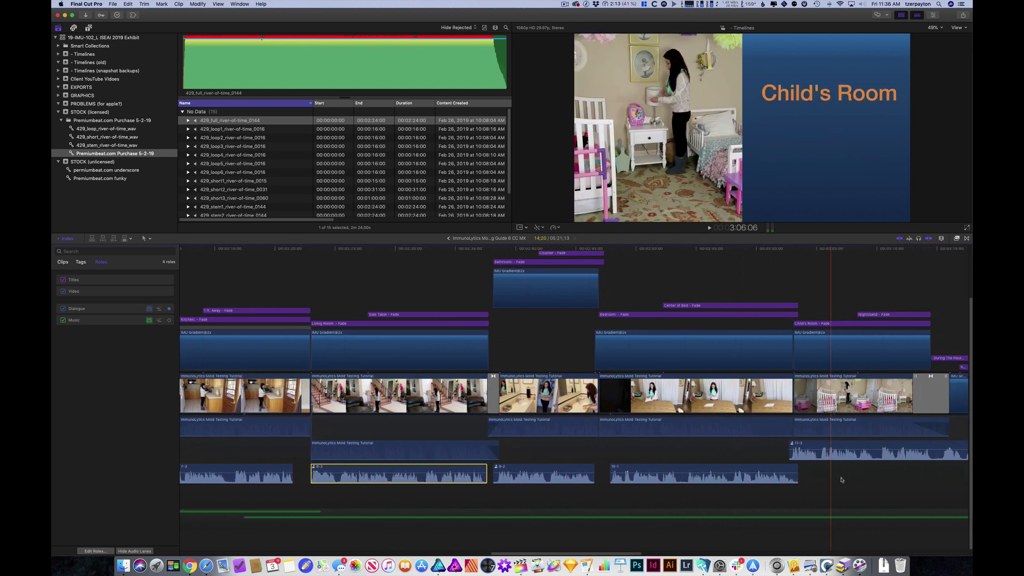
pyautogui.click(792, 469)
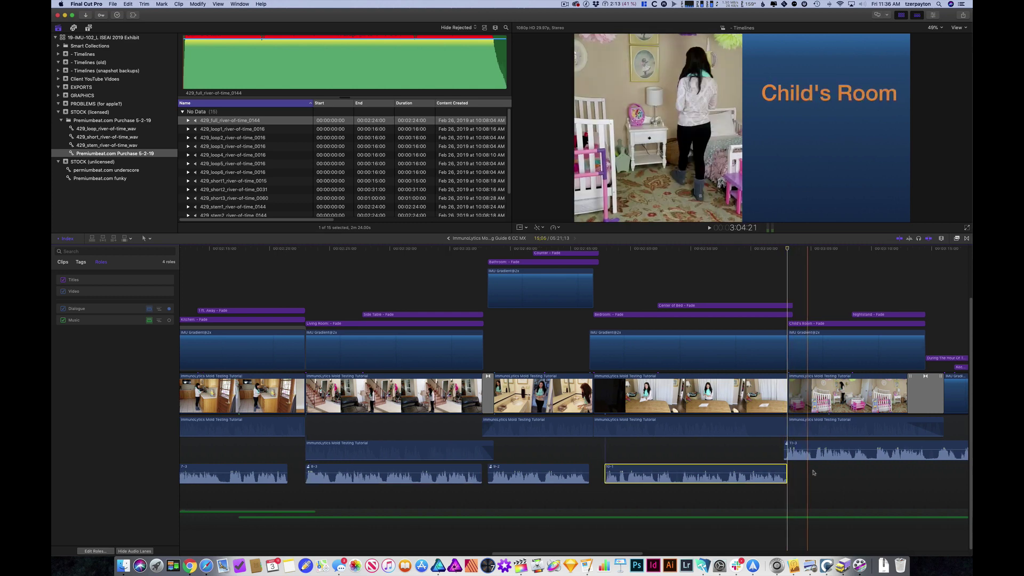
# - Trim the end of the long dialogue clip that starts under the Child's Room title, and switch skimming off and back on
pyautogui.hscroll(10, 811, 469)
pyautogui.click(829, 456)
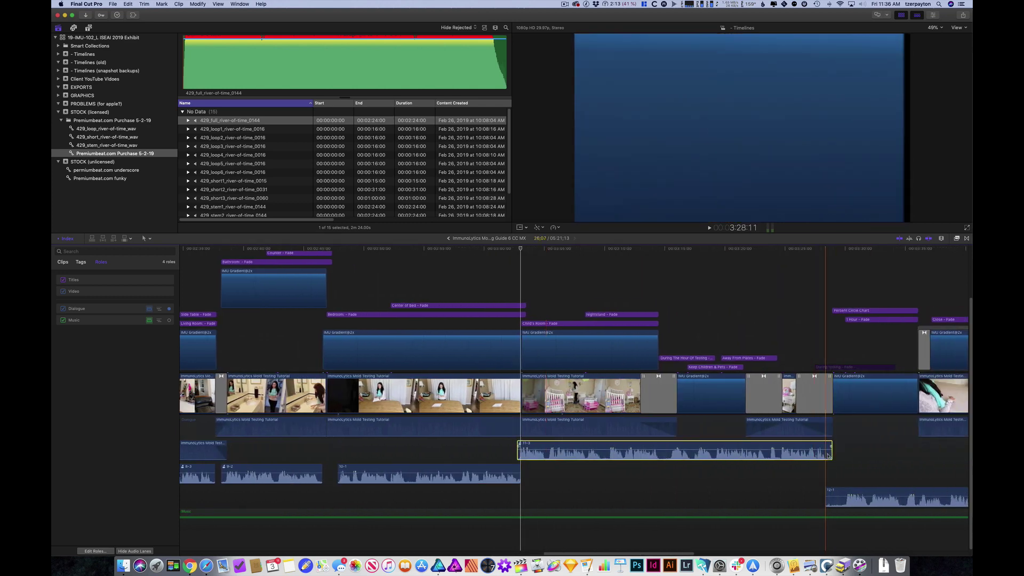
pyautogui.hscroll(10, 810, 458)
pyautogui.hscroll(2, 778, 460)
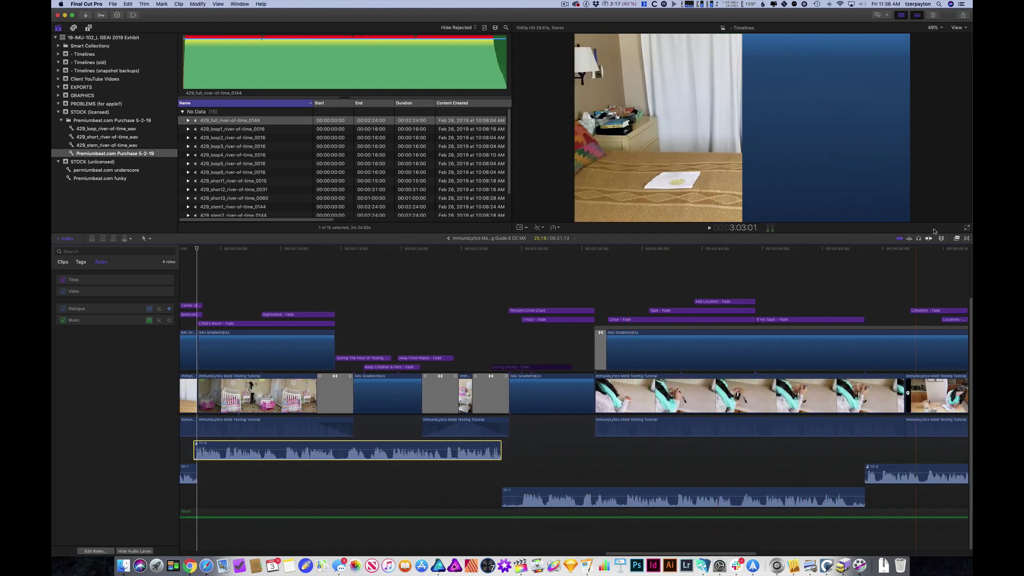
pyautogui.click(900, 240)
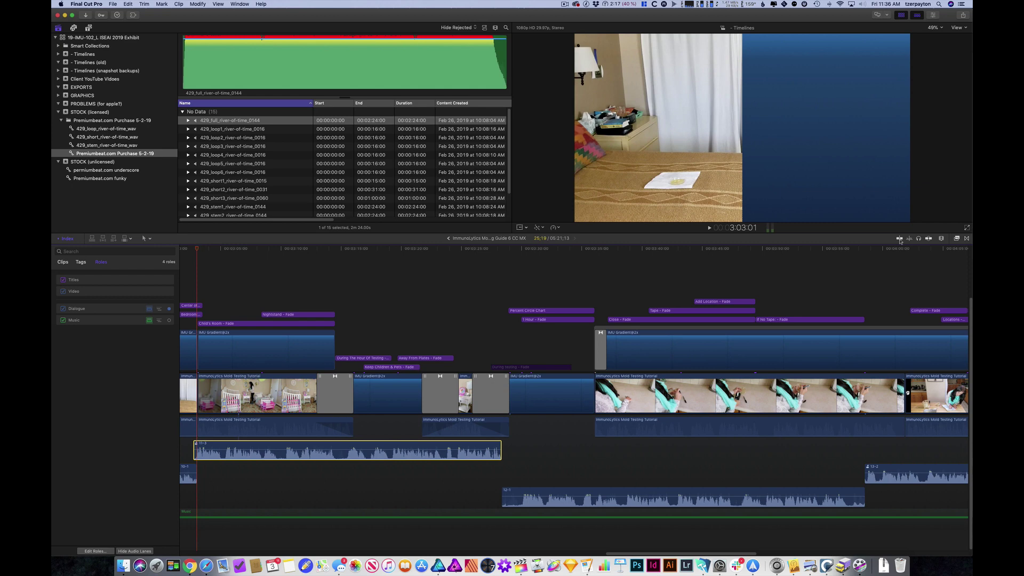
pyautogui.click(900, 239)
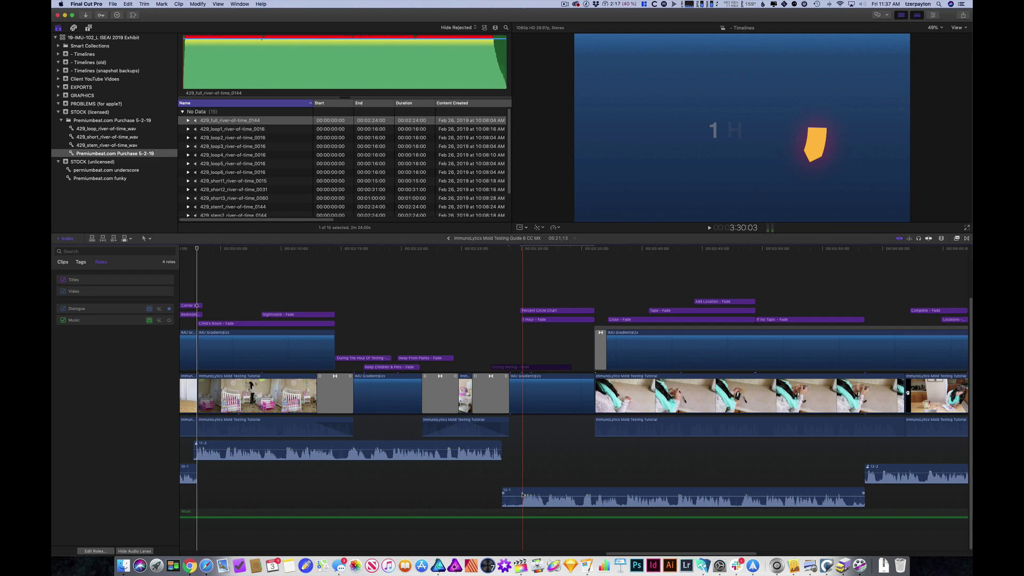
# - Trim the start and end of the dialogue clip running from the 1 Hour title to the If No Tape title
pyautogui.click(520, 495)
pyautogui.hotkey('alt', '[')
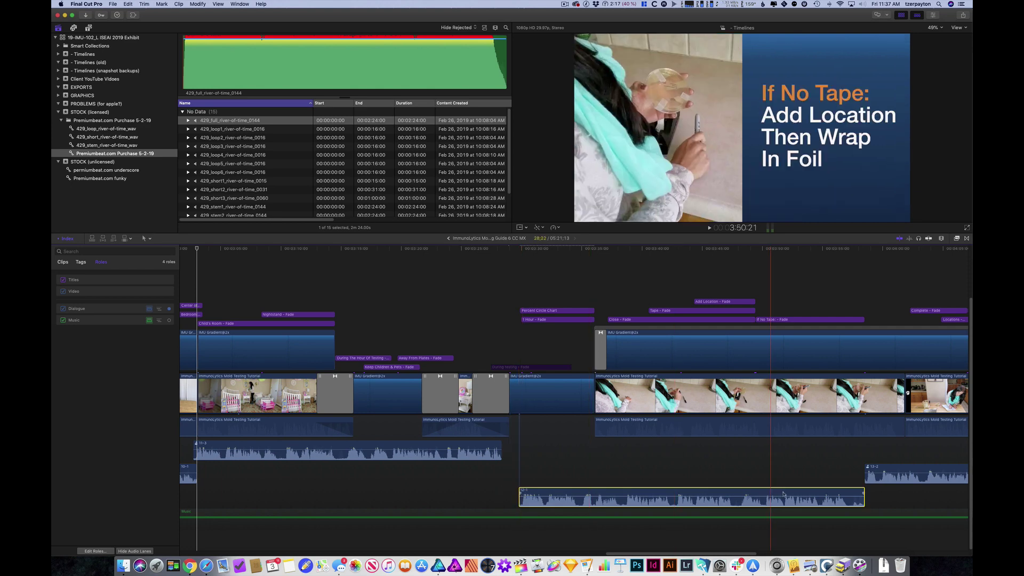
pyautogui.hotkey('alt', ']')
pyautogui.hscroll(15, 757, 480)
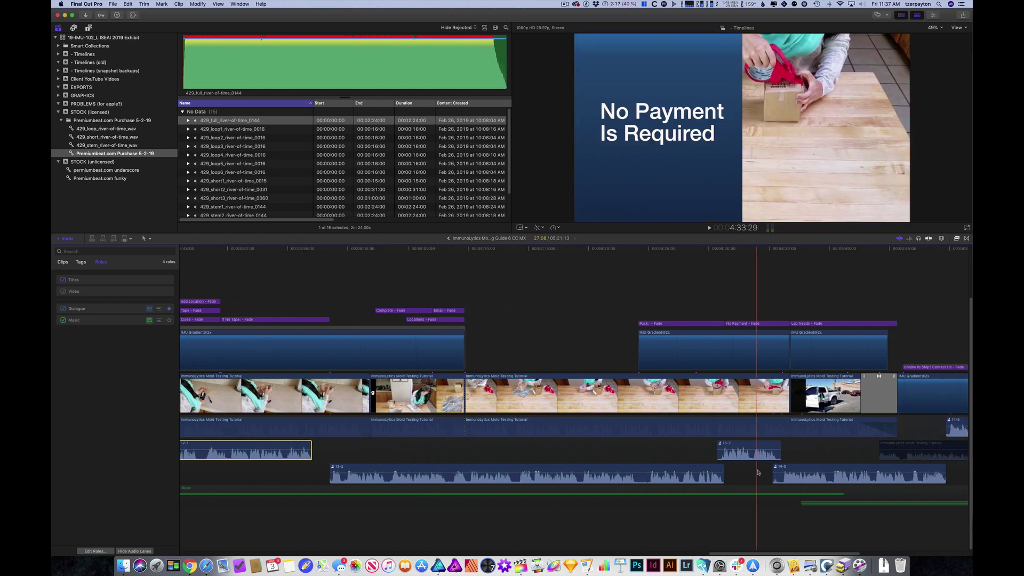
# - Trim the start of the dialogue clip under the Lab Needs title to its first words
pyautogui.hscroll(5, 709, 475)
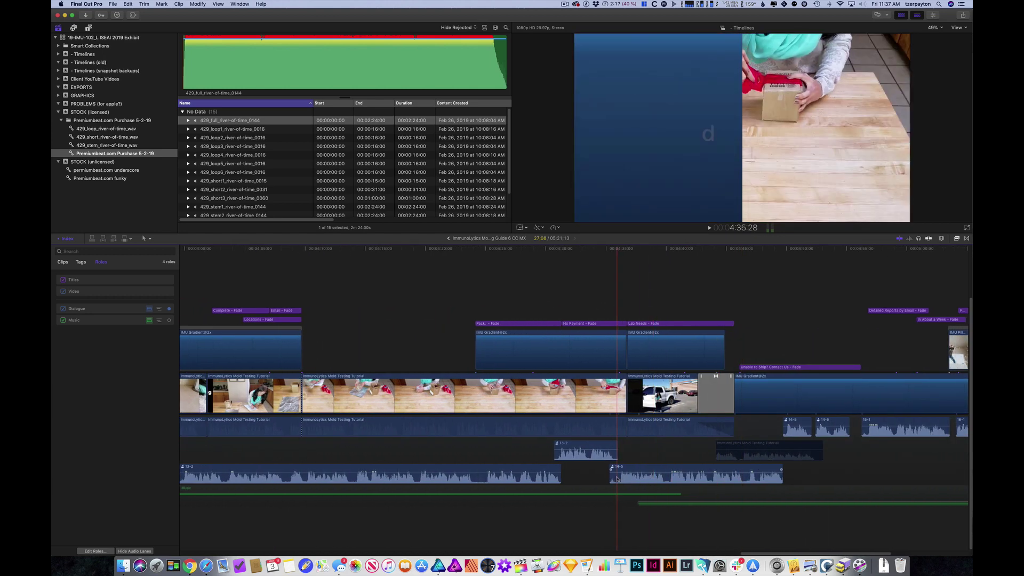
pyautogui.click(617, 479)
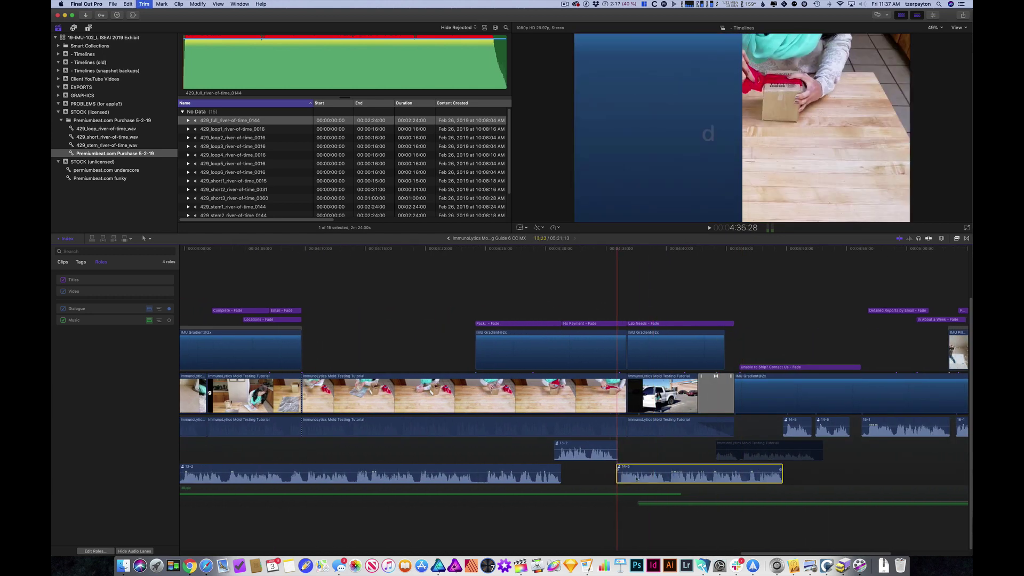
pyautogui.hscroll(5, 784, 474)
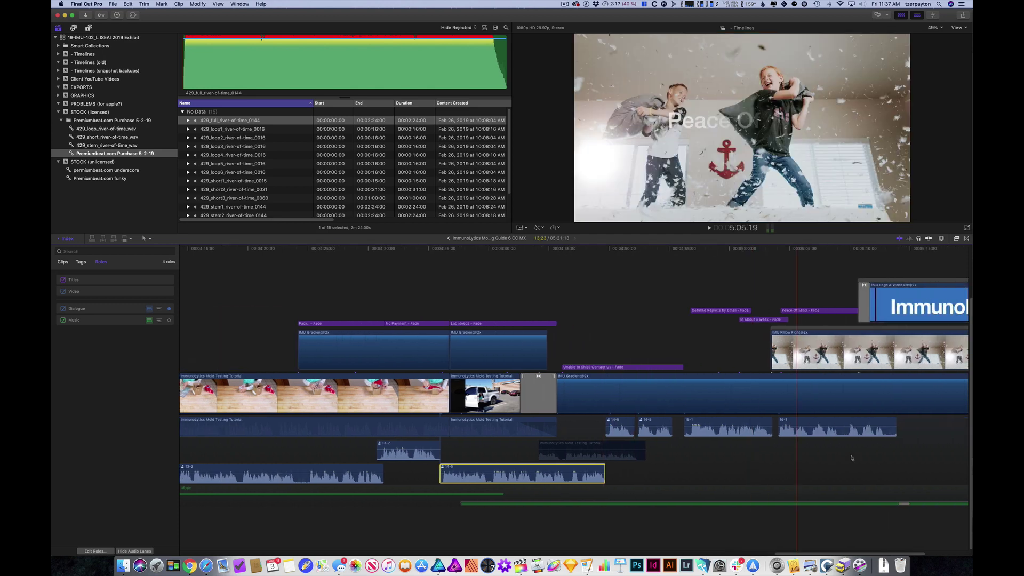
pyautogui.click(886, 429)
pyautogui.hotkey('alt', '[')
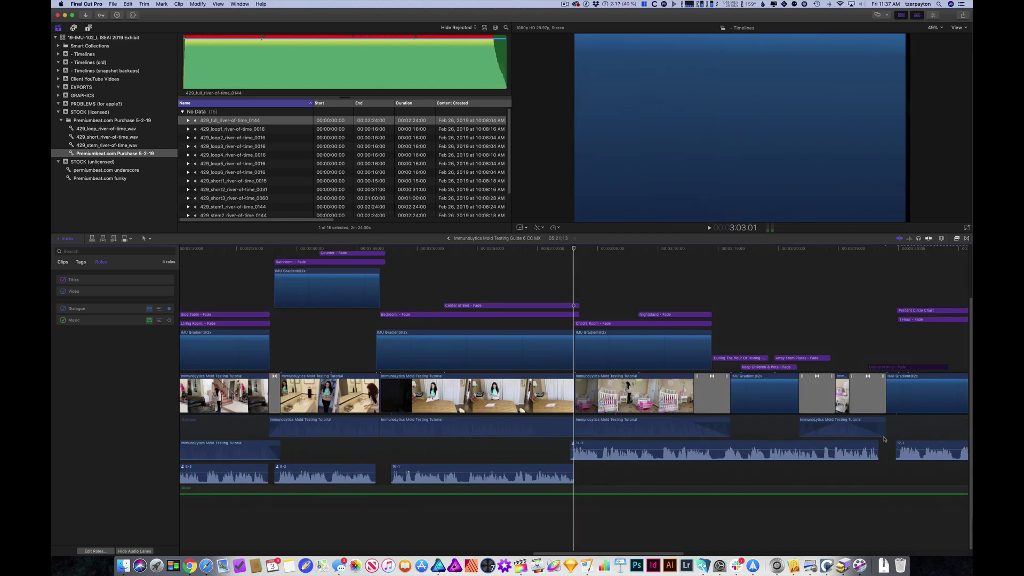
pyautogui.click(841, 449)
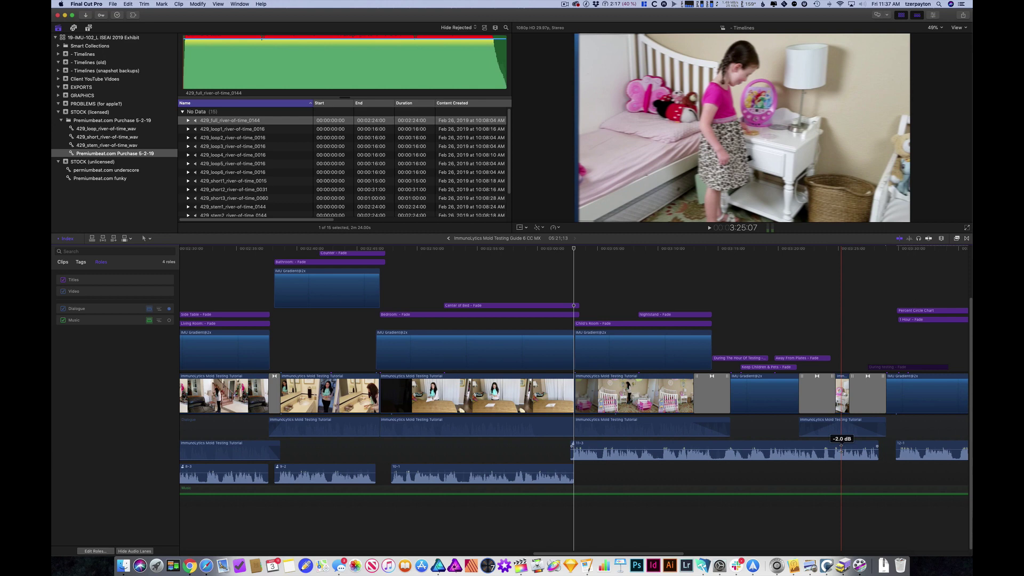
pyautogui.hscroll(20, 839, 449)
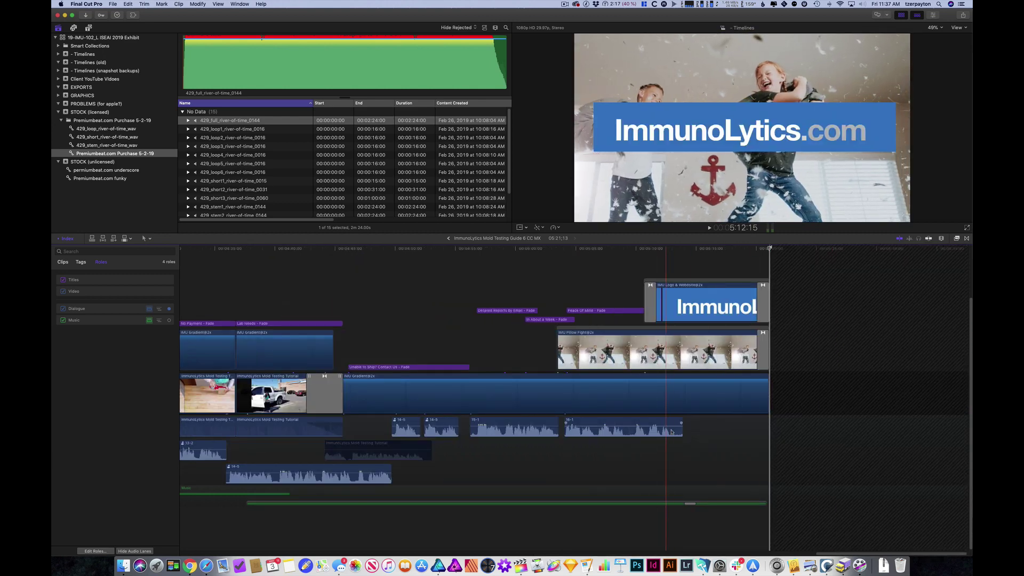
# - Trim the end of the last dialogue clip under the ImmunoLytics logo and the start of the one under the Detailed Reports title
pyautogui.click(671, 432)
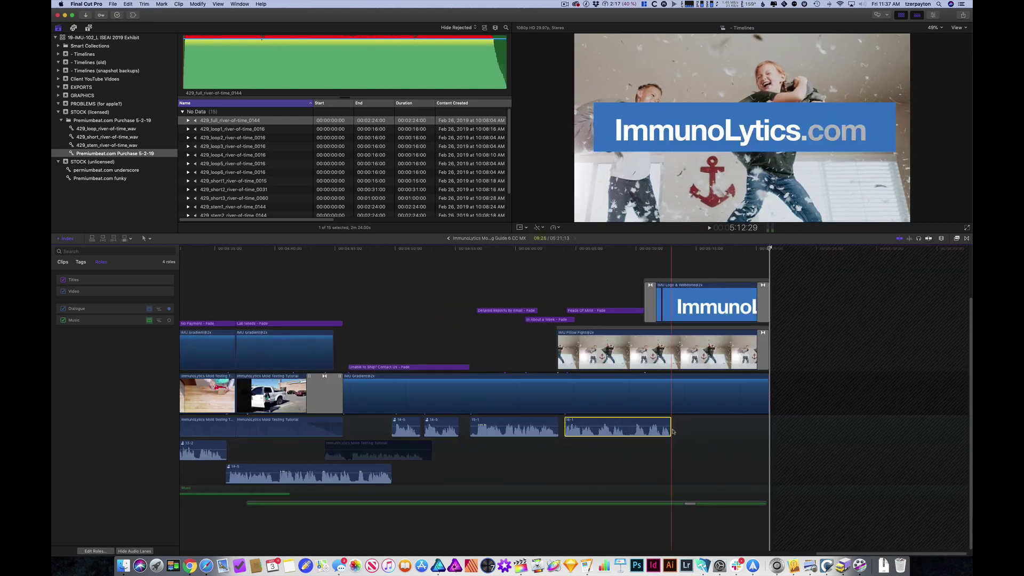
pyautogui.click(673, 457)
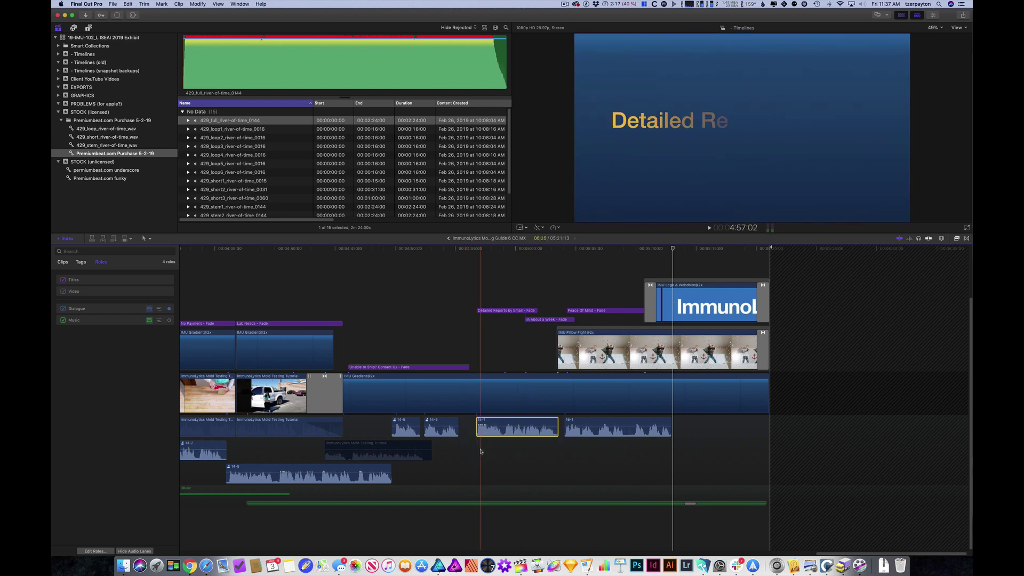
# - Hide the audio lanes in the timeline
pyautogui.hscroll(-10, 478, 440)
pyautogui.hscroll(-12, 480, 451)
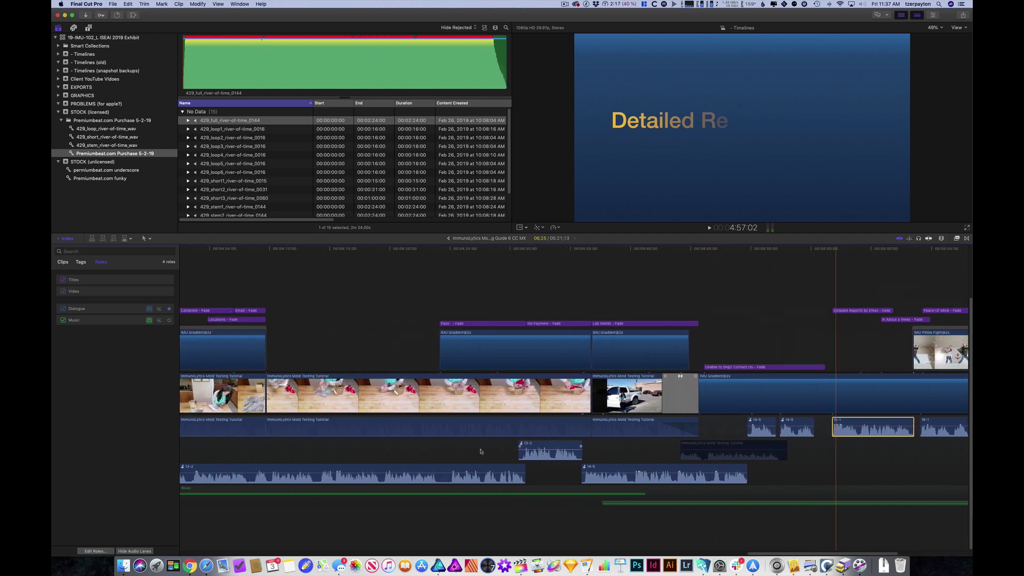
pyautogui.hscroll(-20, 481, 451)
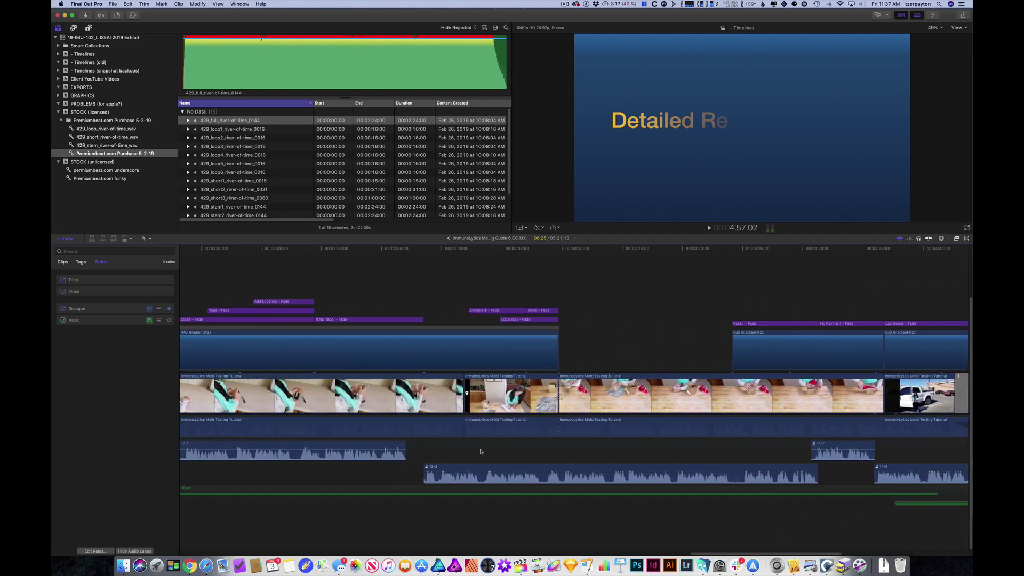
pyautogui.hscroll(-20, 481, 452)
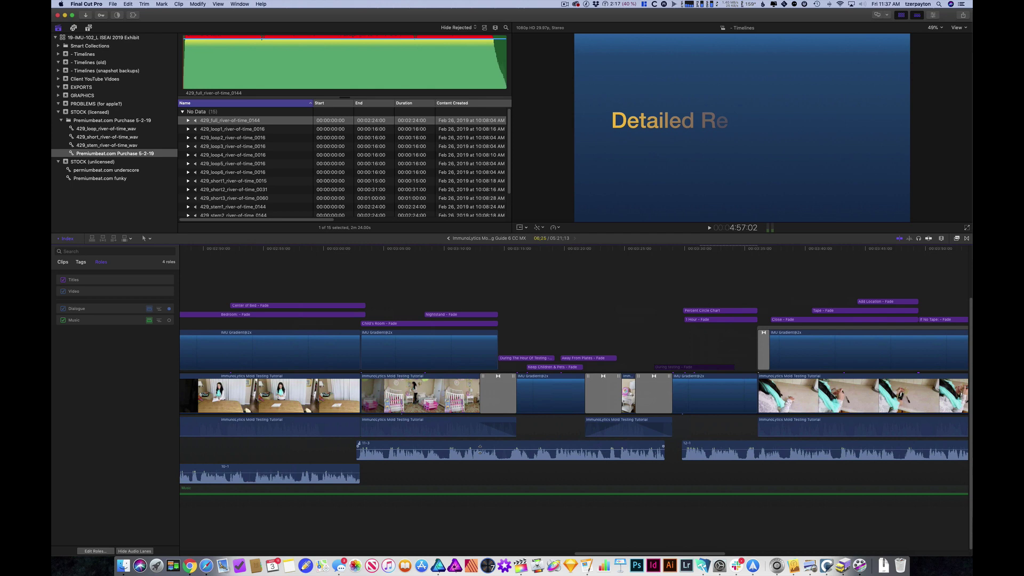
pyautogui.hscroll(-20, 481, 451)
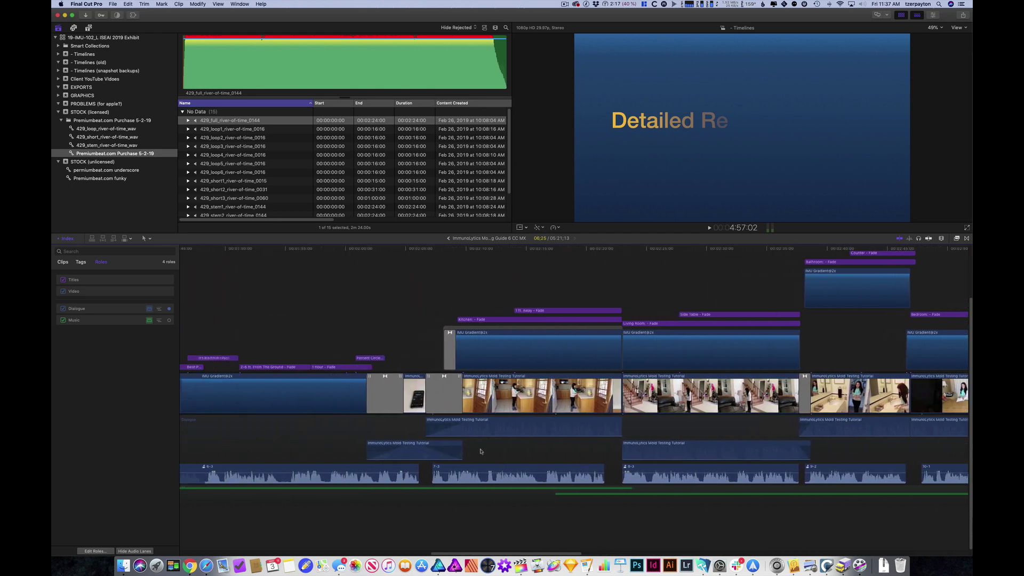
pyautogui.hscroll(-20, 481, 451)
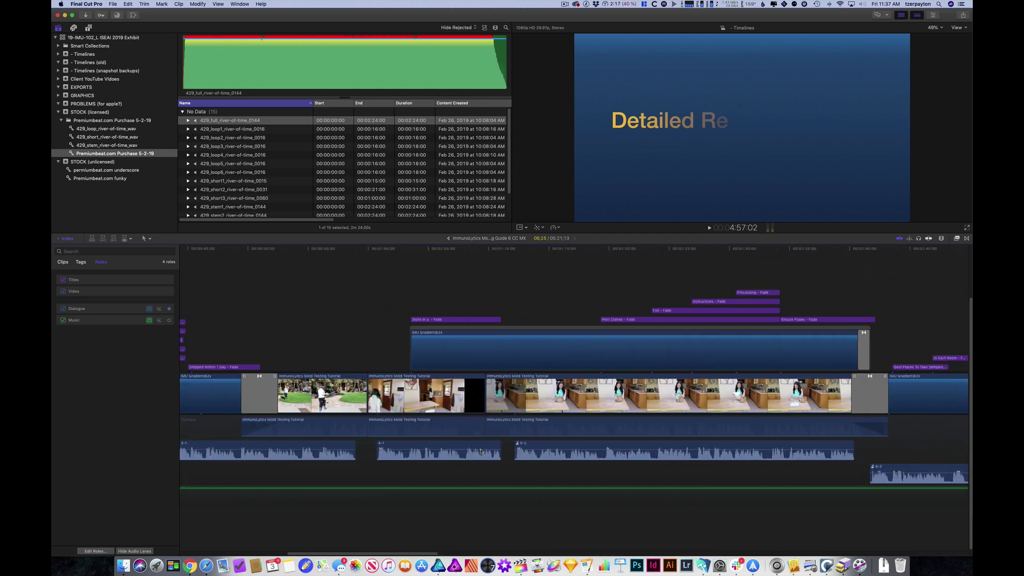
pyautogui.hscroll(-8, 480, 452)
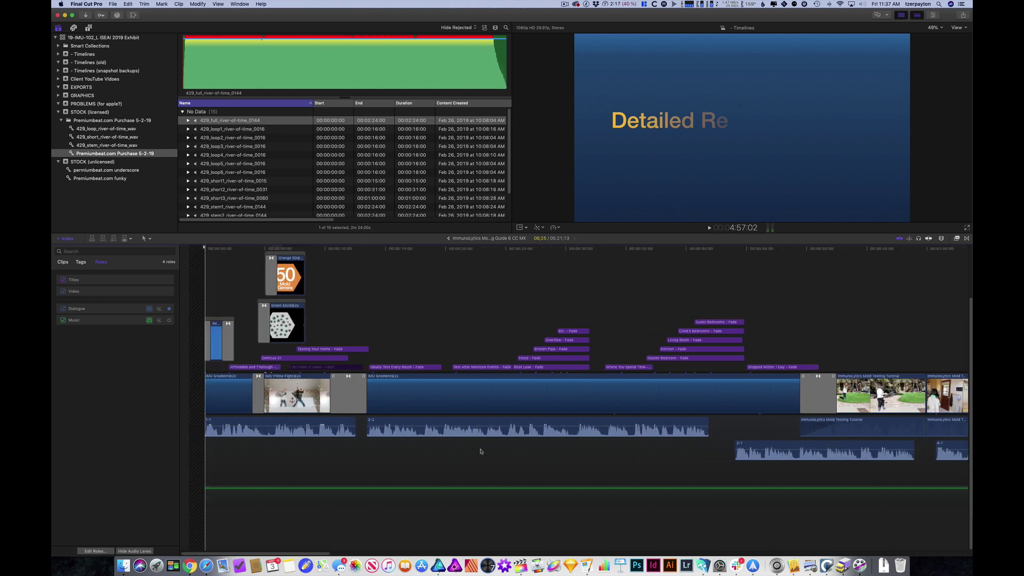
pyautogui.click(134, 552)
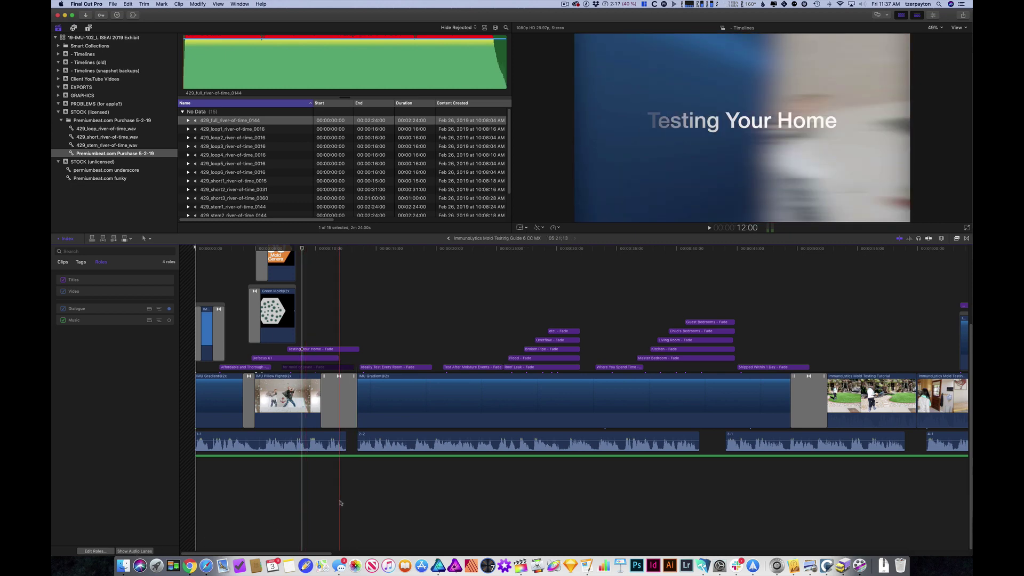
# - Select all dialogue clips across the whole timeline, leaving the music clips out of the selection
pyautogui.press('super+minus')
pyautogui.press('super+minus')
pyautogui.press('super+minus')
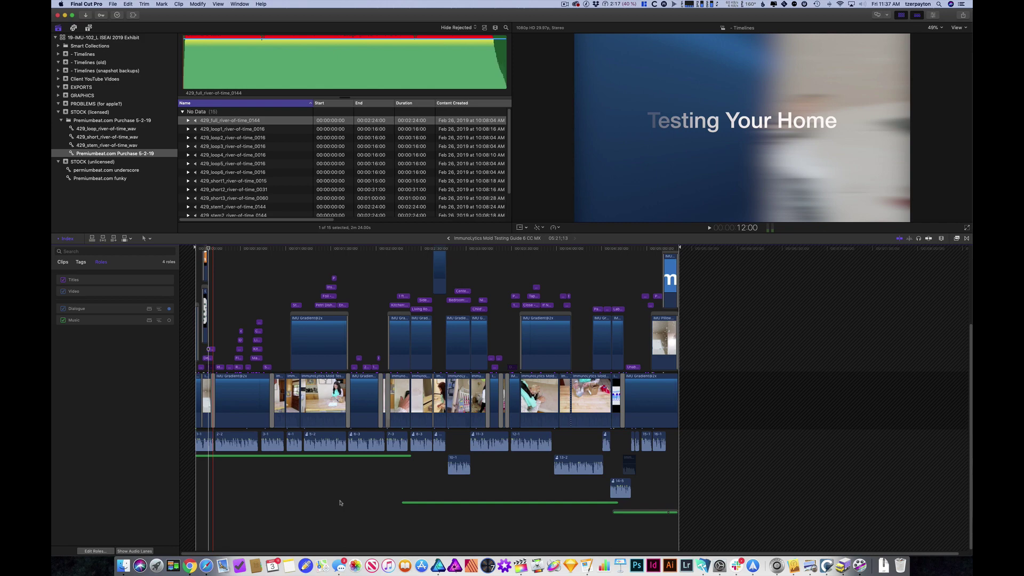
pyautogui.moveTo(684, 442); pyautogui.dragTo(190, 460)
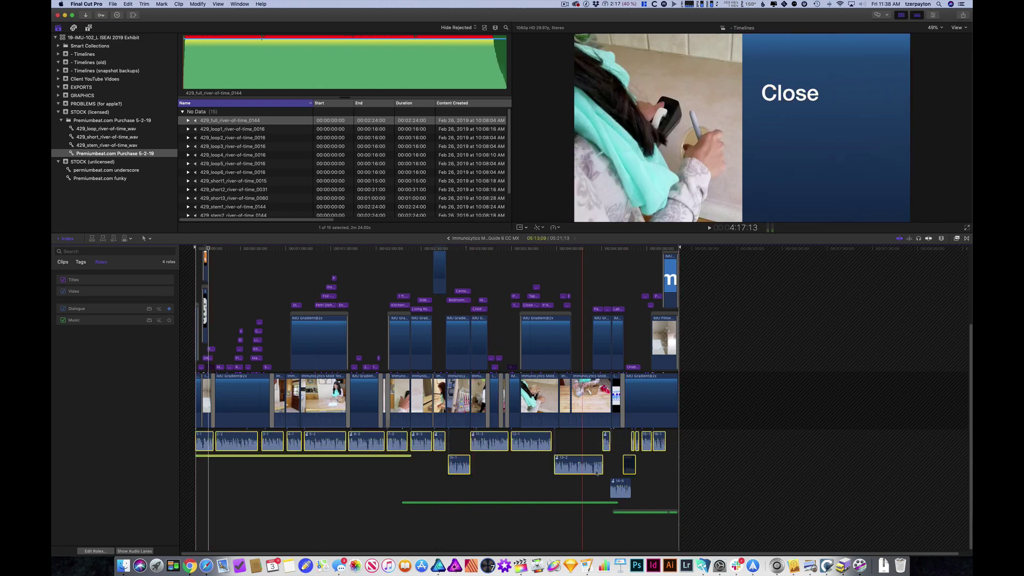
pyautogui.keyDown('super'); pyautogui.click(620, 494); pyautogui.keyUp('super')
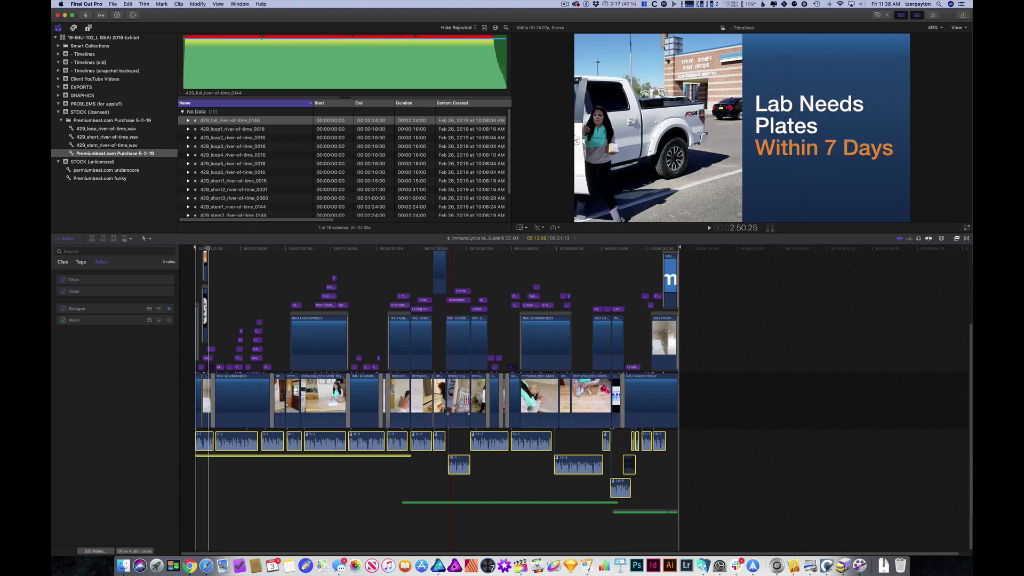
pyautogui.keyDown('super'); pyautogui.click(396, 456); pyautogui.keyUp('super')
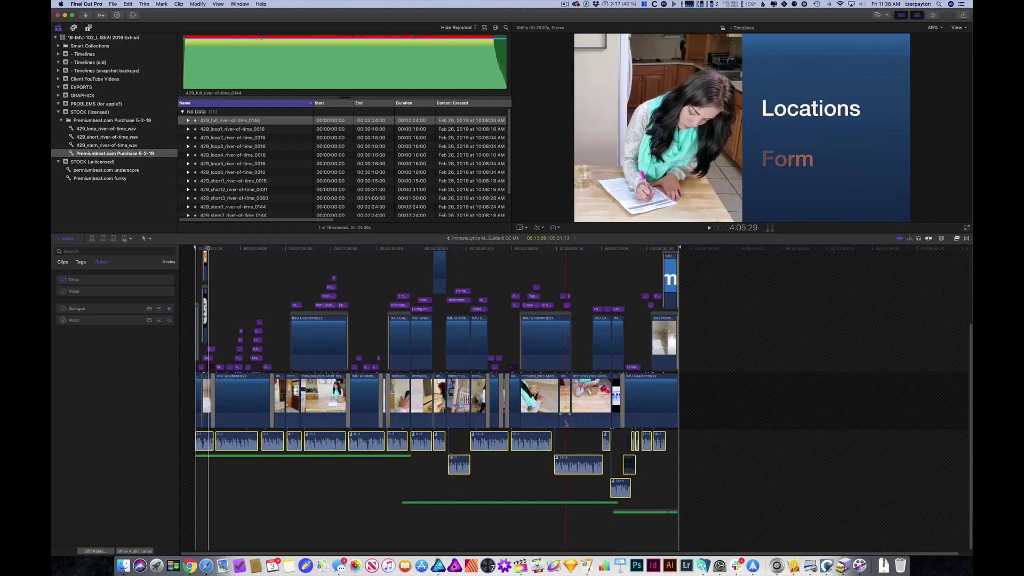
# - Check the default audio fade duration in the editing preferences
pyautogui.press('super+comma')
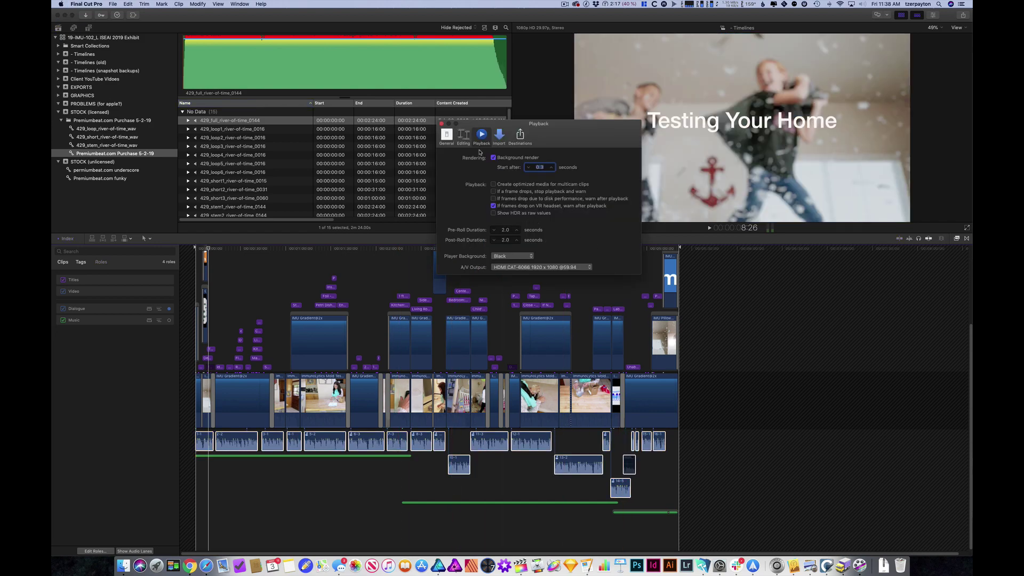
pyautogui.click(463, 136)
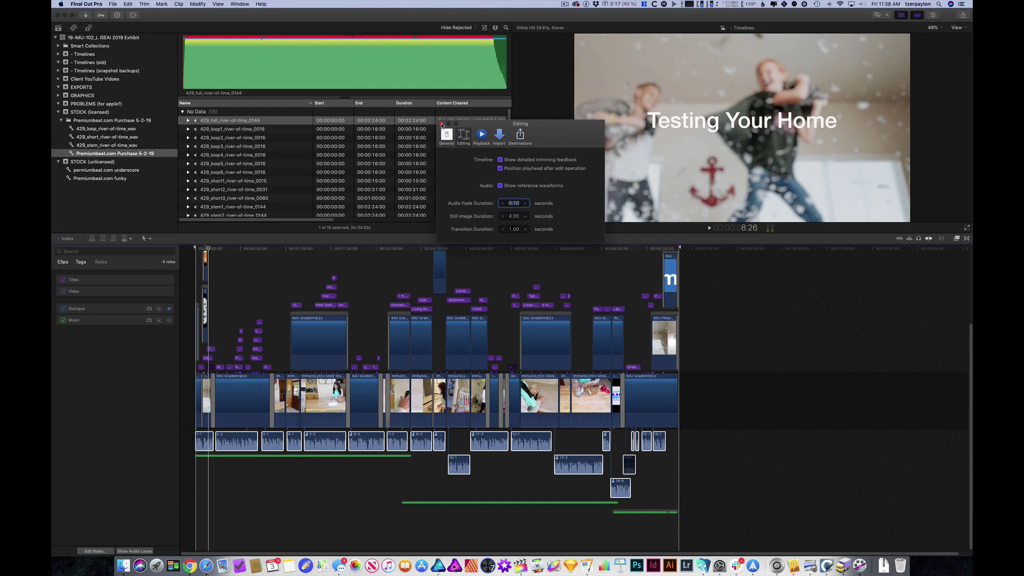
pyautogui.click(442, 124)
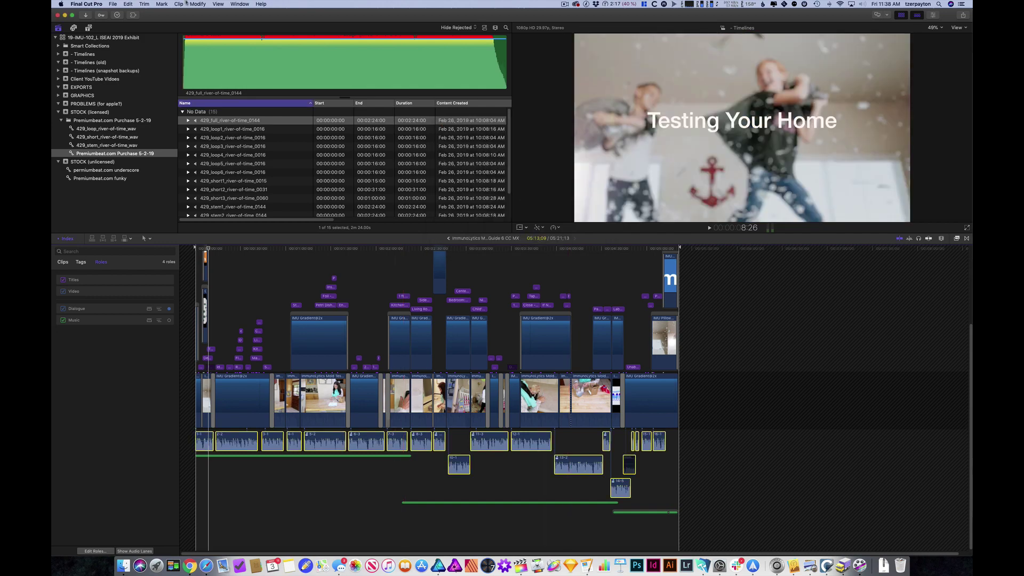
# - Apply audio fades to all the selected dialogue clips at once
pyautogui.click(180, 4)
pyautogui.moveTo(204, 4)
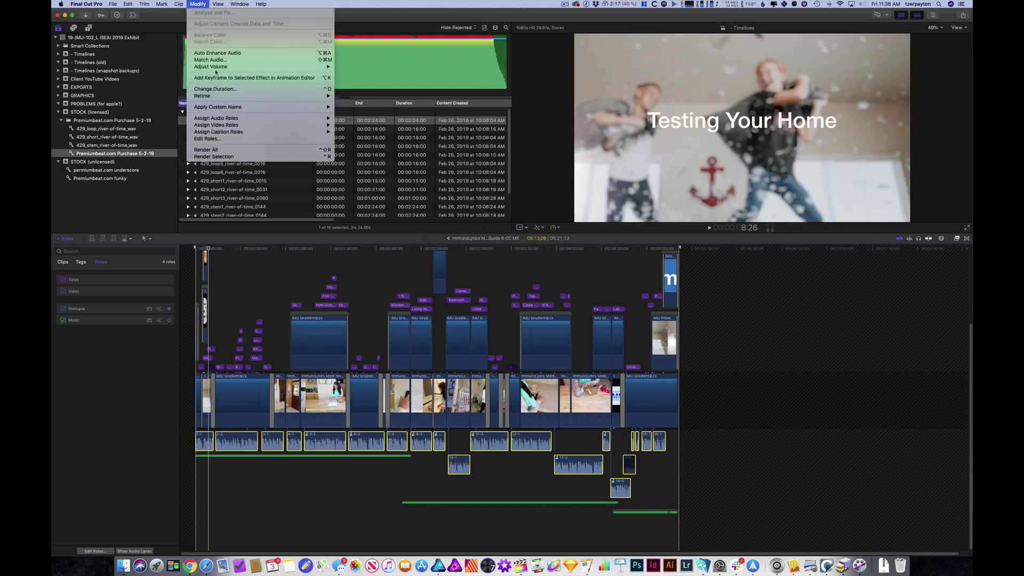
pyautogui.moveTo(216, 66)
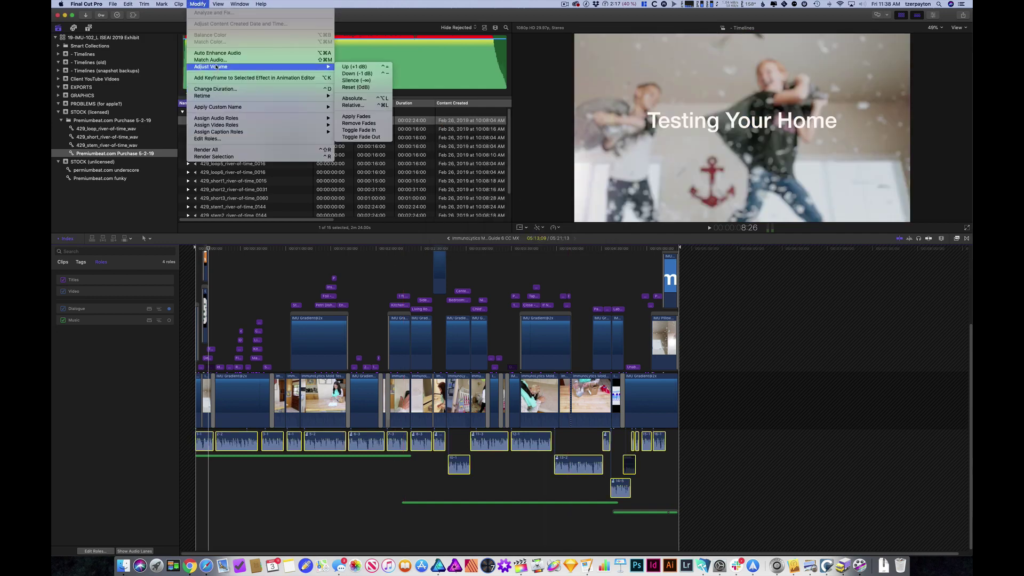
pyautogui.click(376, 117)
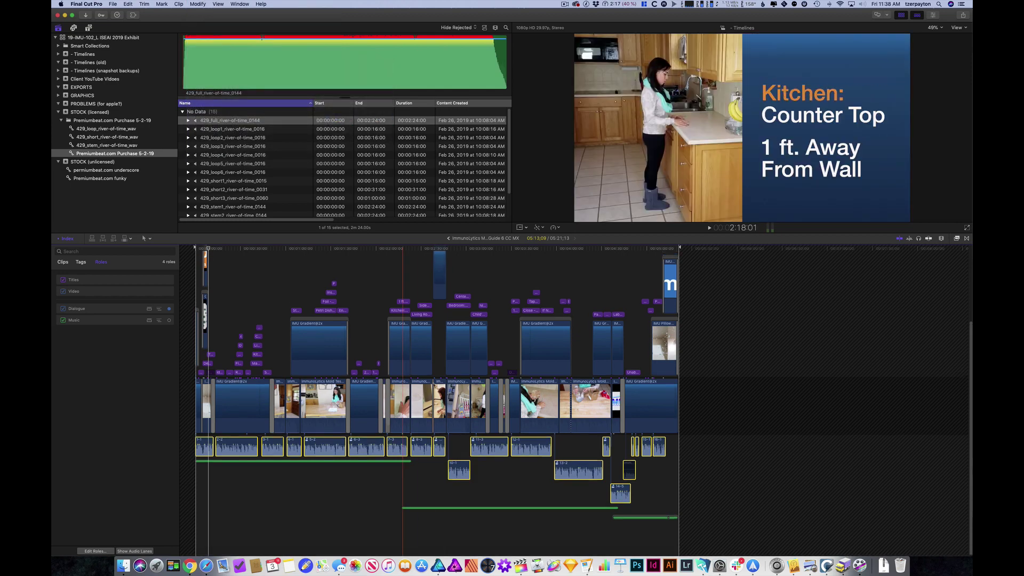
# - Inspect the fades on the dialogue clips up close around the gap near 3:58
pyautogui.press('z')
pyautogui.moveTo(573, 491); pyautogui.dragTo(529, 445)
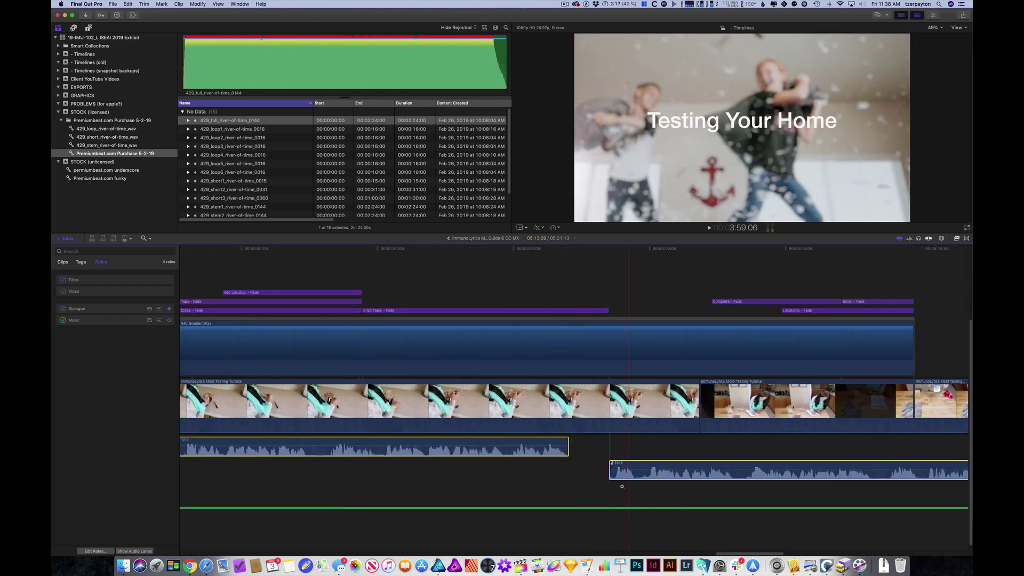
pyautogui.click(596, 459)
pyautogui.press('a')
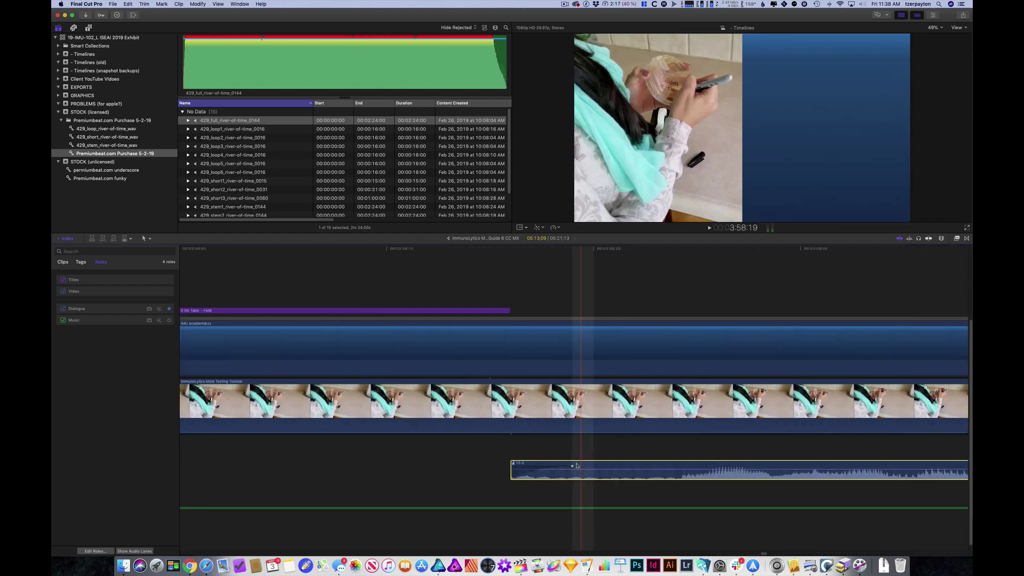
pyautogui.press('super+minus')
pyautogui.press('super+minus')
pyautogui.press('super+minus')
pyautogui.press('super+minus')
pyautogui.press('super+minus')
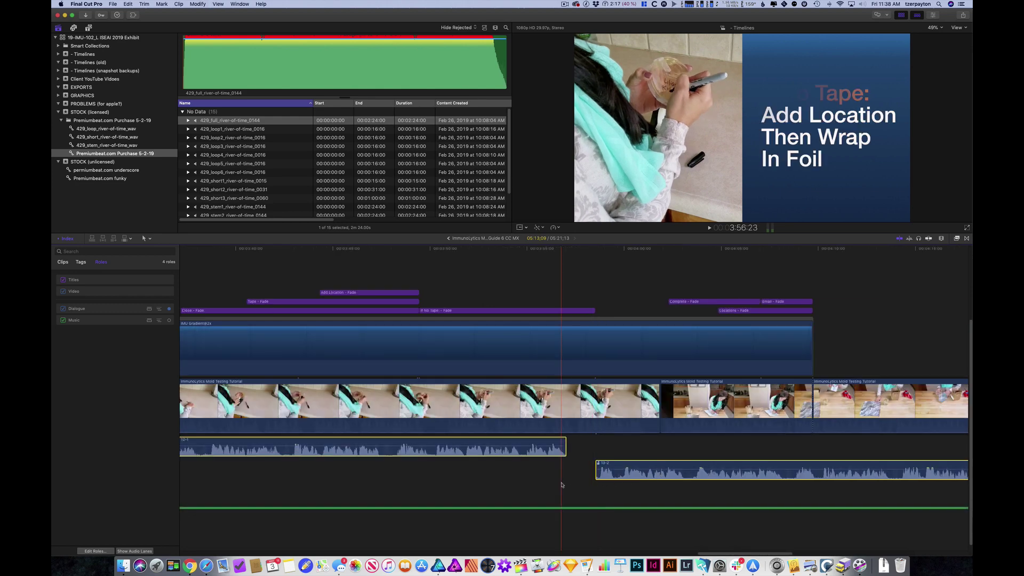
# - Go back from the compound clip to the parent project and fit its entire timeline in view
pyautogui.press('super+bracketleft')
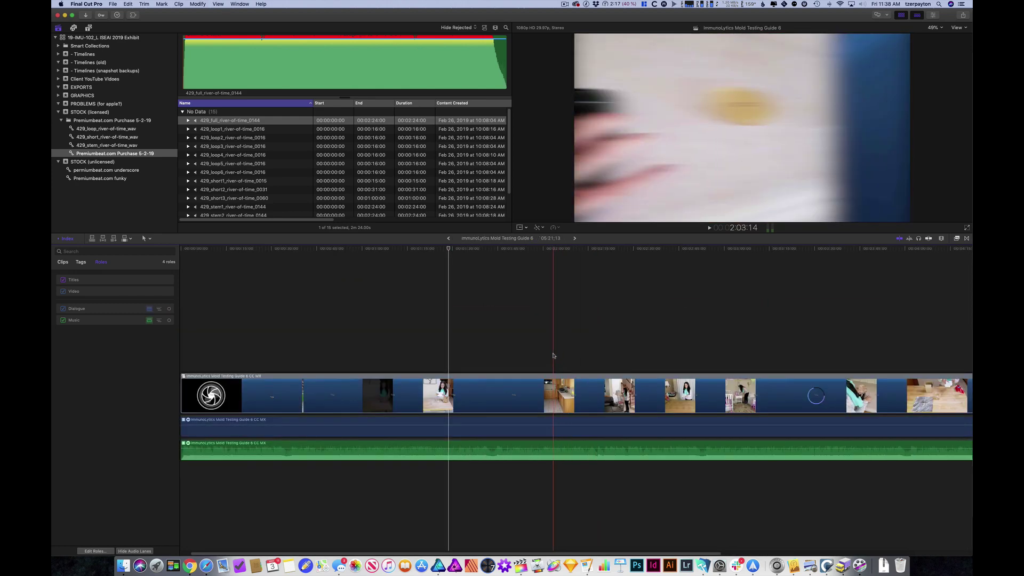
pyautogui.press('super+bracketright')
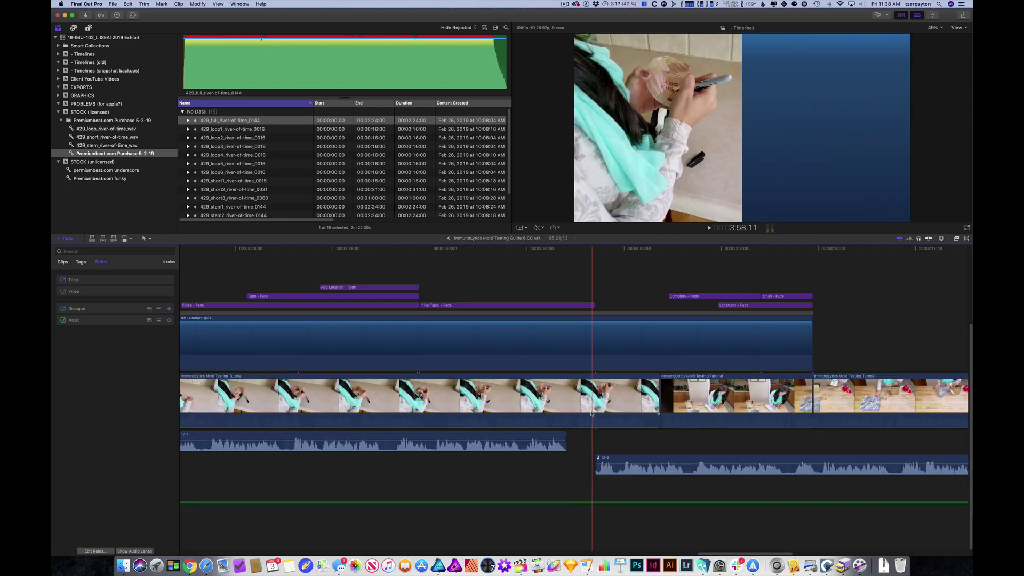
pyautogui.press('super+minus')
pyautogui.press('super+minus')
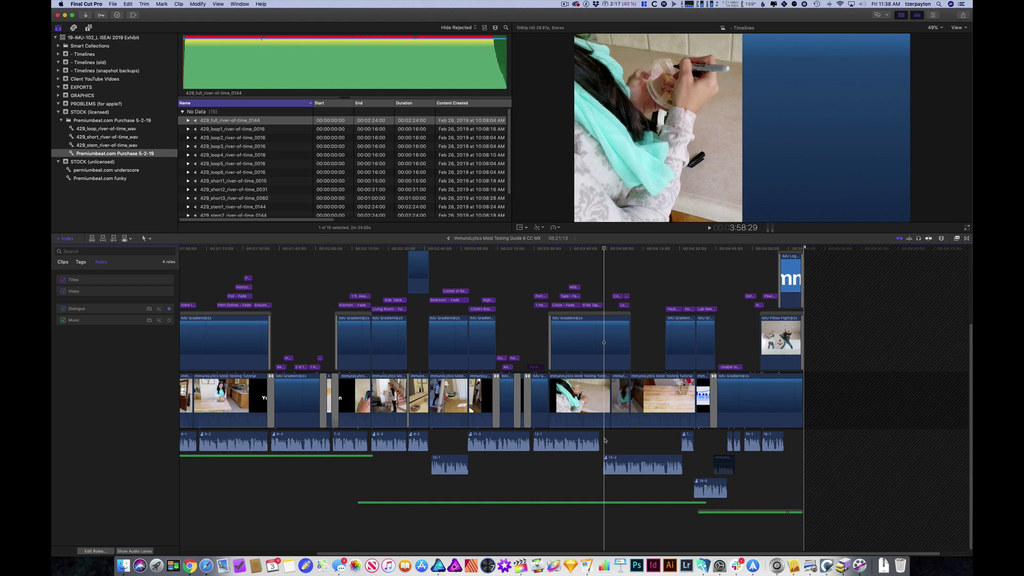
pyautogui.click(302, 475)
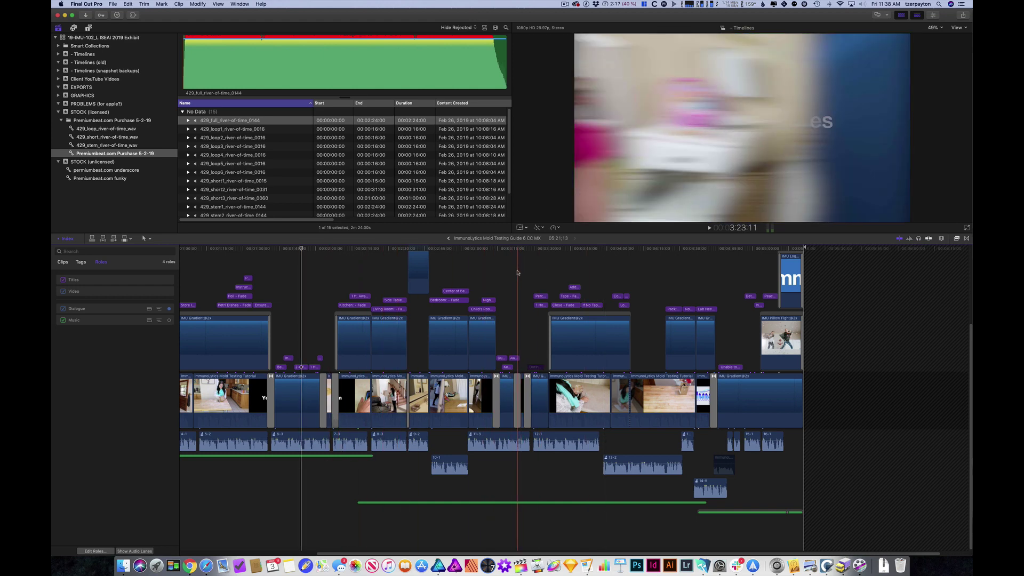
pyautogui.click(448, 238)
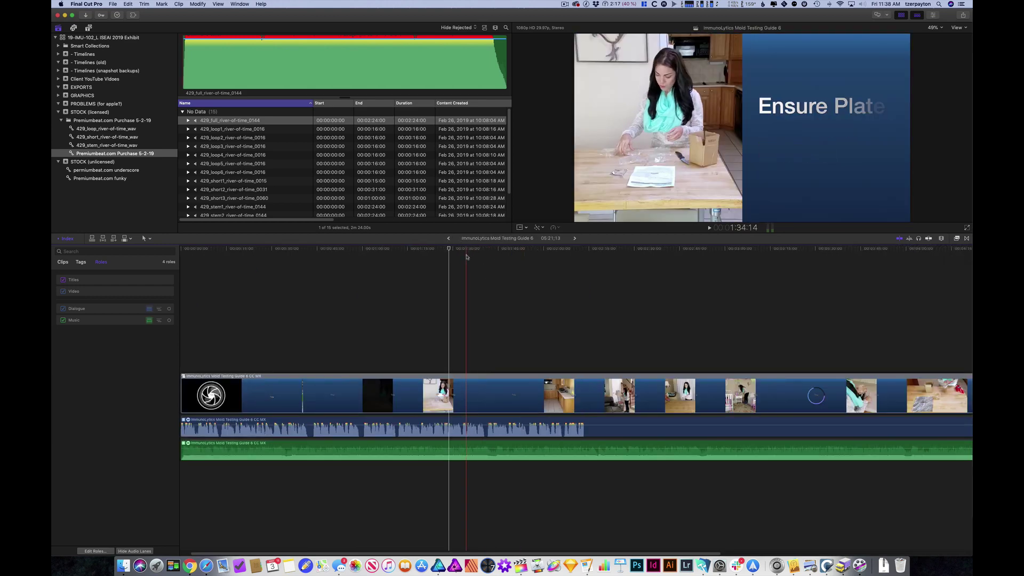
pyautogui.click(467, 256)
pyautogui.press('super+minus')
pyautogui.press('super+minus')
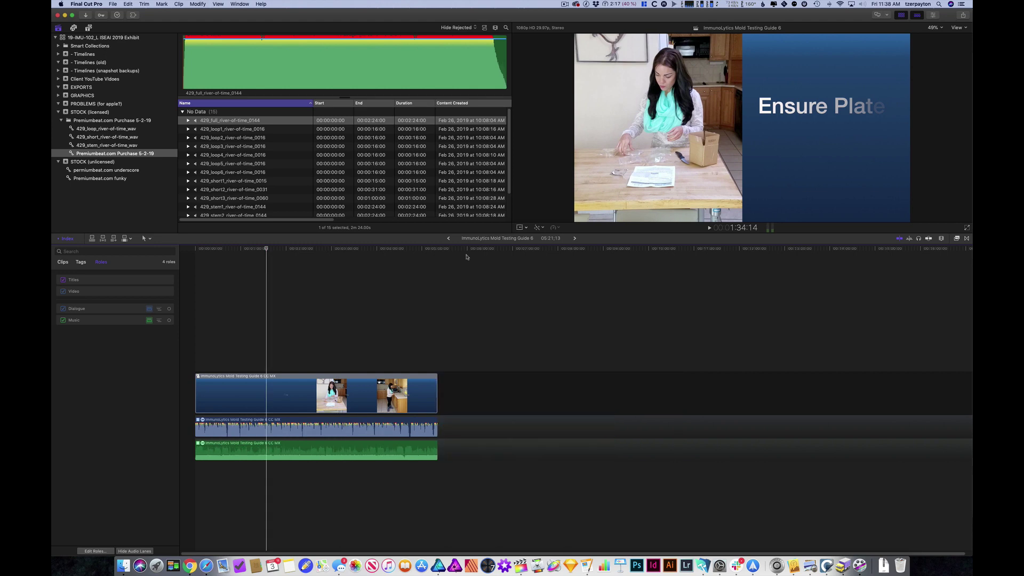
pyautogui.hotkey('shift', 'z')
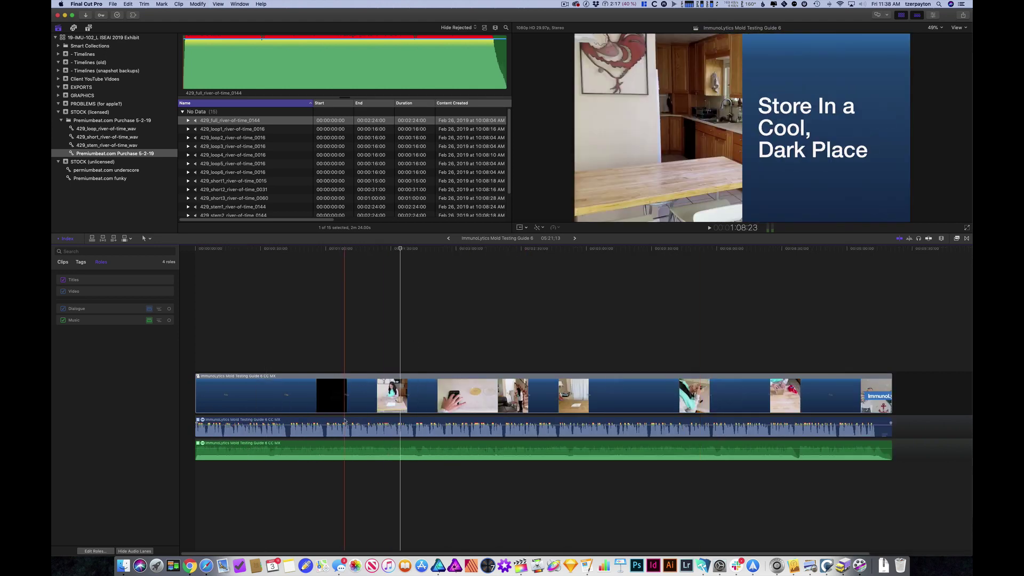
# - Select the compound clip's dialogue component and show its audio settings and effects
pyautogui.click(344, 421)
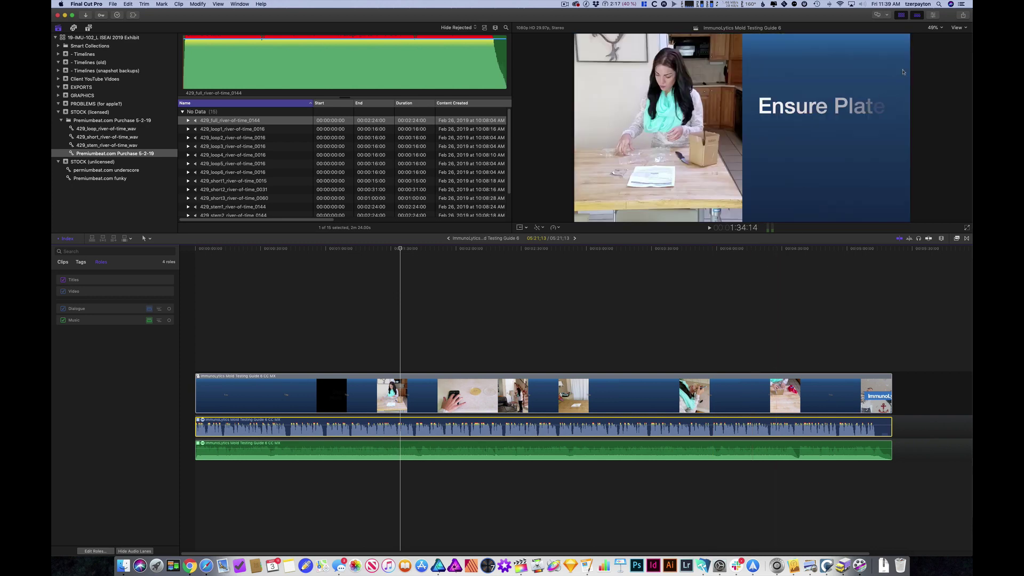
pyautogui.click(935, 16)
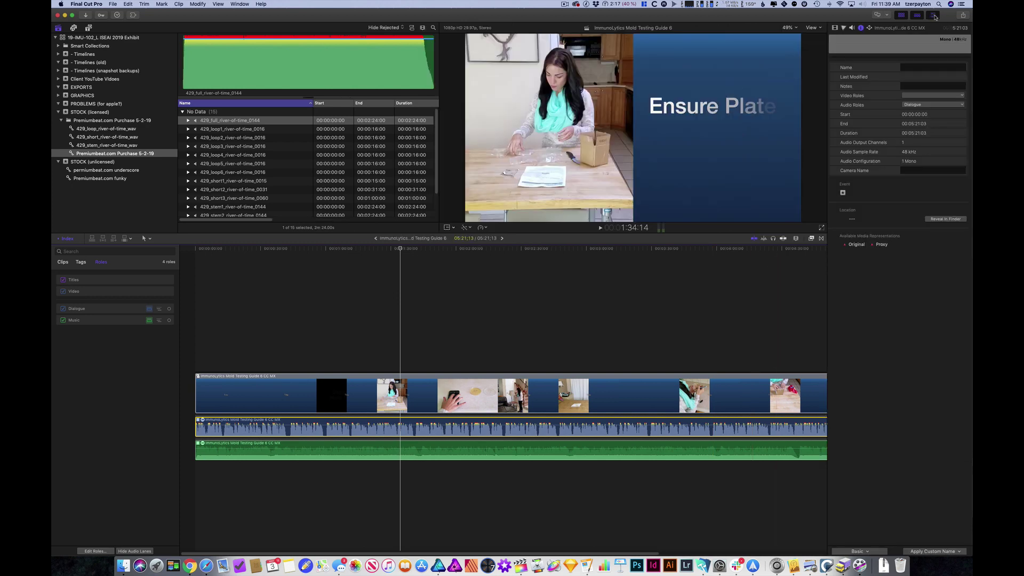
pyautogui.click(852, 28)
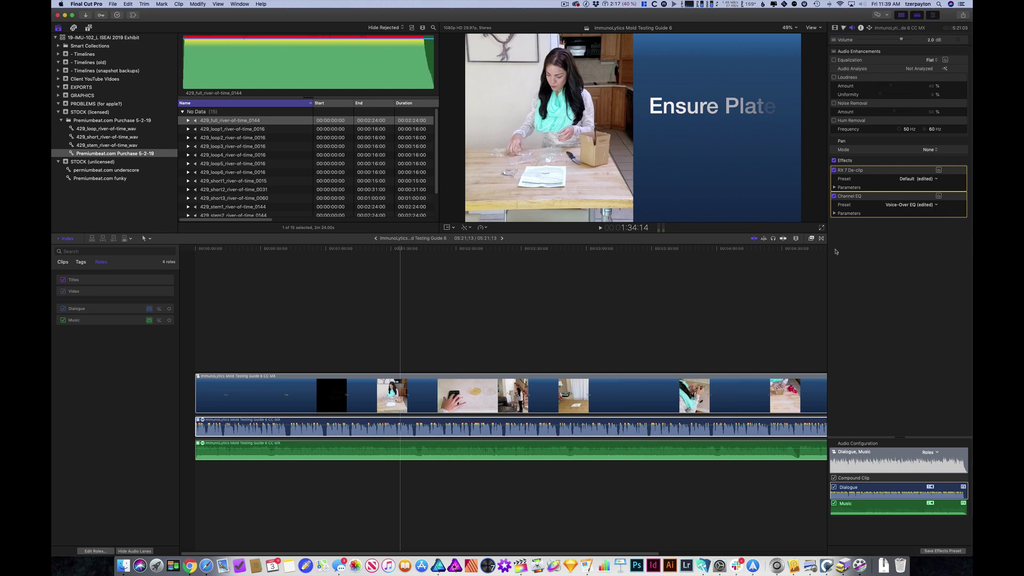
# - Play the end of the project around the ImmunoLytics.com title to check where the dialogue finishes
pyautogui.click(793, 251)
pyautogui.hscroll(5, 791, 252)
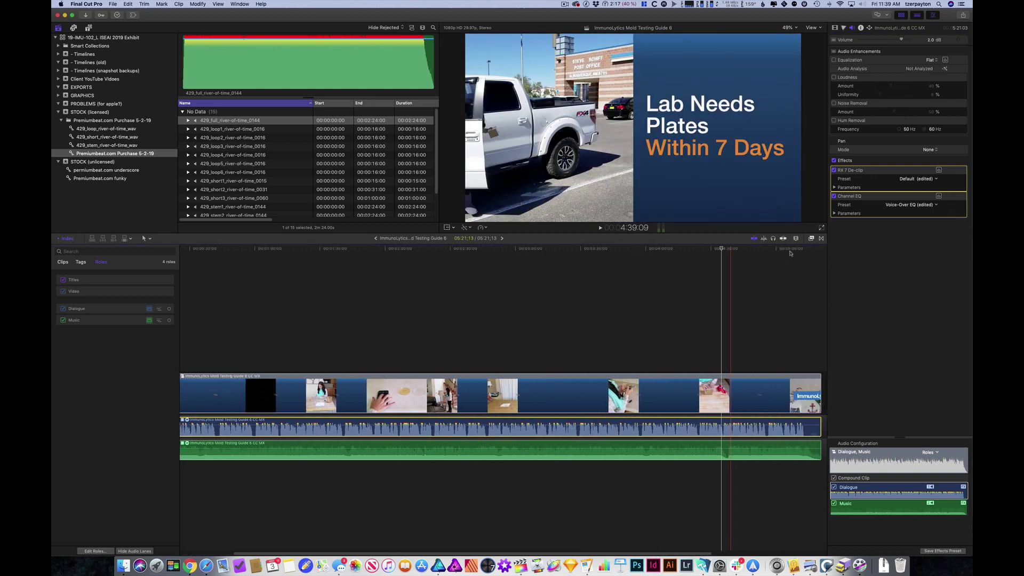
pyautogui.hscroll(2, 791, 253)
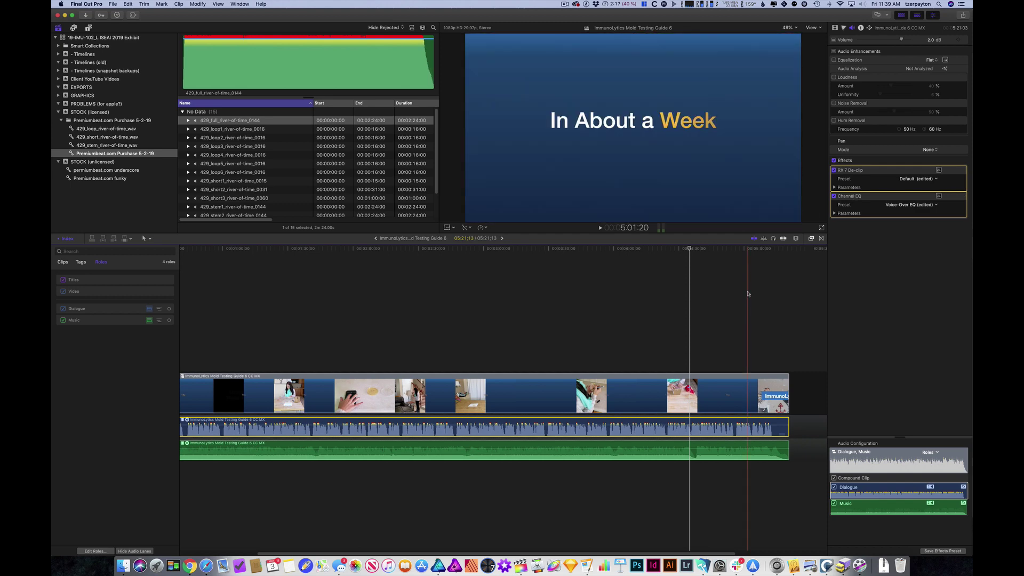
pyautogui.click(768, 275)
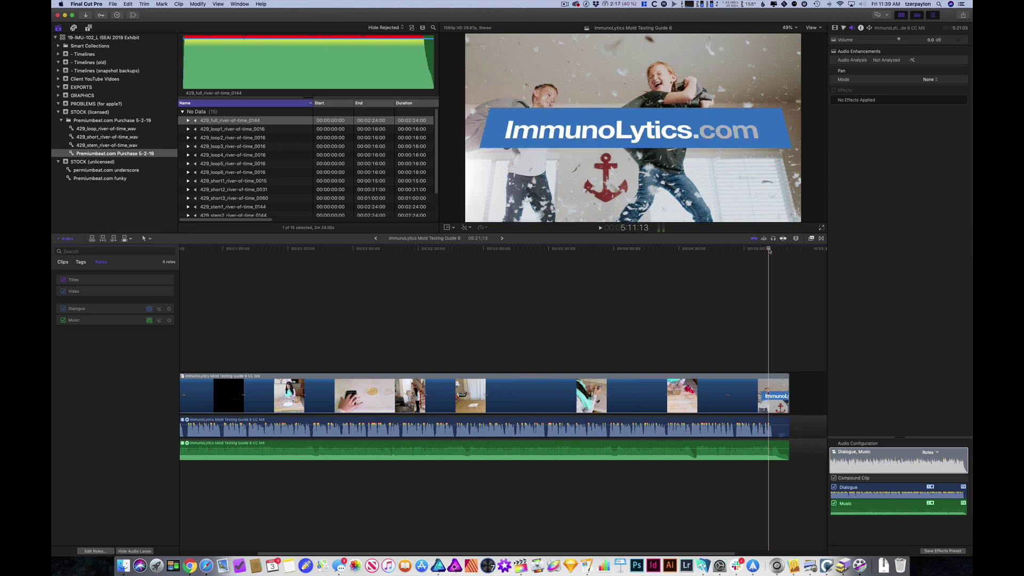
pyautogui.scroll(10, 767, 256)
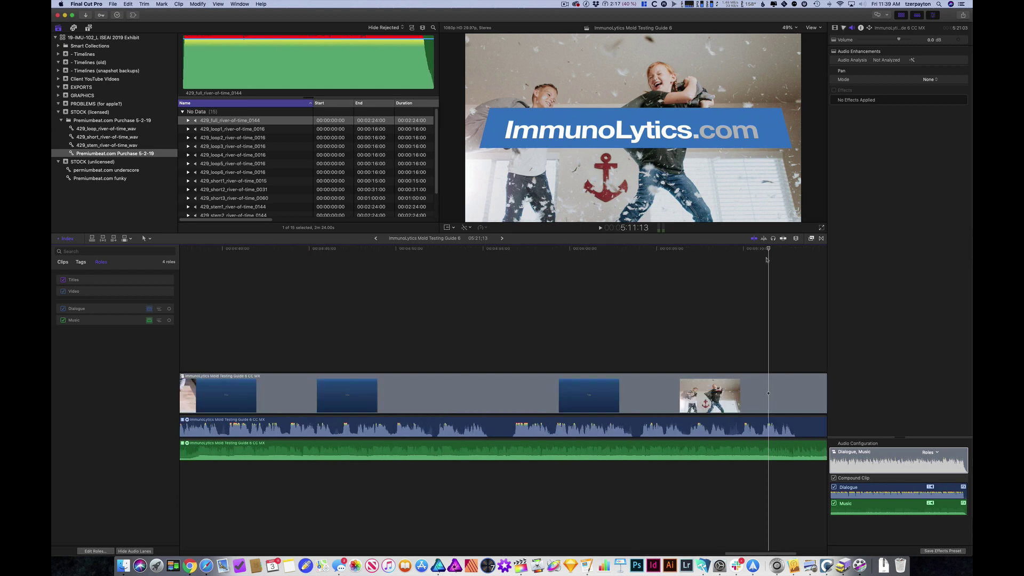
pyautogui.hscroll(5, 762, 267)
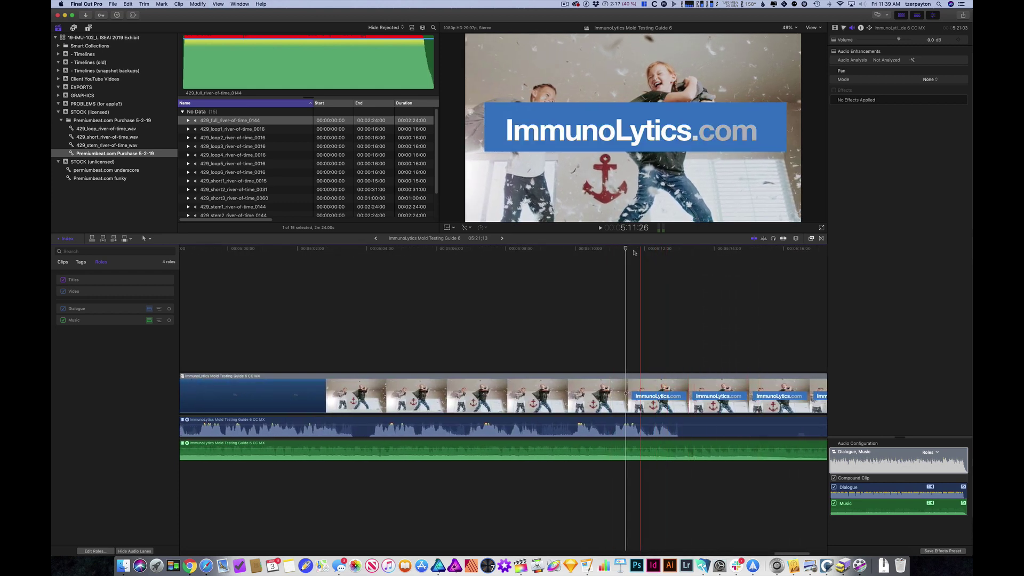
pyautogui.press('space')
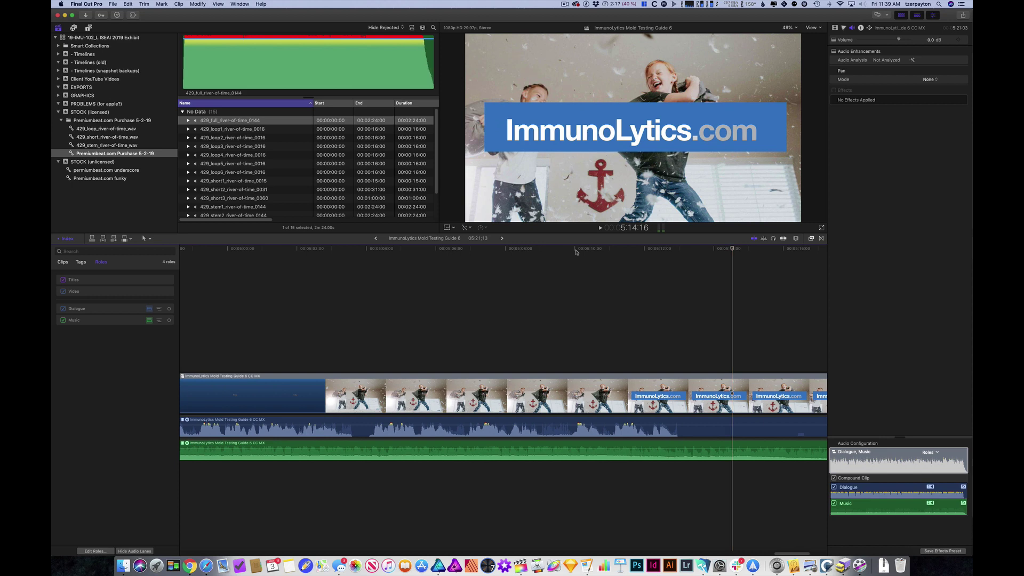
pyautogui.click(687, 262)
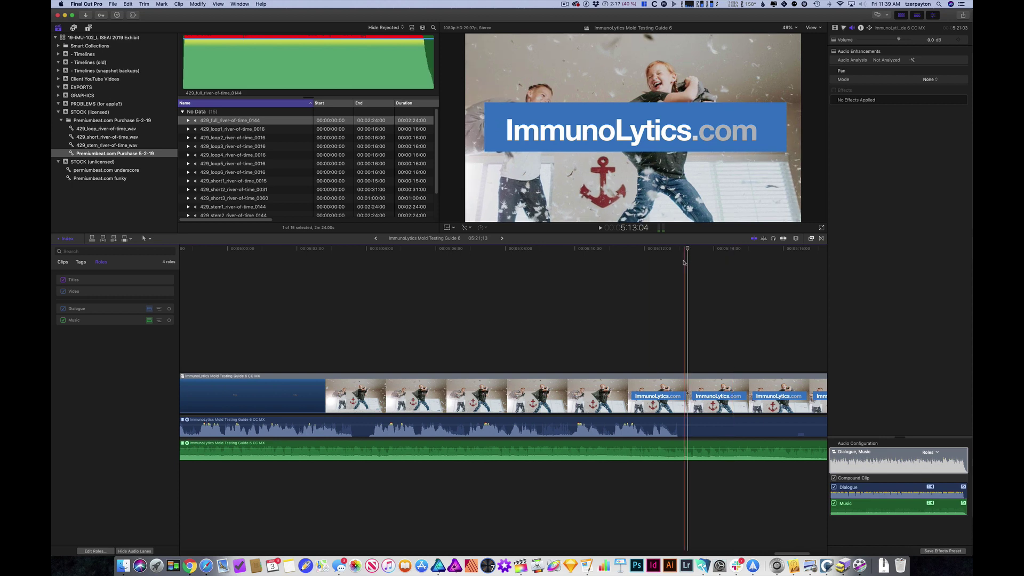
pyautogui.press('super+minus')
pyautogui.press('super+minus')
# - Select the dialogue component again, open its Channel EQ effect and review the Voice-Over EQ preset and curve
pyautogui.click(616, 423)
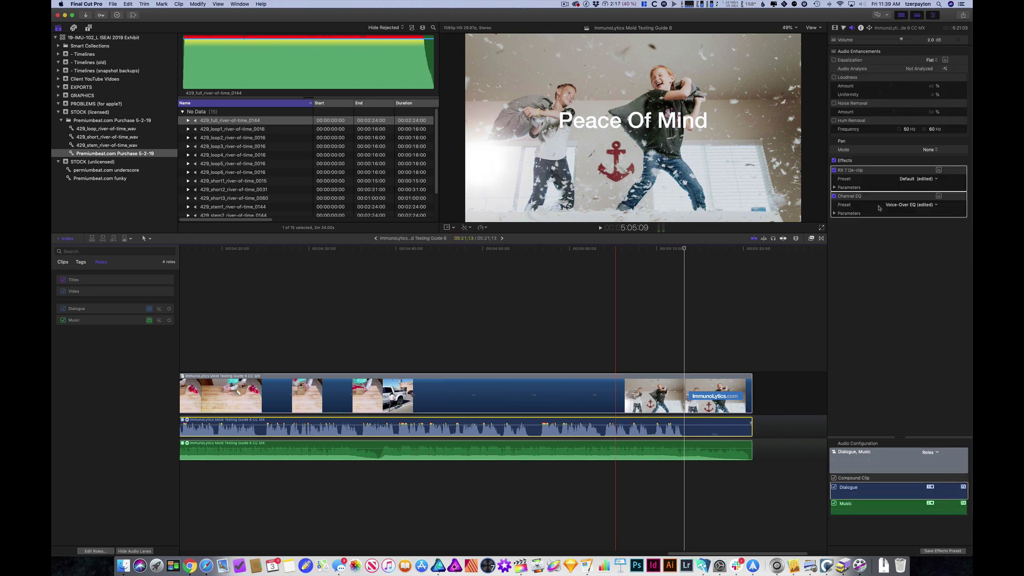
pyautogui.click(938, 171)
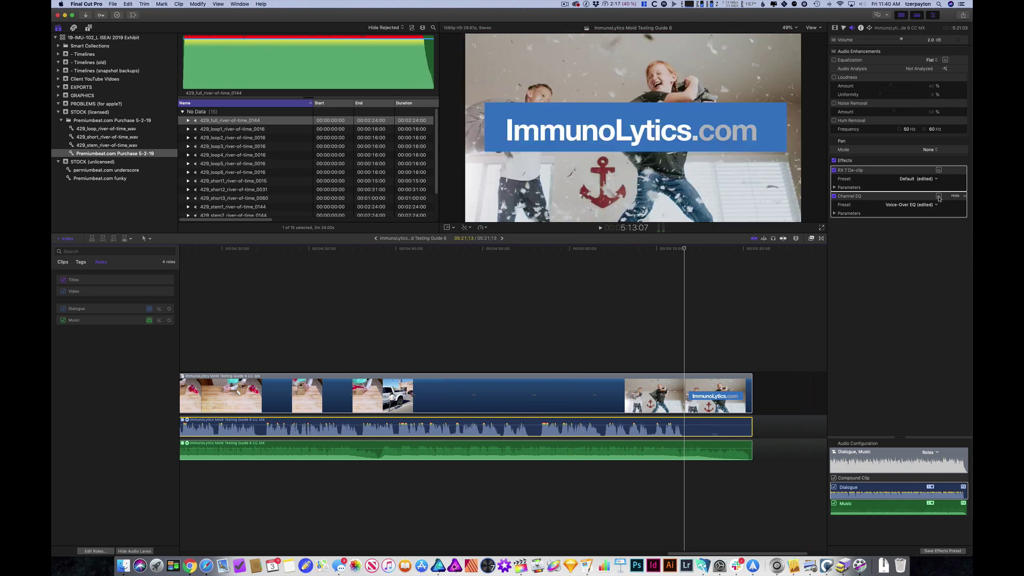
pyautogui.click(939, 197)
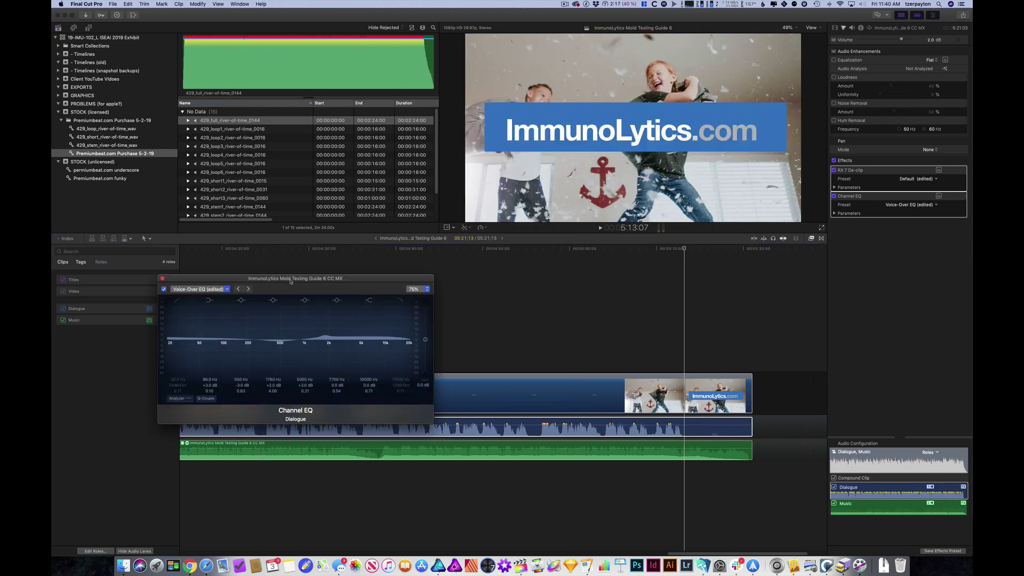
pyautogui.moveTo(290, 280); pyautogui.dragTo(405, 161)
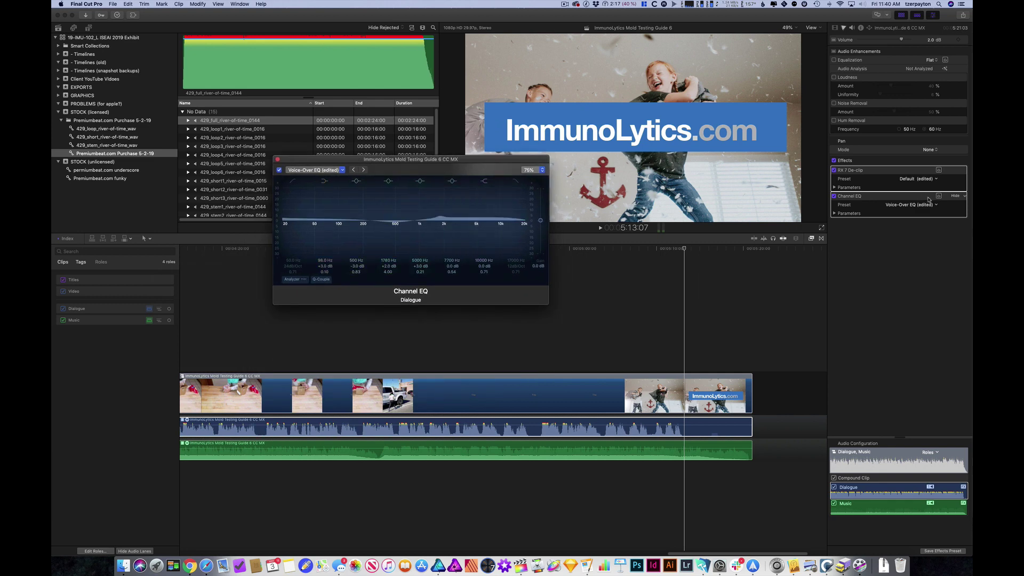
pyautogui.click(320, 172)
pyautogui.moveTo(342, 215)
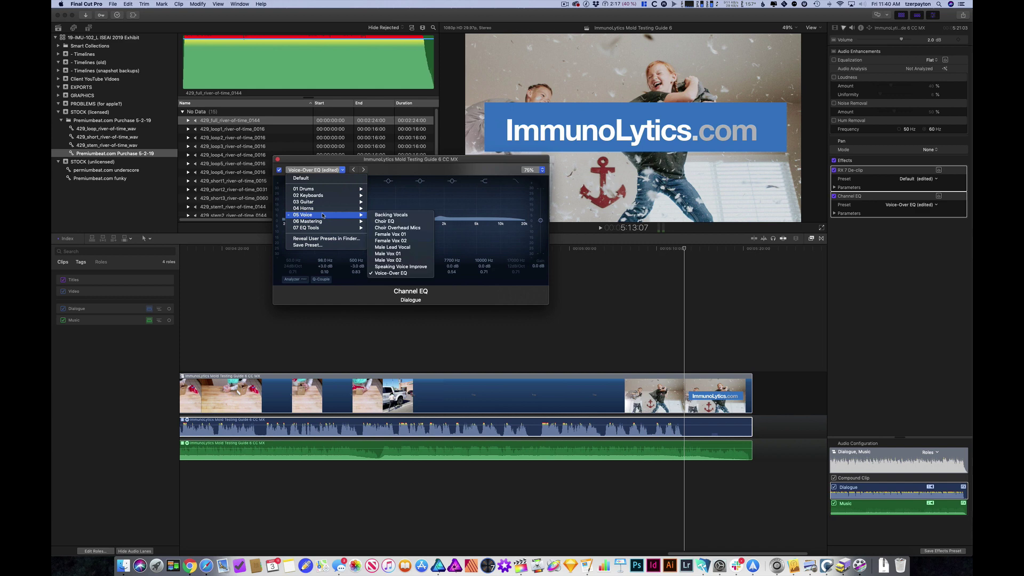
pyautogui.click(388, 273)
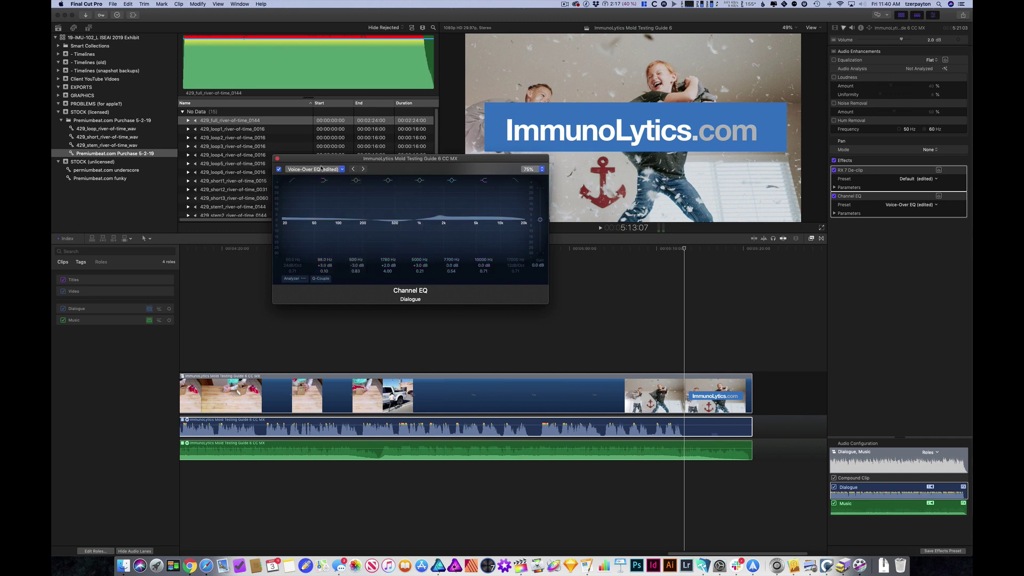
pyautogui.moveTo(283, 158); pyautogui.dragTo(273, 89)
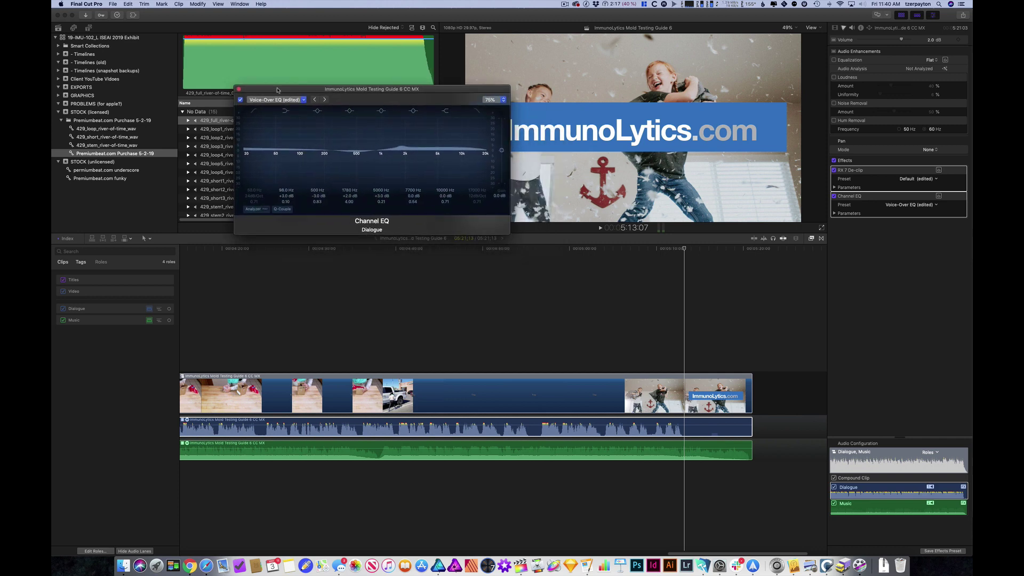
# - Open the music component's Channel EQ, compare its curve with the dialogue's, and close both EQ windows
pyautogui.click(549, 456)
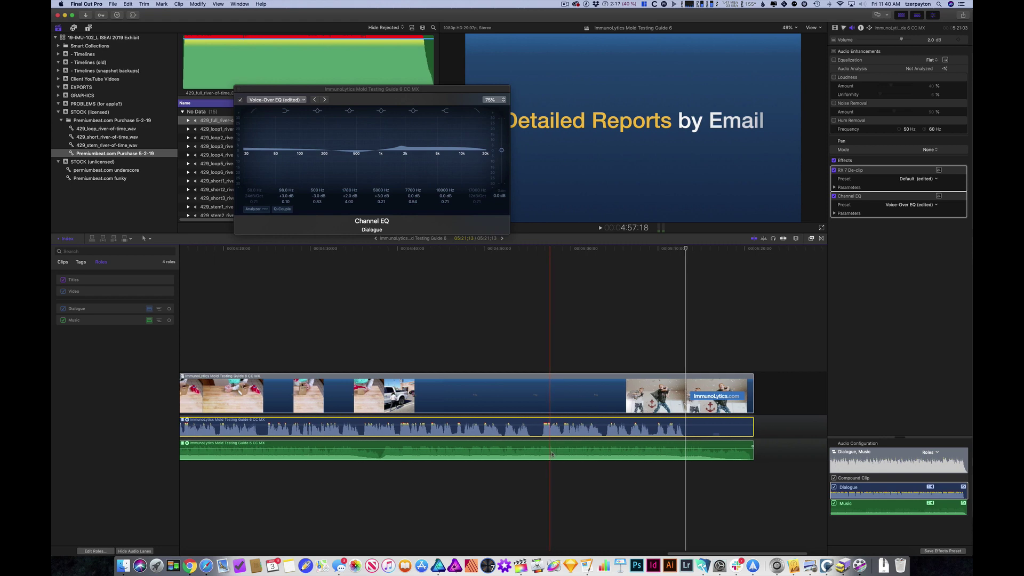
pyautogui.click(553, 453)
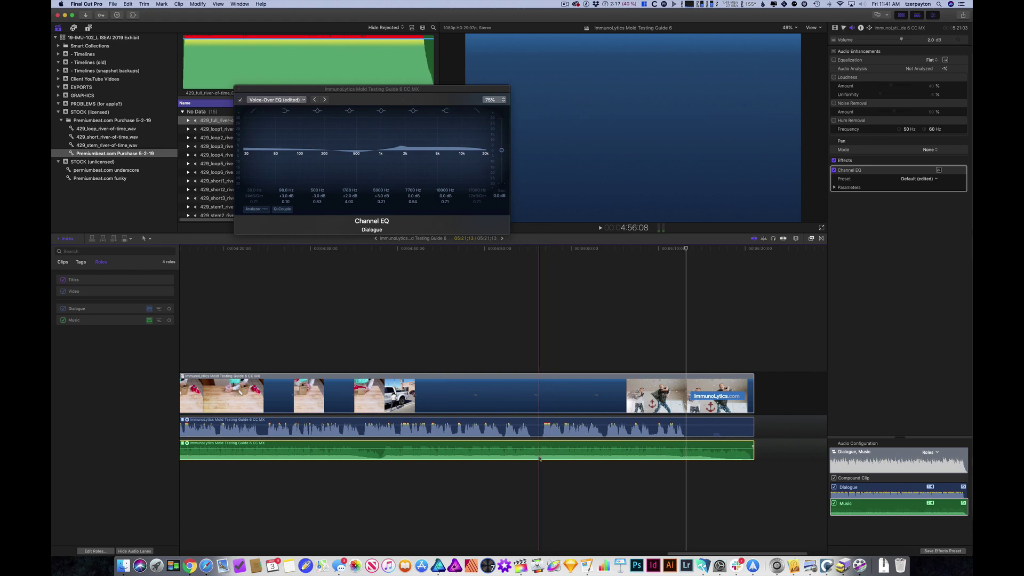
pyautogui.click(939, 170)
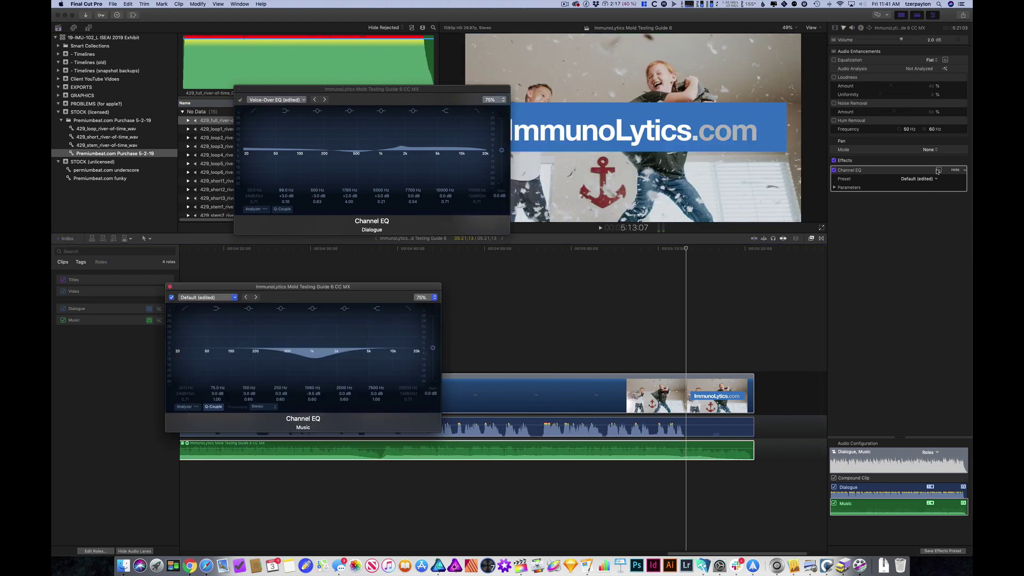
pyautogui.moveTo(371, 293); pyautogui.dragTo(437, 247)
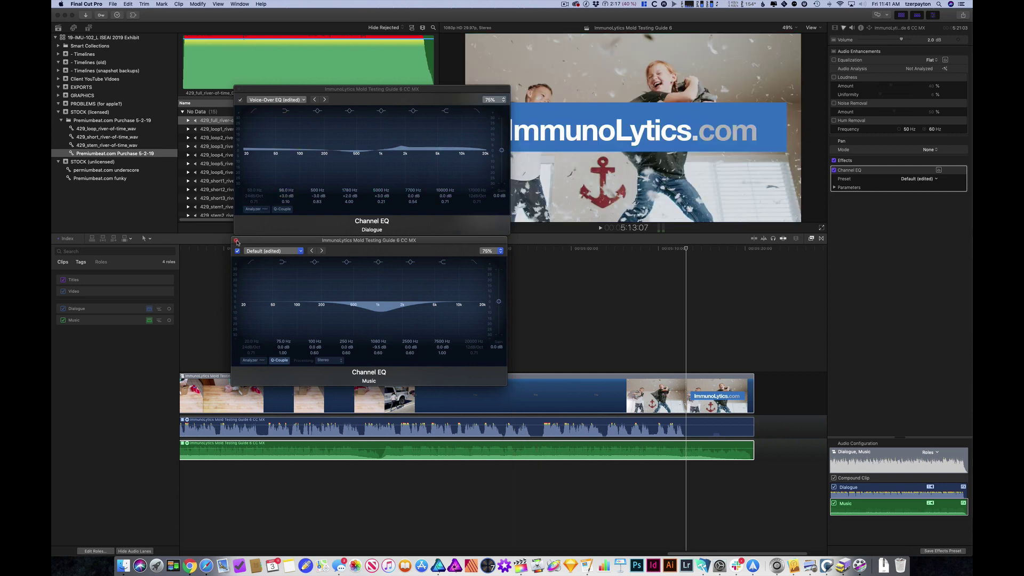
pyautogui.click(237, 241)
pyautogui.click(238, 89)
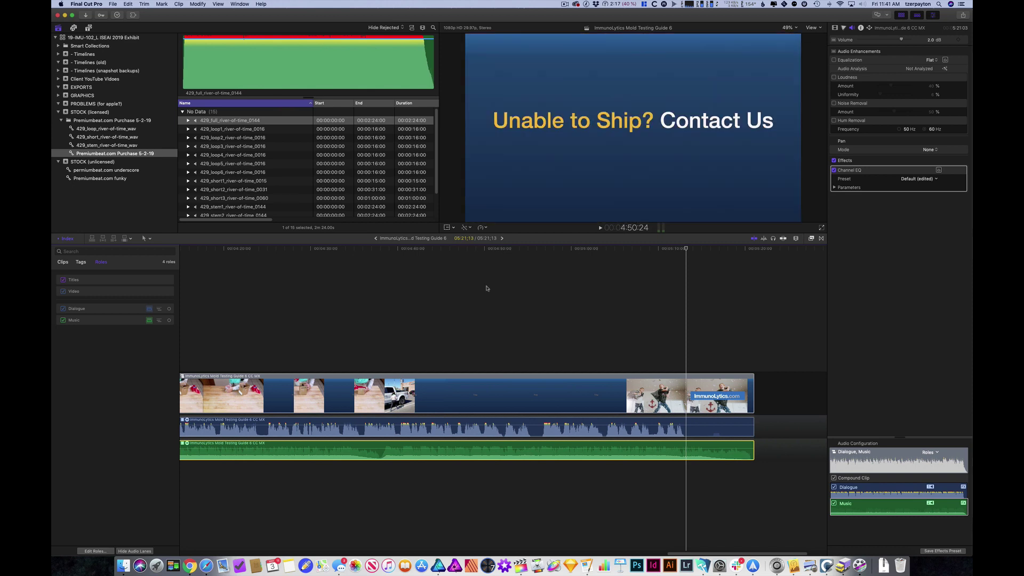
# - Disable the Video and Titles roles so only the audio roles play, and enable both again, repeating the switch twice
pyautogui.hotkey('shift', 'z')
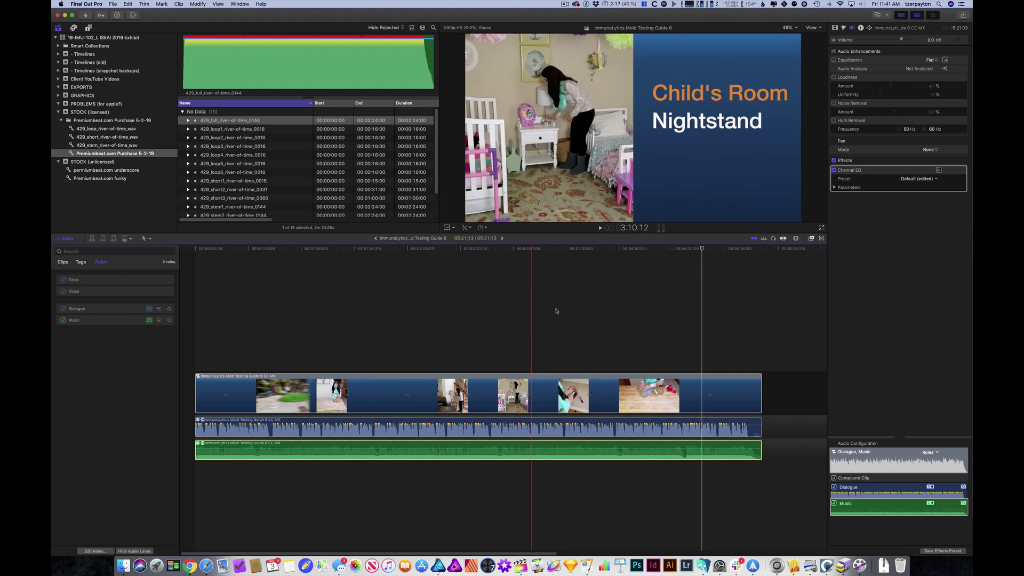
pyautogui.click(63, 291)
pyautogui.click(64, 280)
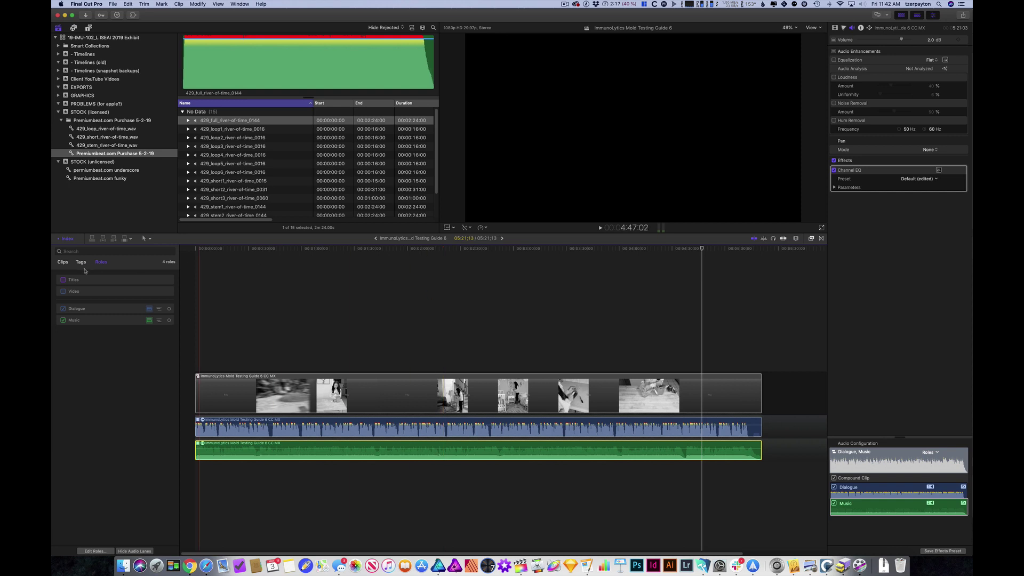
pyautogui.click(63, 280)
pyautogui.click(64, 291)
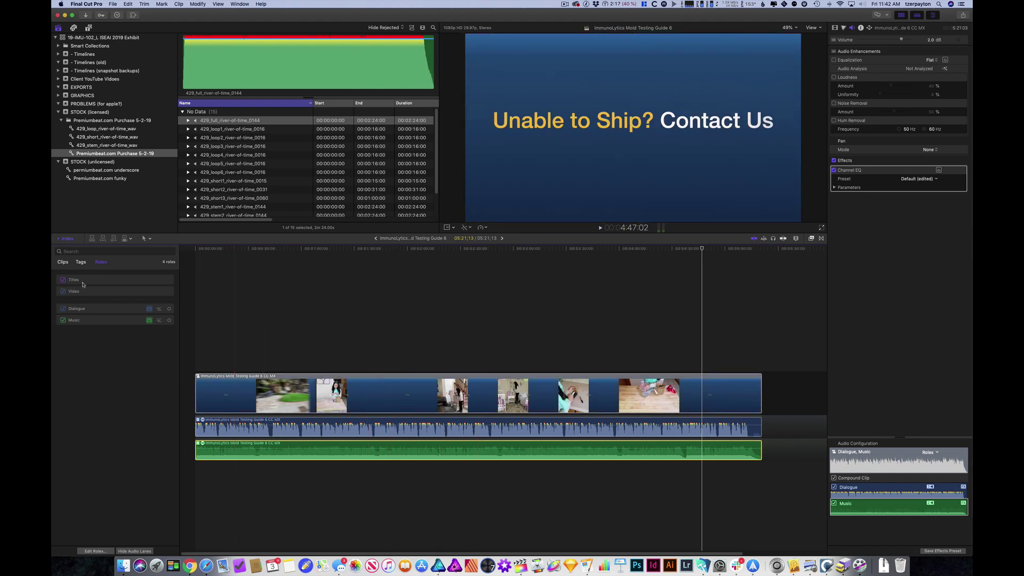
pyautogui.click(63, 279)
pyautogui.click(64, 291)
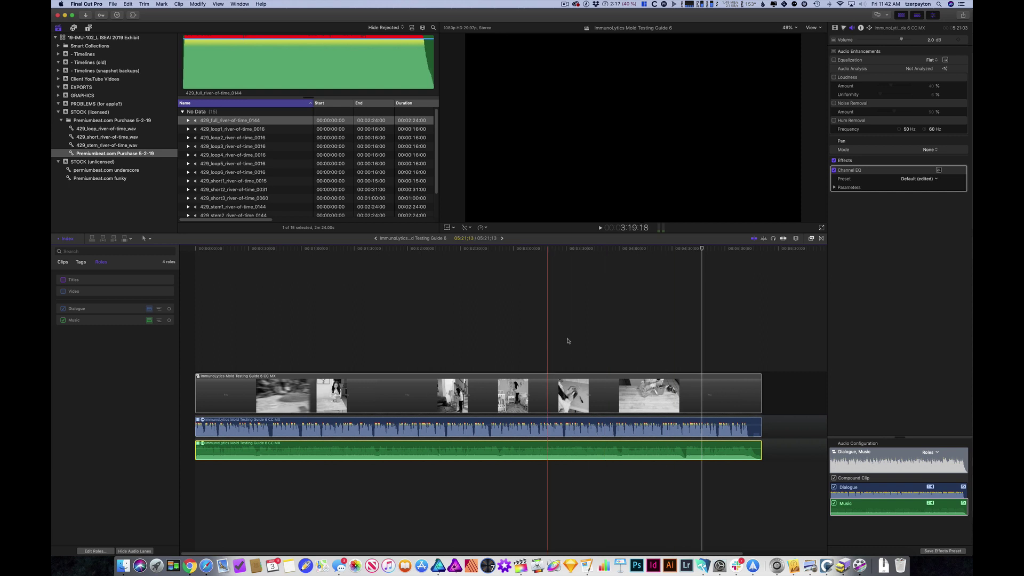
pyautogui.click(63, 280)
pyautogui.click(63, 292)
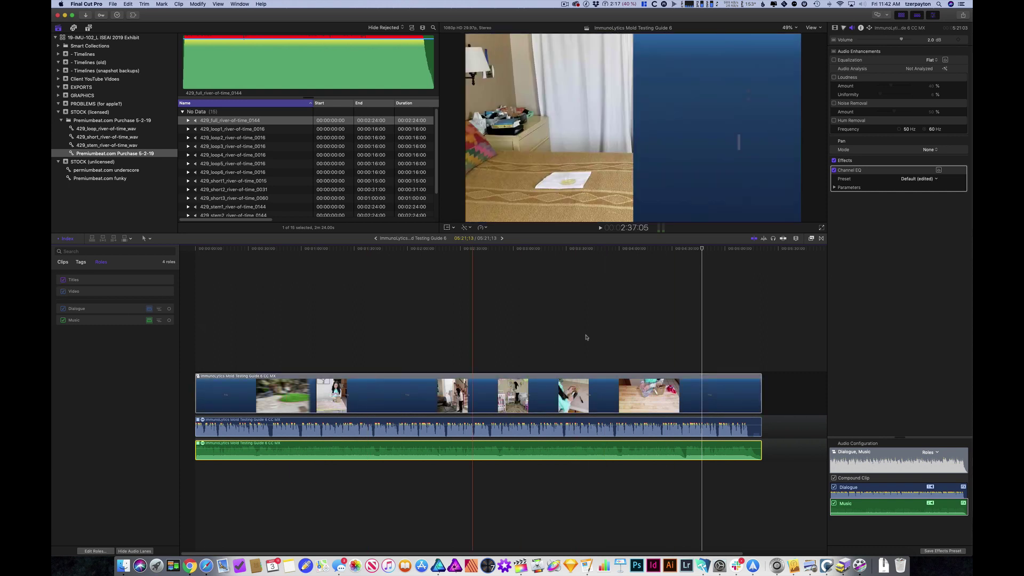